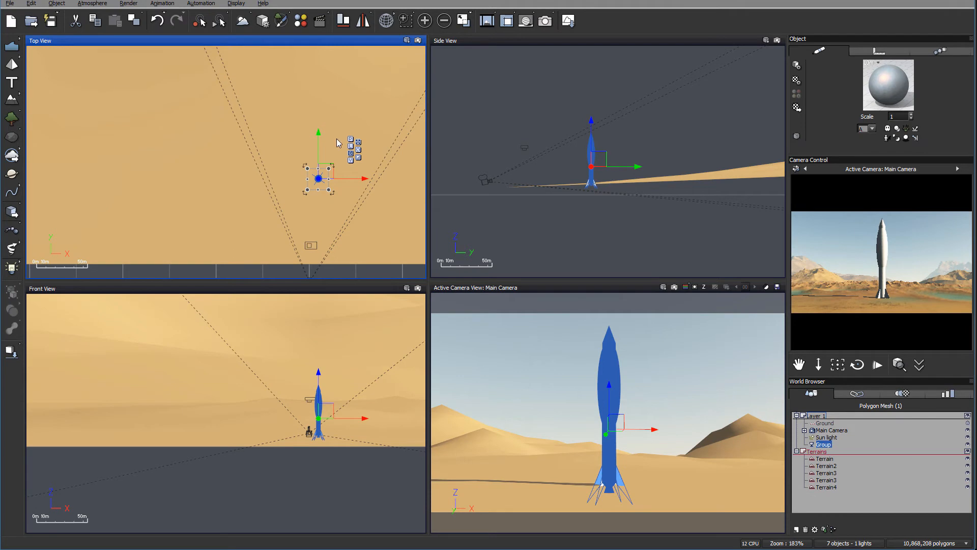
Step: Move the rocket far back from the camera into the dunes and slightly towards negative X
{"action": "scroll", "coordinate": [371, 203], "scroll_direction": "down", "scroll_amount": 5}
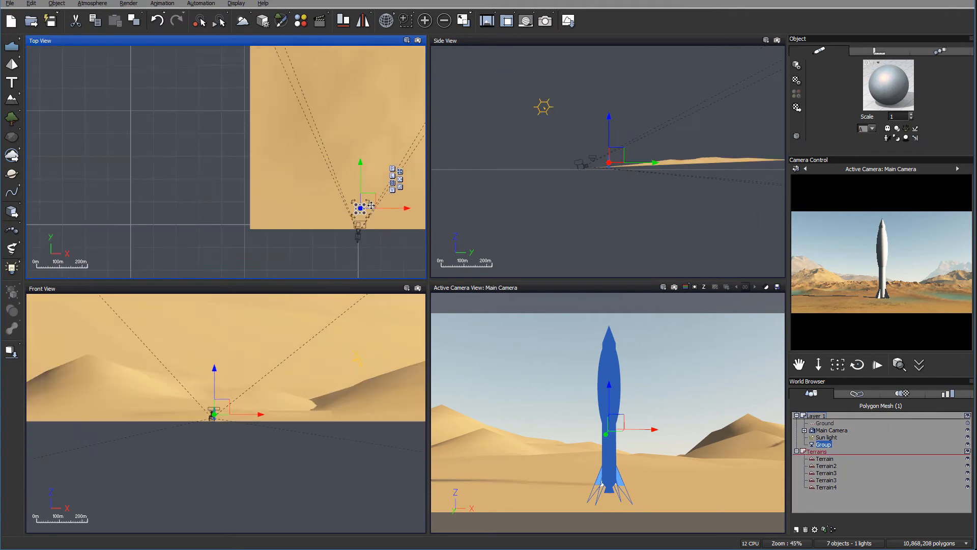
{"action": "left_click_drag", "start_coordinate": [371, 197], "coordinate": [370, 53]}
{"action": "right_click_drag", "start_coordinate": [359, 133], "coordinate": [327, 304]}
{"action": "left_click_drag", "start_coordinate": [334, 229], "coordinate": [314, 175]}
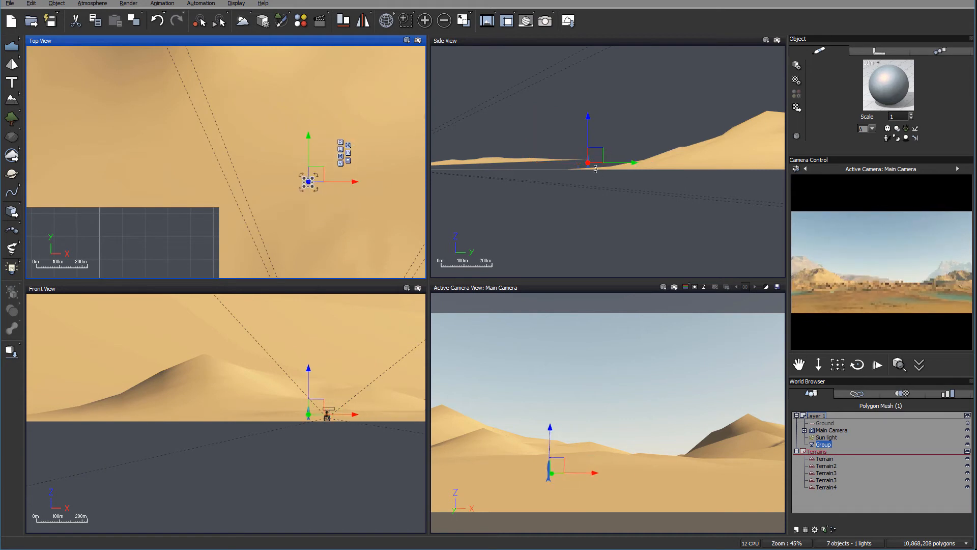
Step: Raise the rocket above the terrain and scale it up uniformly to about twice its size
{"action": "scroll", "coordinate": [597, 169], "scroll_direction": "up", "scroll_amount": 5}
{"action": "right_click_drag", "start_coordinate": [594, 180], "coordinate": [626, 235]}
{"action": "left_click_drag", "start_coordinate": [596, 185], "coordinate": [597, 147]}
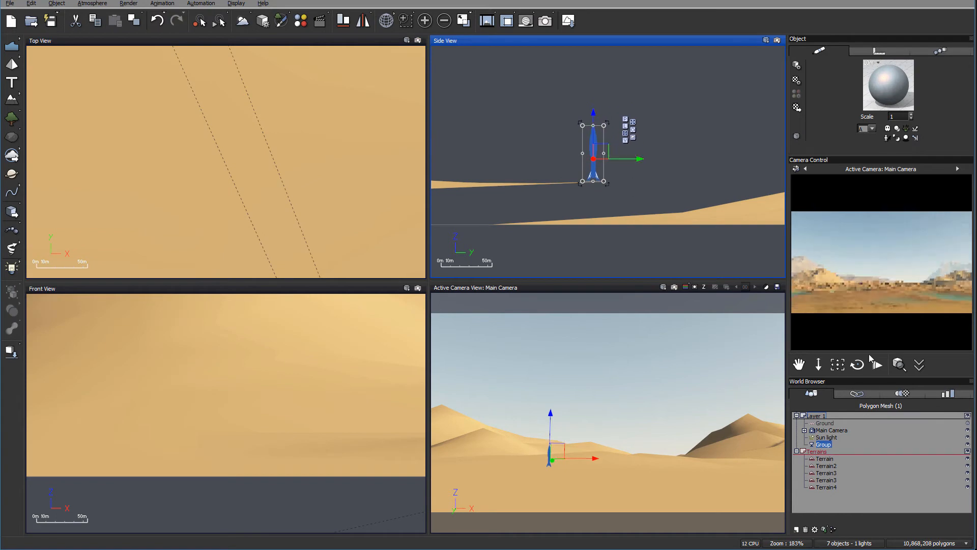
{"action": "left_click_drag", "start_coordinate": [606, 124], "coordinate": [642, 86]}
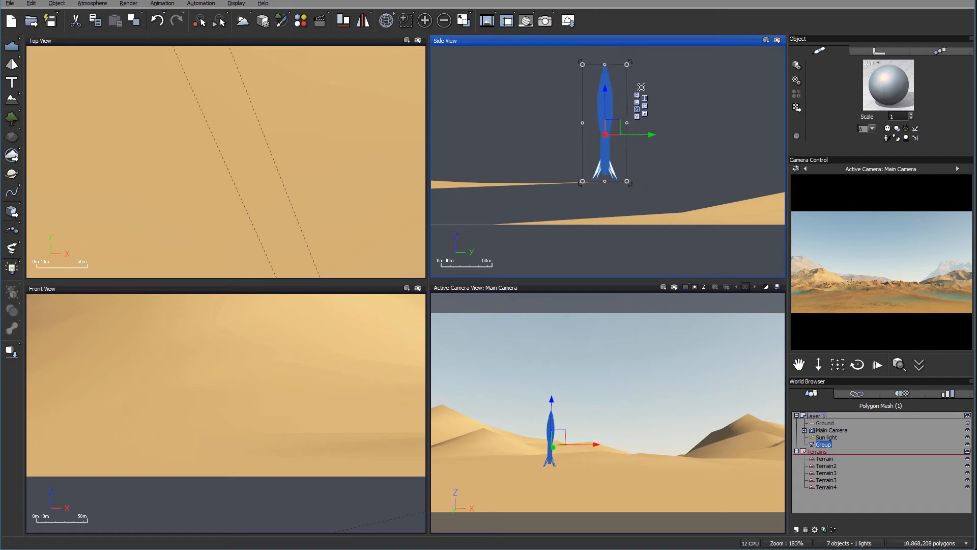
Step: Move the enlarged rocket along Y towards the camera until it stands over the nearer terrain
{"action": "left_click_drag", "start_coordinate": [616, 122], "coordinate": [491, 114]}
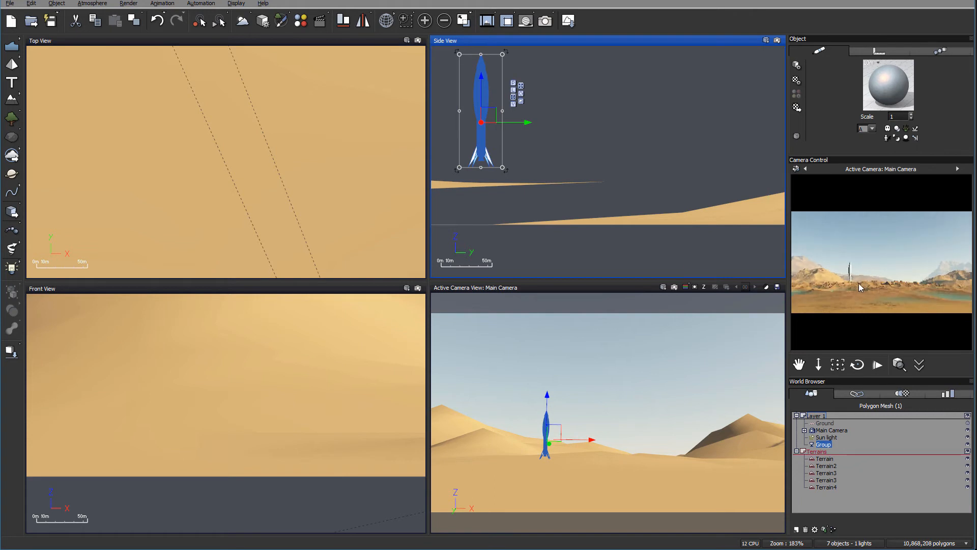
{"action": "scroll", "coordinate": [615, 193], "scroll_direction": "down", "scroll_amount": 5}
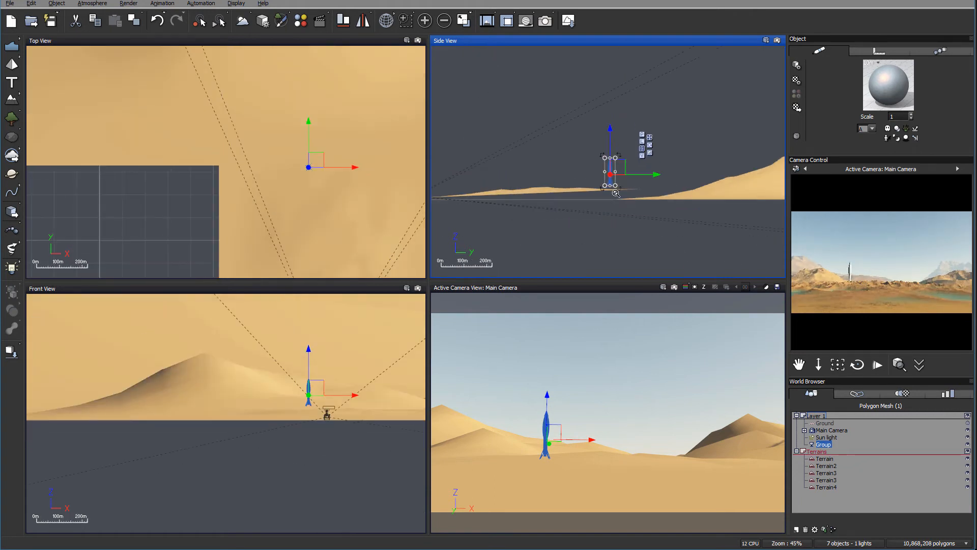
{"action": "left_click_drag", "start_coordinate": [618, 166], "coordinate": [580, 166]}
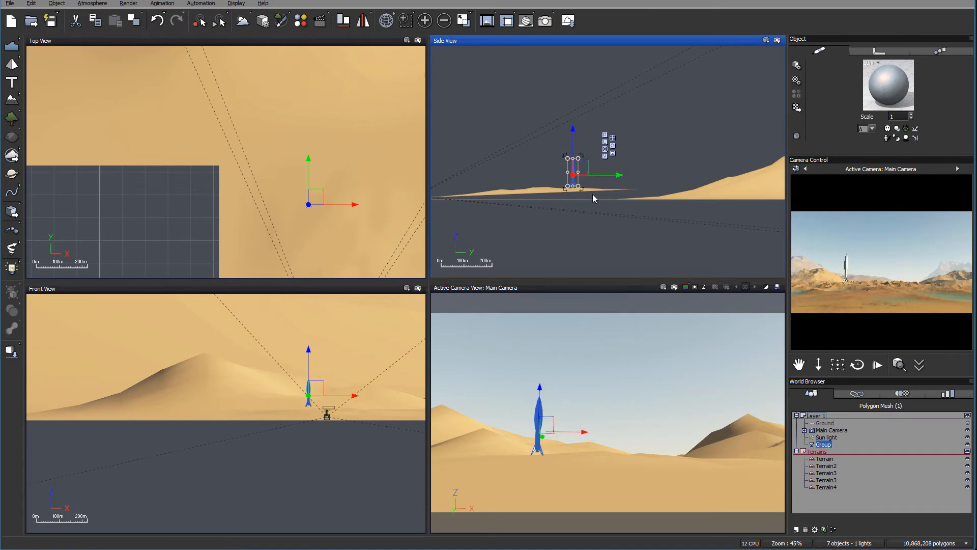
Step: Adjust the rocket's height so that its fins sink slightly into the sand
{"action": "scroll", "coordinate": [593, 195], "scroll_direction": "up", "scroll_amount": 7}
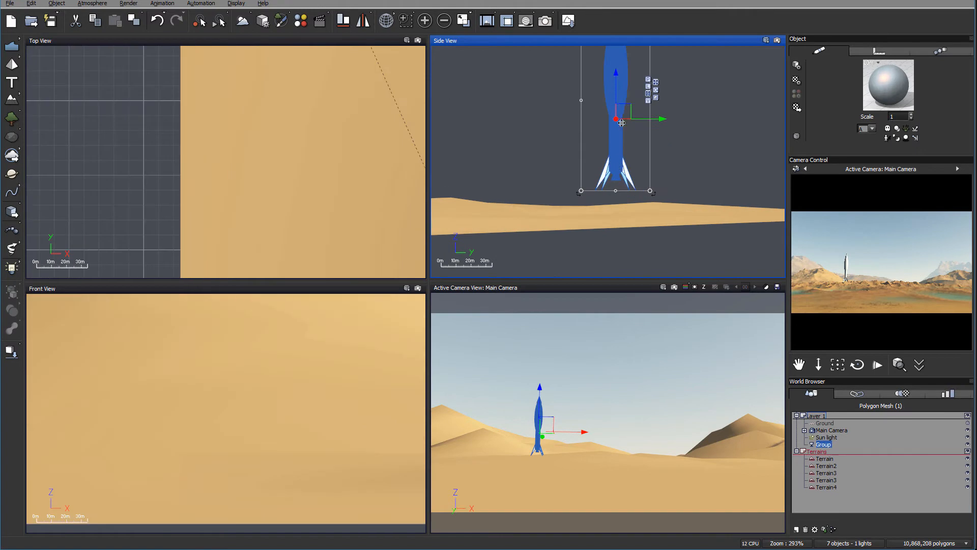
{"action": "left_click_drag", "start_coordinate": [624, 112], "coordinate": [624, 120]}
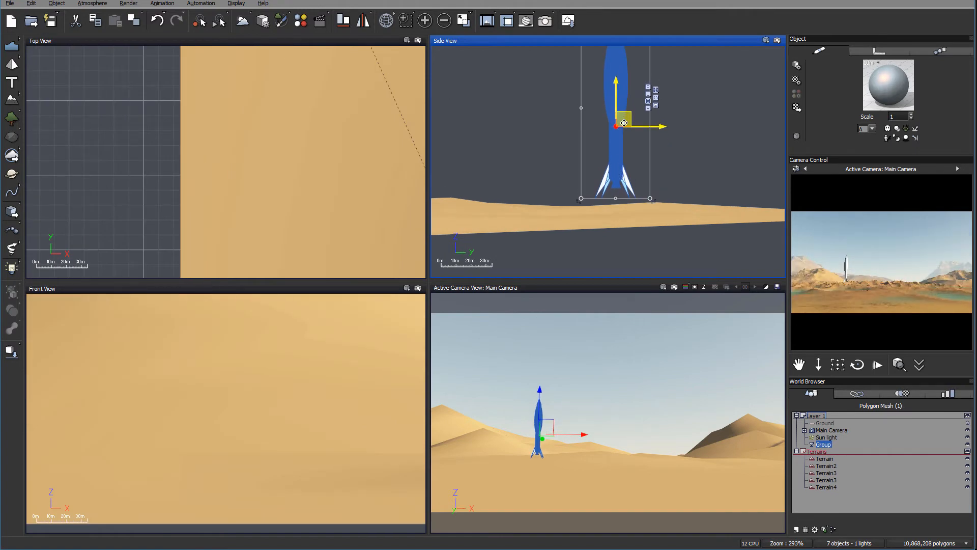
{"action": "left_click_drag", "start_coordinate": [623, 119], "coordinate": [621, 114]}
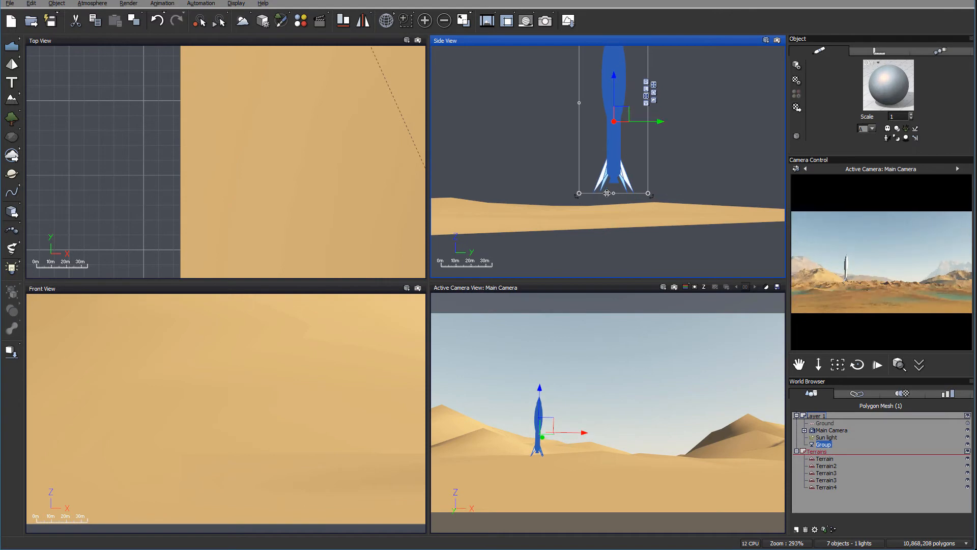
{"action": "left_click_drag", "start_coordinate": [614, 193], "coordinate": [614, 104]}
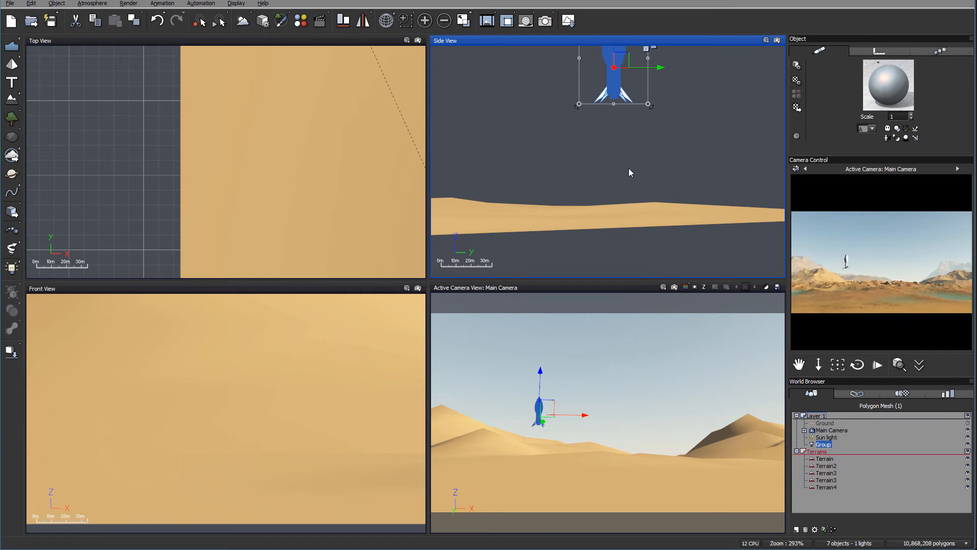
{"action": "left_click_drag", "start_coordinate": [614, 105], "coordinate": [614, 210]}
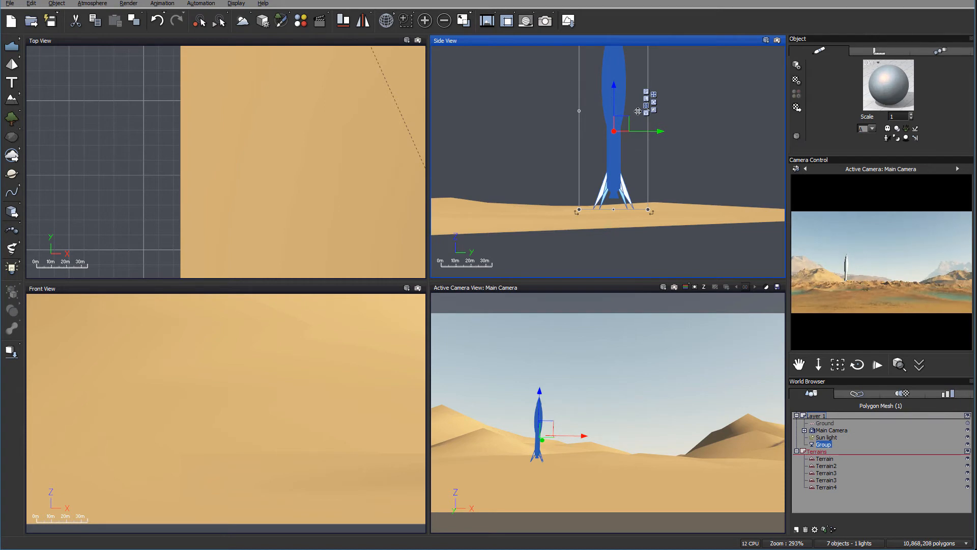
{"action": "scroll", "coordinate": [631, 130], "scroll_direction": "down", "scroll_amount": 5}
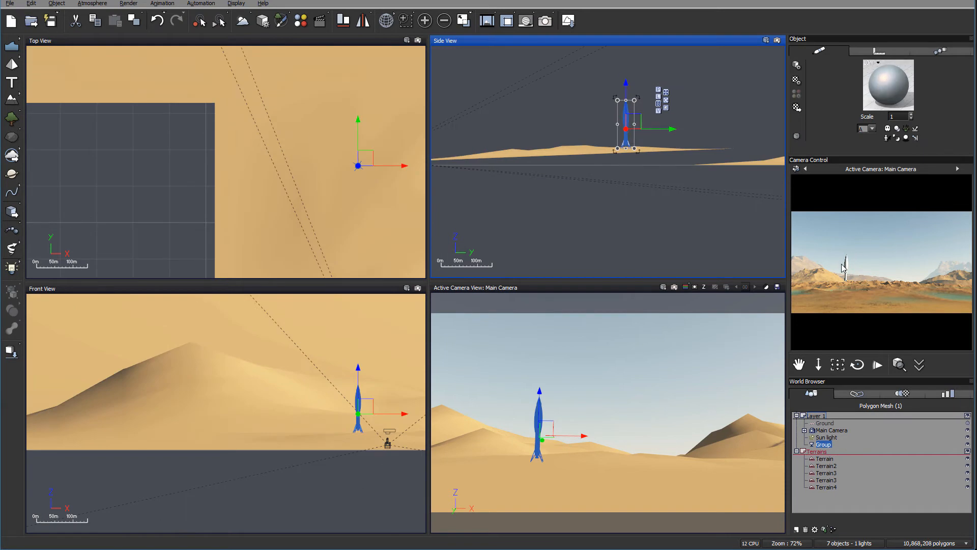
Step: Apply the metalpanels material from the metal collection to the rocket and review its settings in the Advanced Material Editor
{"action": "left_click", "coordinate": [797, 108]}
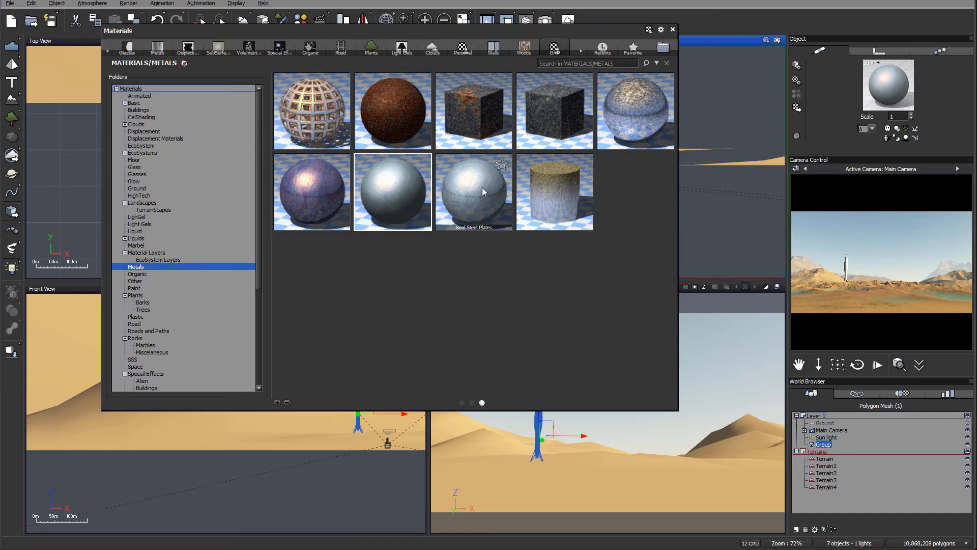
{"action": "mouse_move", "coordinate": [482, 187]}
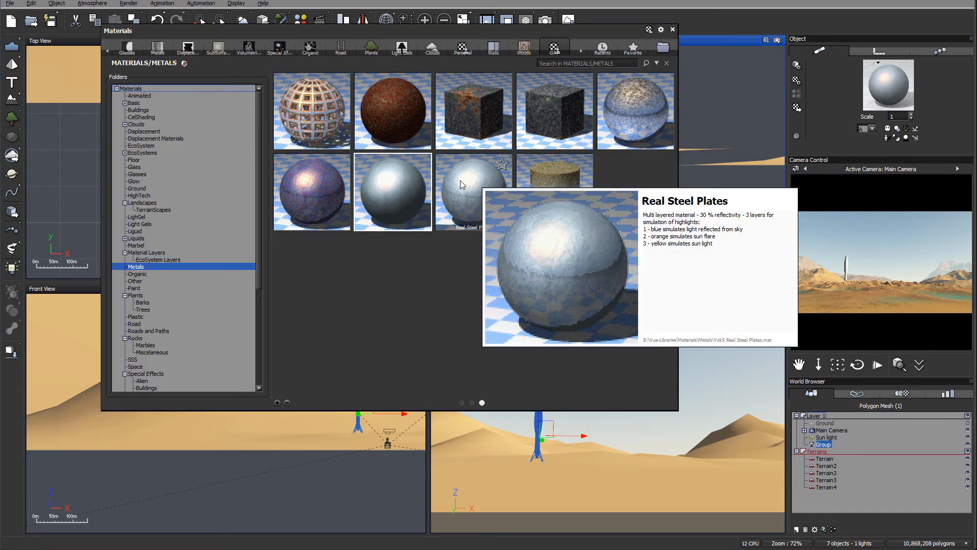
{"action": "scroll", "coordinate": [460, 184], "scroll_direction": "up", "scroll_amount": 2}
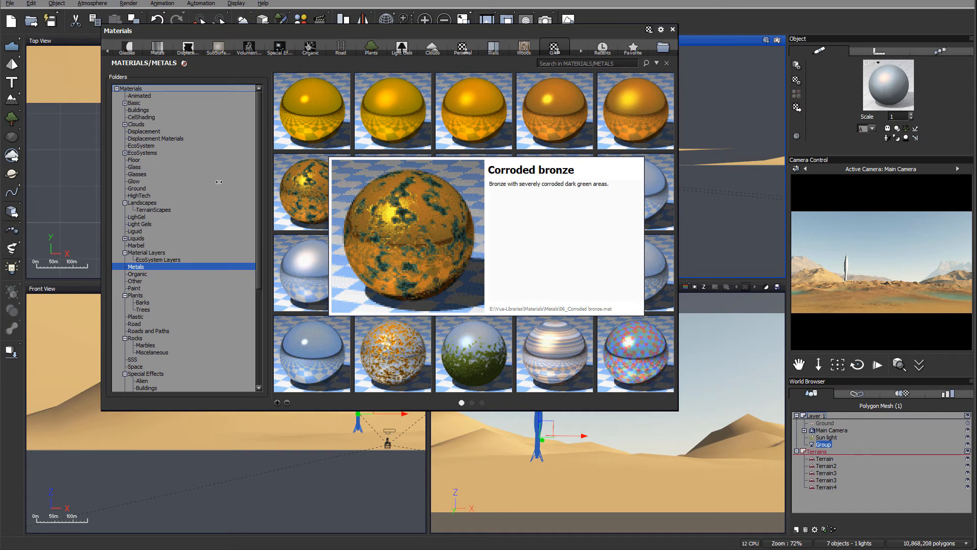
{"action": "left_click_drag", "start_coordinate": [258, 153], "coordinate": [259, 252]}
{"action": "left_click", "coordinate": [138, 228]}
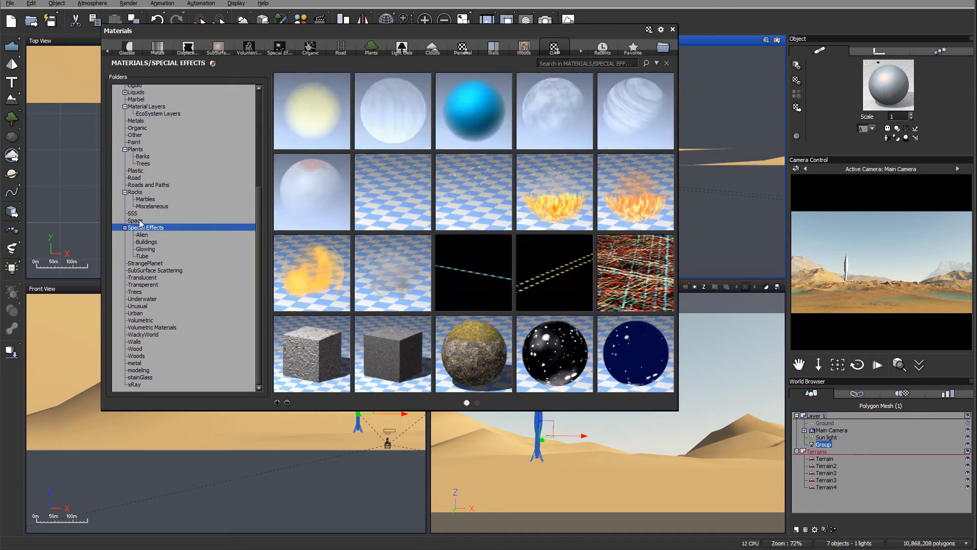
{"action": "left_click", "coordinate": [137, 221]}
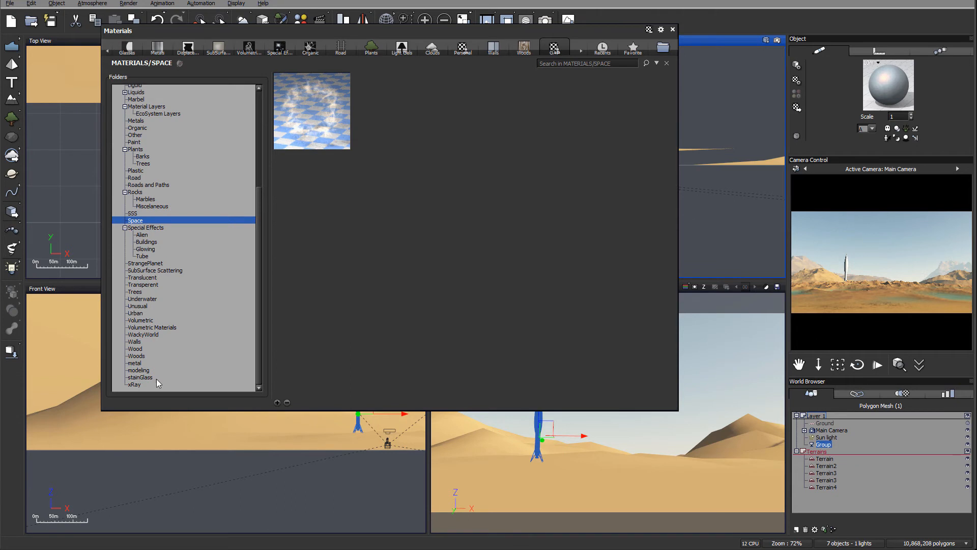
{"action": "left_click", "coordinate": [136, 363]}
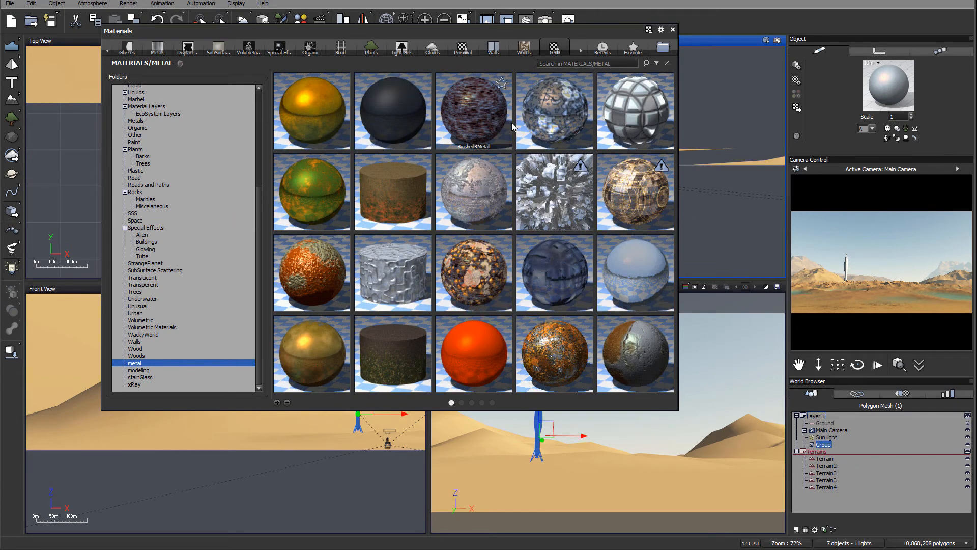
{"action": "scroll", "coordinate": [527, 151], "scroll_direction": "down", "scroll_amount": 2}
{"action": "scroll", "coordinate": [527, 151], "scroll_direction": "down", "scroll_amount": 1}
{"action": "scroll", "coordinate": [533, 255], "scroll_direction": "down", "scroll_amount": 1}
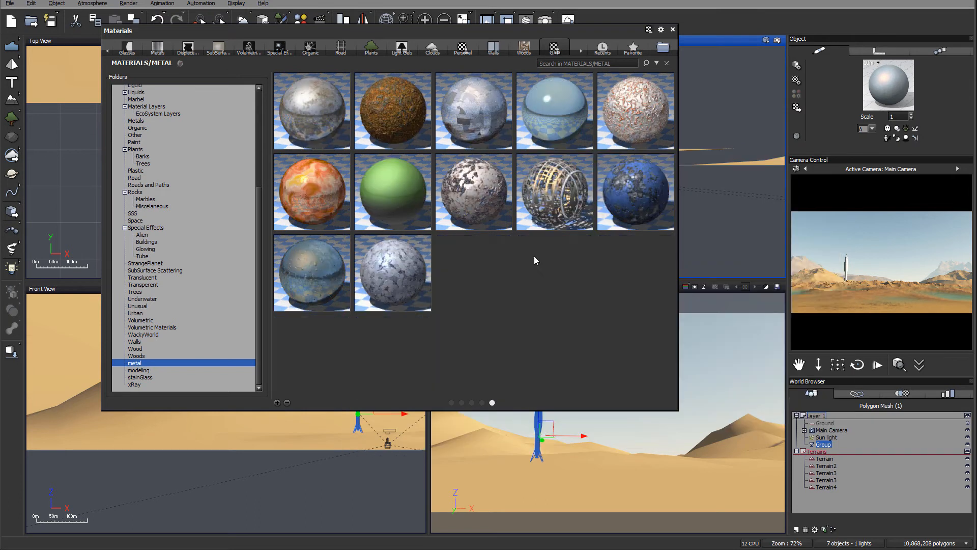
{"action": "scroll", "coordinate": [510, 257], "scroll_direction": "up", "scroll_amount": 4}
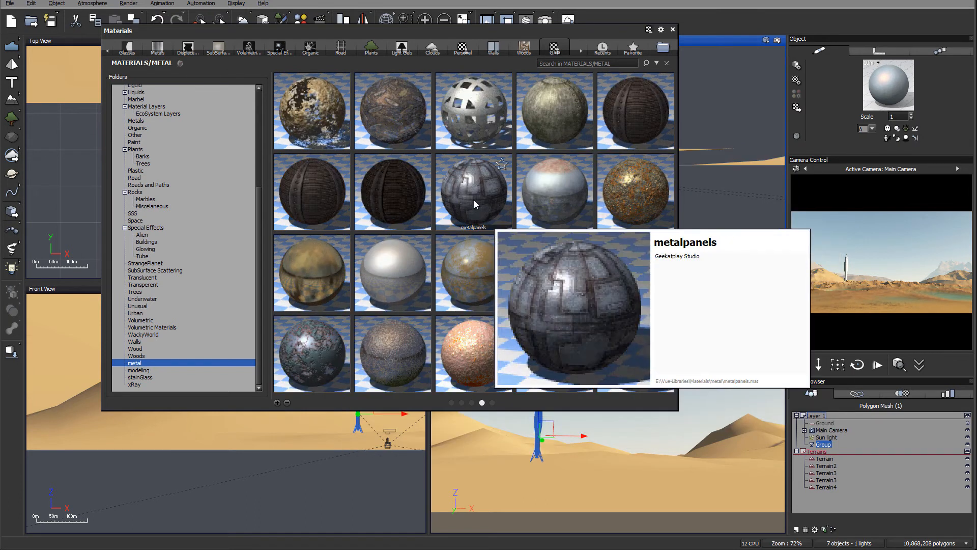
{"action": "double_click", "coordinate": [474, 200]}
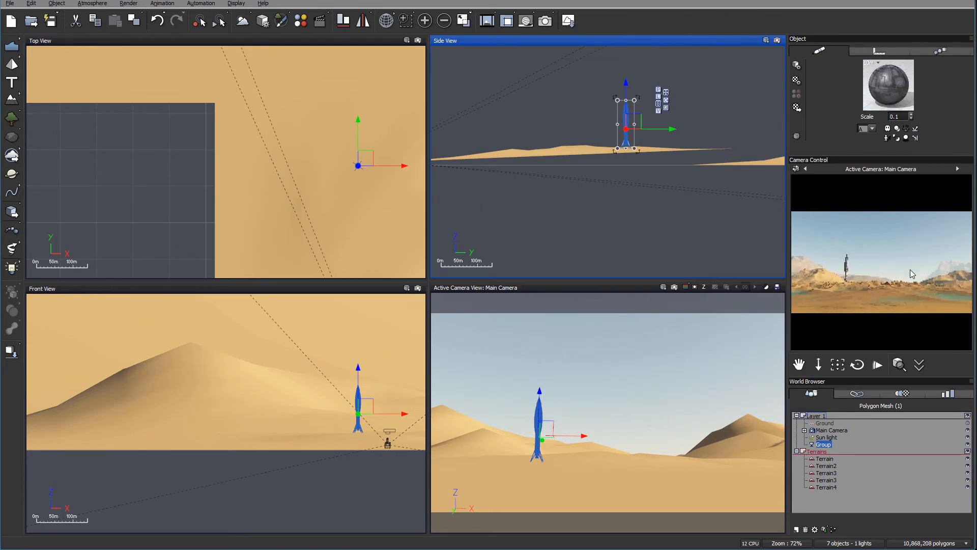
{"action": "double_click", "coordinate": [888, 85]}
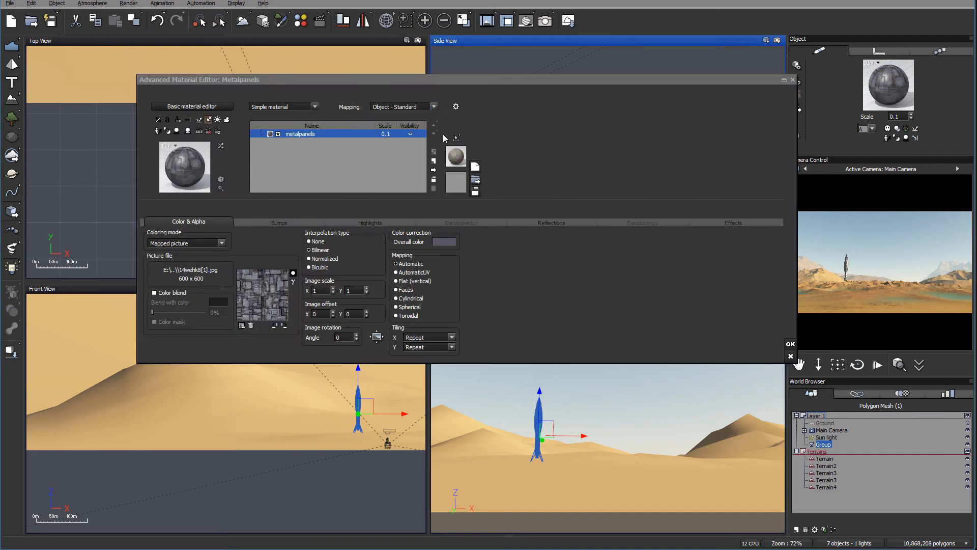
{"action": "left_click", "coordinate": [790, 343]}
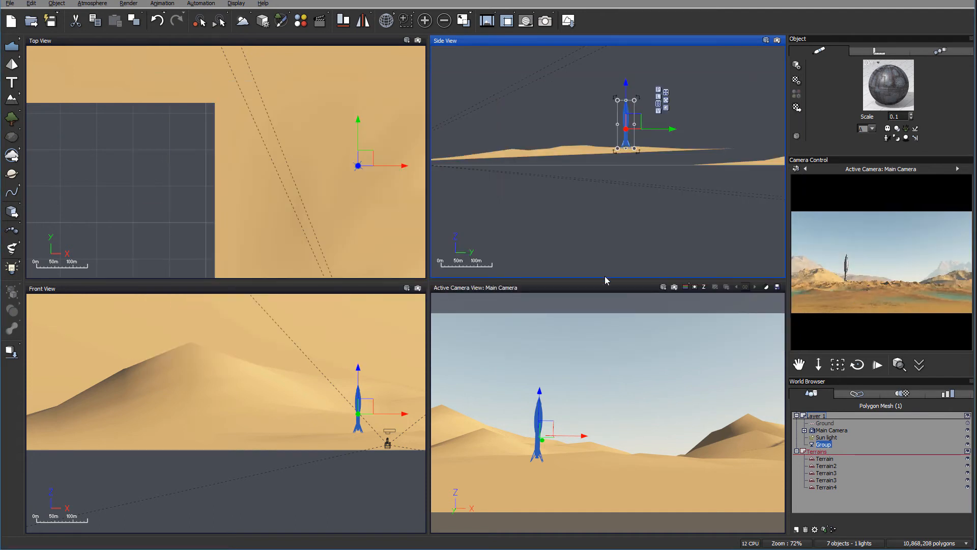
Step: Lower the sun light and shift it slightly along positive Y and X
{"action": "left_click", "coordinate": [827, 438]}
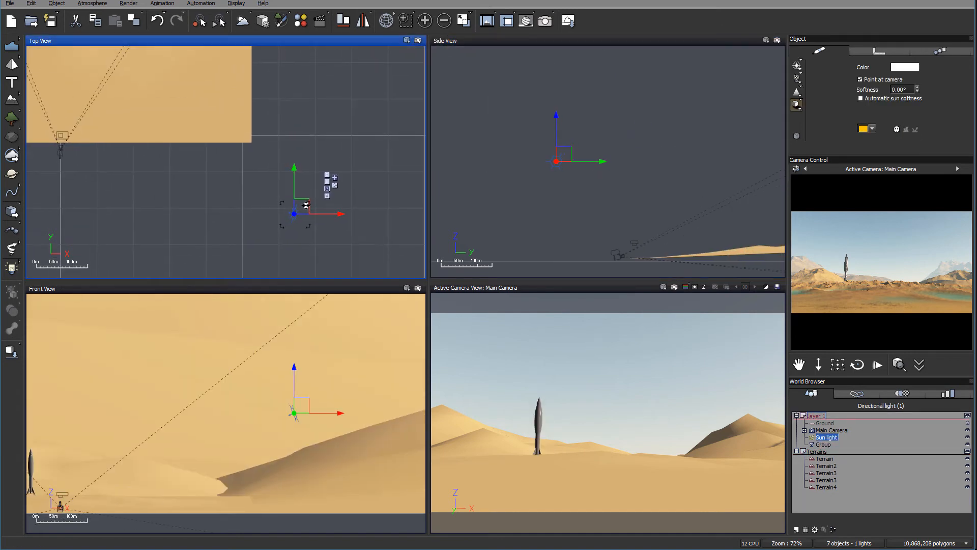
{"action": "left_click_drag", "start_coordinate": [565, 151], "coordinate": [565, 184]}
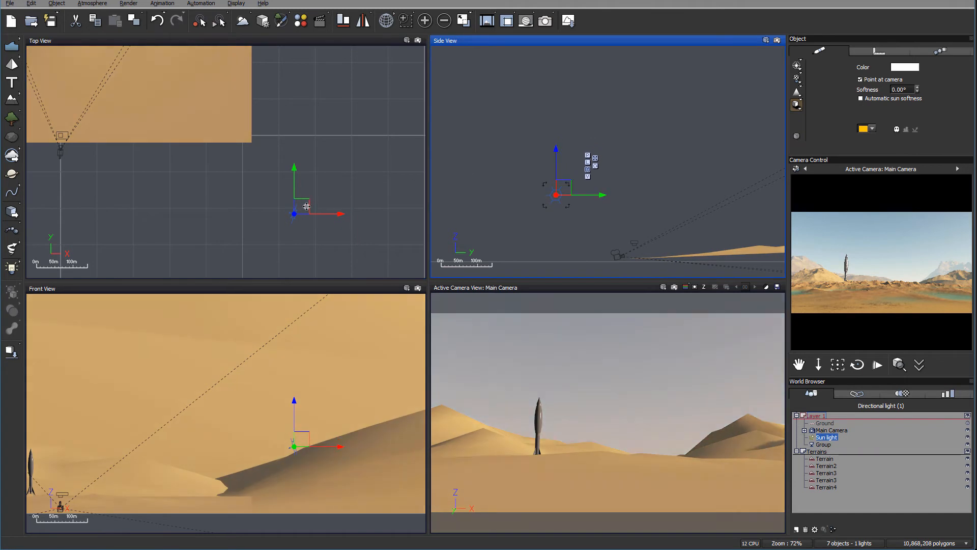
{"action": "left_click_drag", "start_coordinate": [312, 193], "coordinate": [316, 182]}
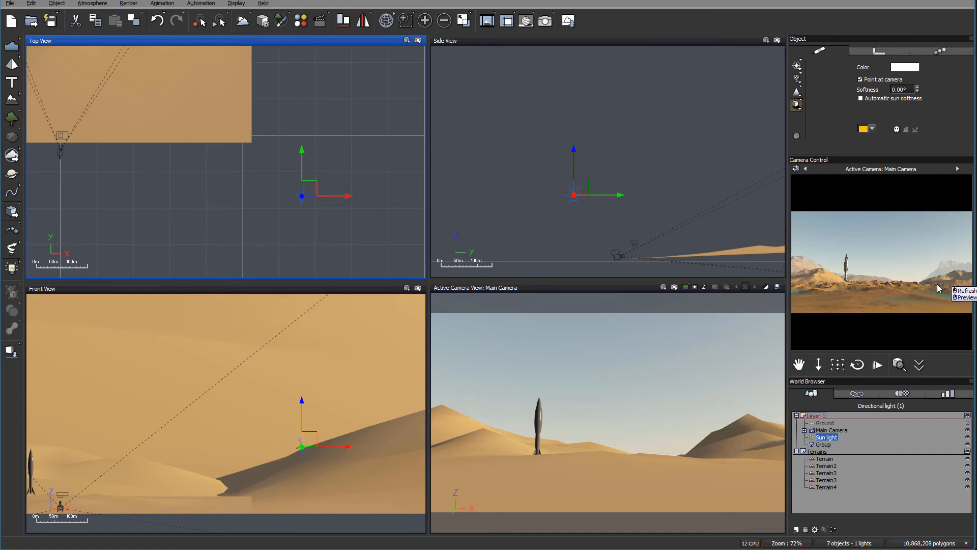
Step: Render the scene from the main camera, check the image, and close the render display
{"action": "left_click", "coordinate": [545, 20]}
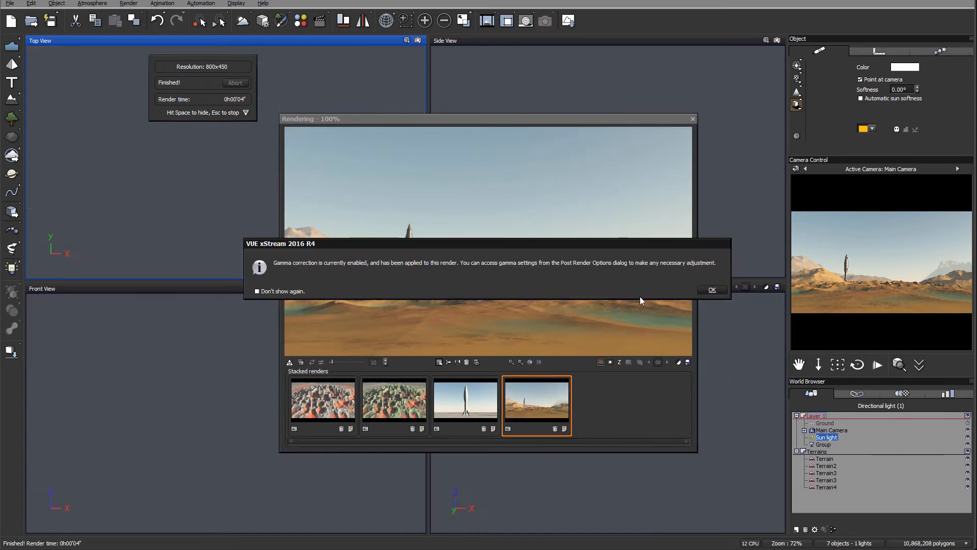
{"action": "key", "text": "Return"}
{"action": "left_click", "coordinate": [638, 380]}
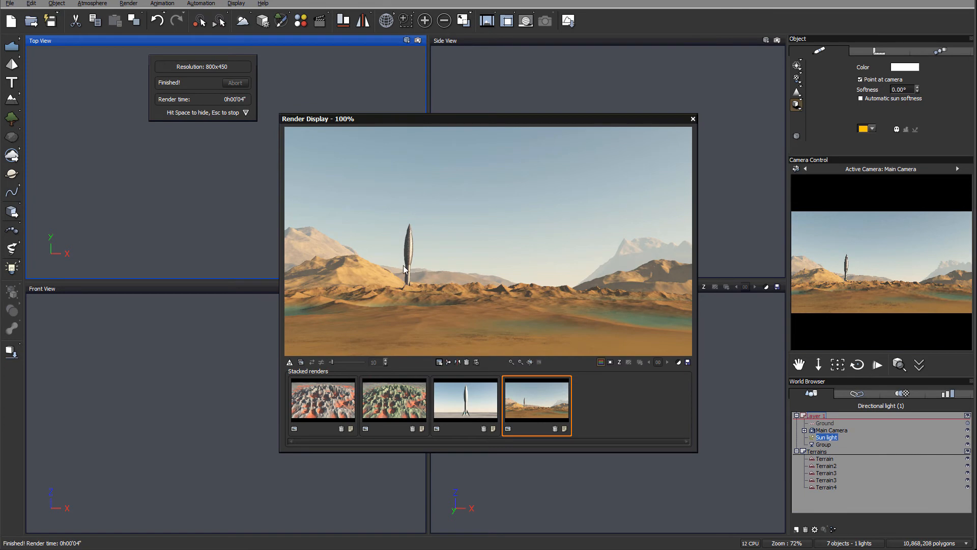
{"action": "left_click", "coordinate": [693, 119]}
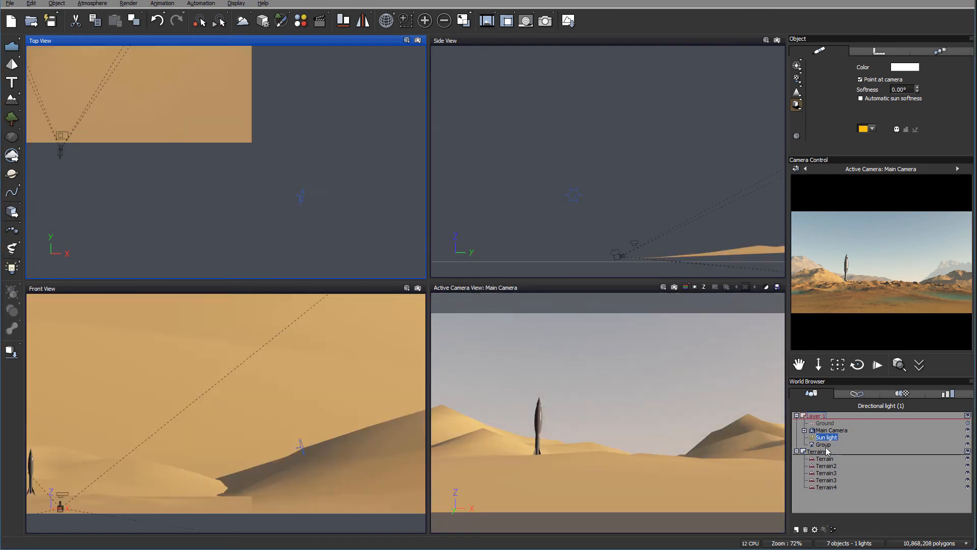
Step: Rename the Group mesh to Rocket and keep it selected
{"action": "double_click", "coordinate": [823, 444]}
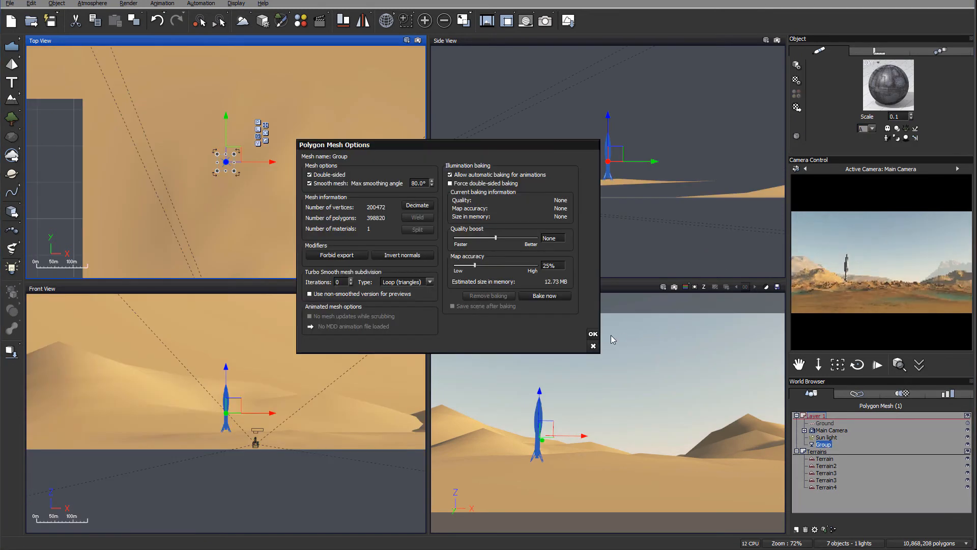
{"action": "left_click", "coordinate": [593, 347]}
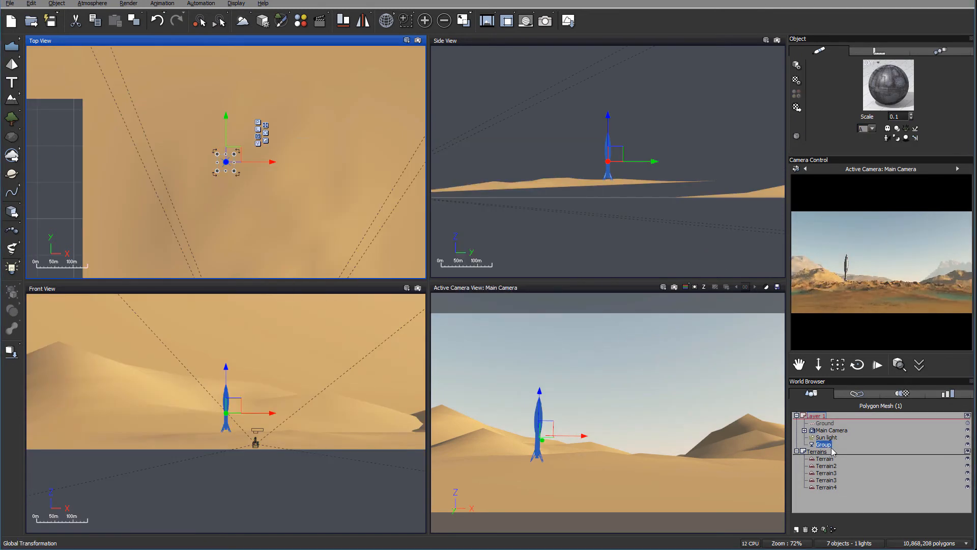
{"action": "left_click", "coordinate": [832, 446]}
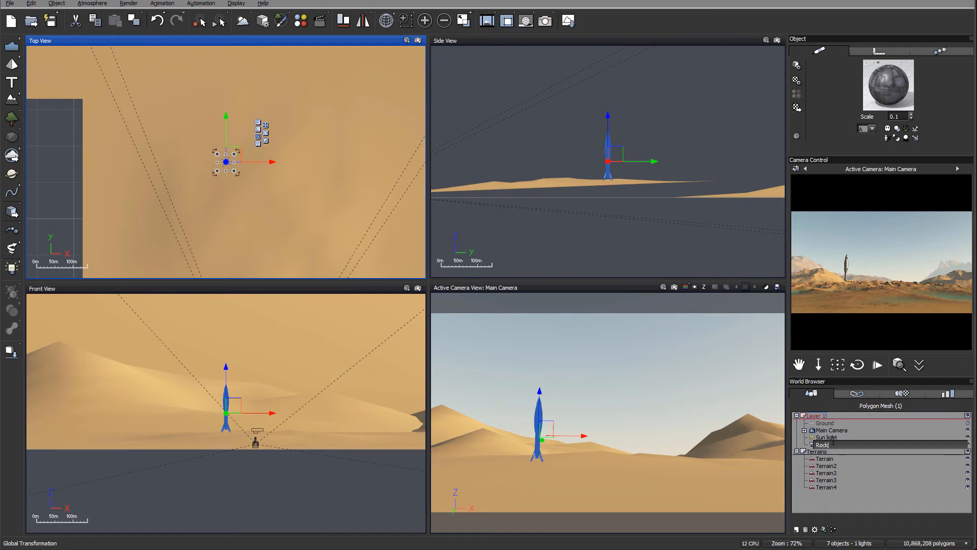
{"action": "left_click", "coordinate": [871, 436]}
{"action": "left_click", "coordinate": [827, 444]}
Step: Move the rocket much closer to the camera and slightly towards positive X
{"action": "left_click_drag", "start_coordinate": [610, 147], "coordinate": [524, 148]}
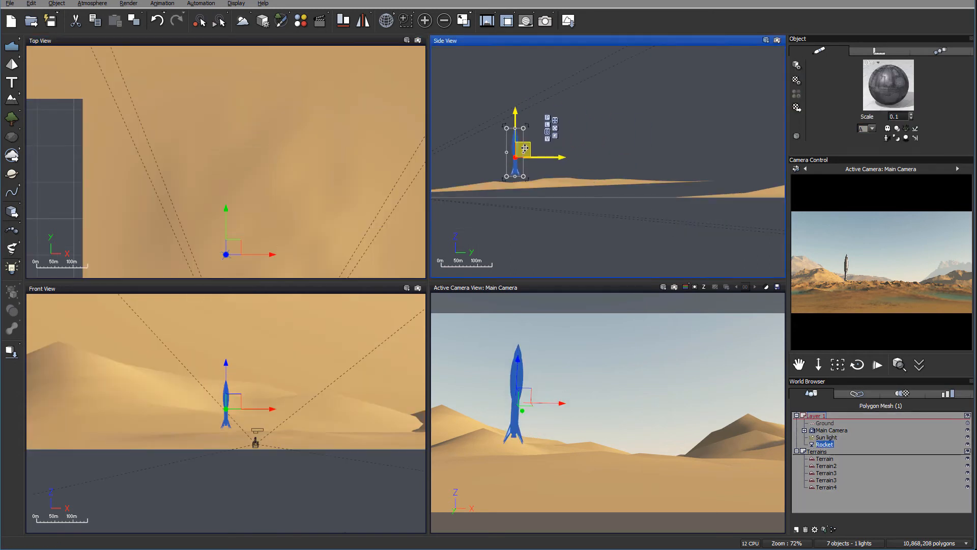
{"action": "right_click_drag", "start_coordinate": [381, 188], "coordinate": [386, 58]}
{"action": "left_click_drag", "start_coordinate": [240, 111], "coordinate": [249, 146]}
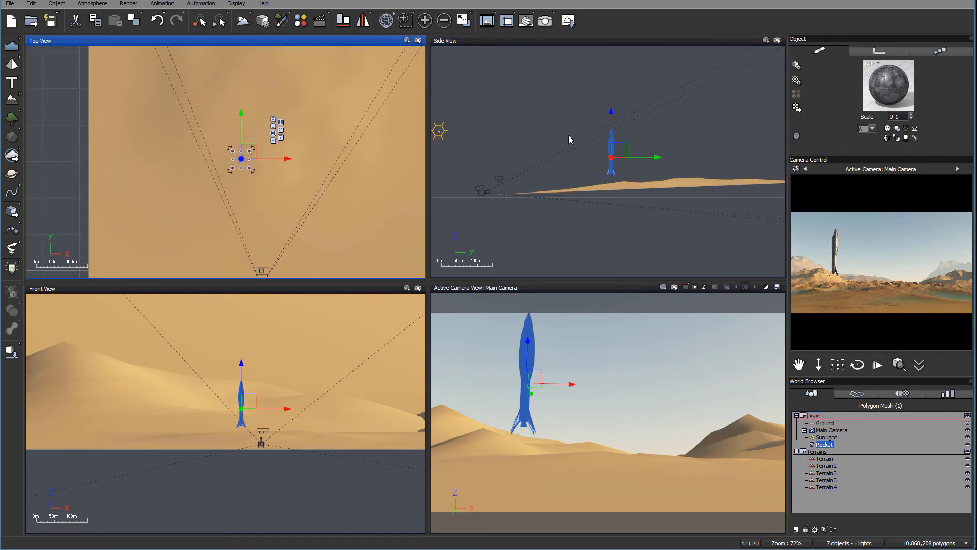
Step: Drop the rocket onto the terrain and raise it slightly along the Z axis
{"action": "scroll", "coordinate": [670, 181], "scroll_direction": "up", "scroll_amount": 6}
{"action": "left_click", "coordinate": [670, 182]}
{"action": "left_click_drag", "start_coordinate": [671, 182], "coordinate": [670, 161]}
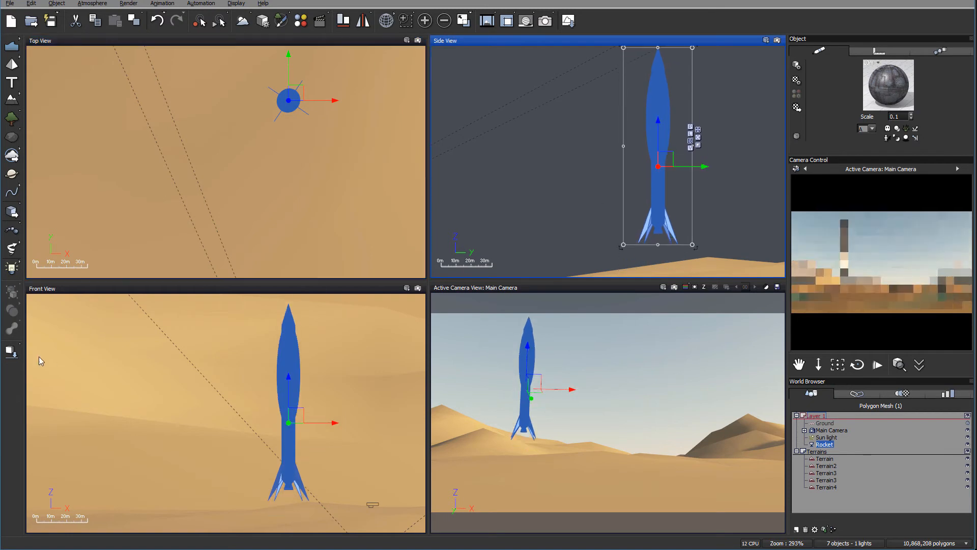
{"action": "left_click", "coordinate": [10, 351]}
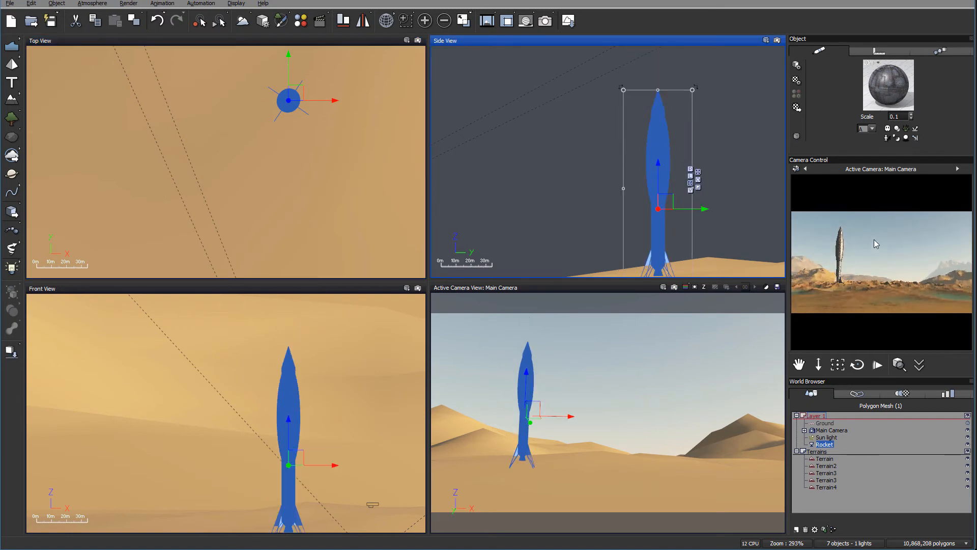
{"action": "left_click_drag", "start_coordinate": [668, 202], "coordinate": [668, 194]}
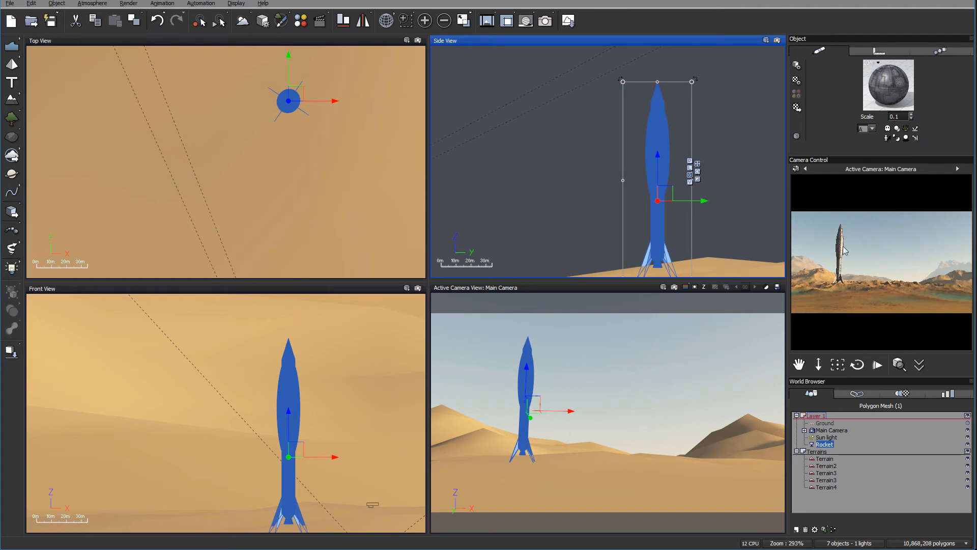
Step: Rotate the rocket slightly in the front view so its nose leans towards negative X, and refresh the camera preview
{"action": "left_click", "coordinate": [840, 431]}
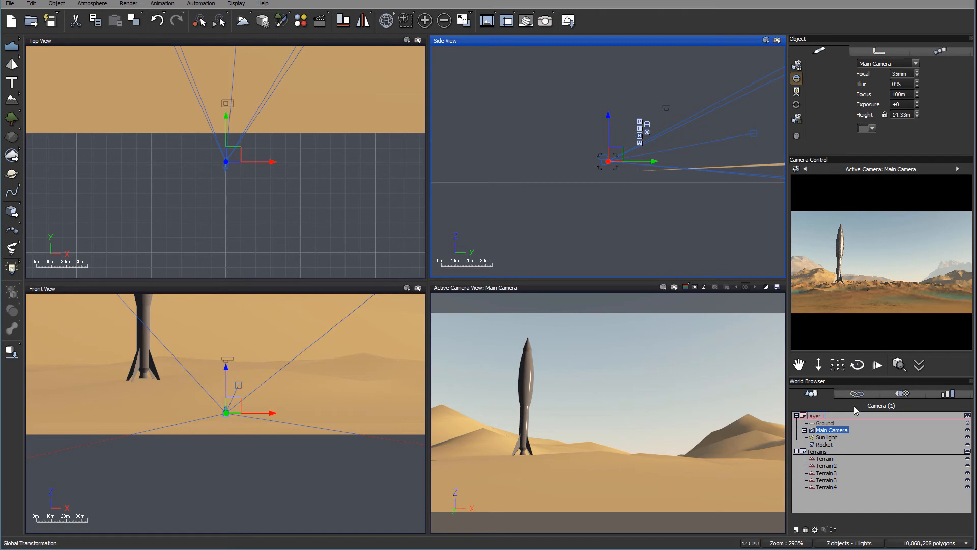
{"action": "left_click", "coordinate": [829, 444]}
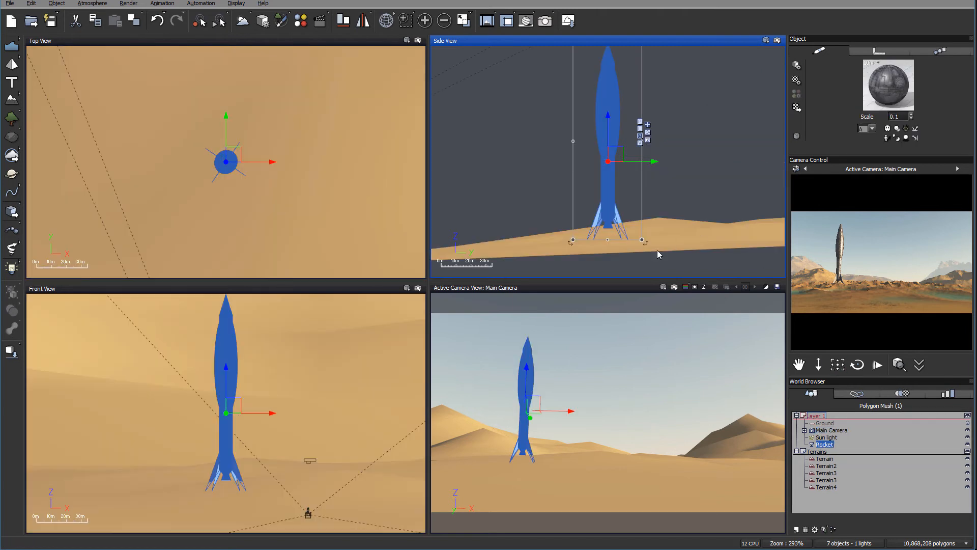
{"action": "left_click", "coordinate": [257, 468]}
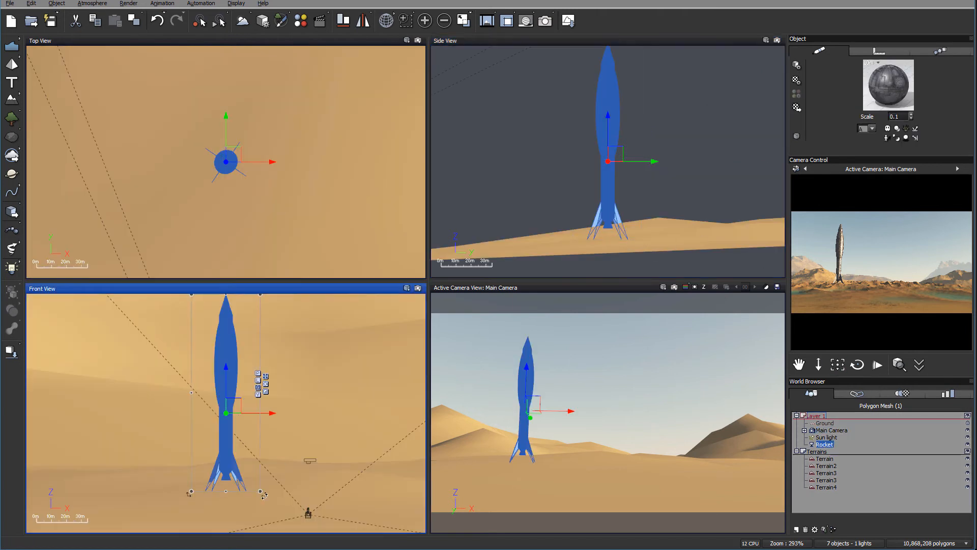
{"action": "left_click_drag", "start_coordinate": [263, 492], "coordinate": [270, 497]}
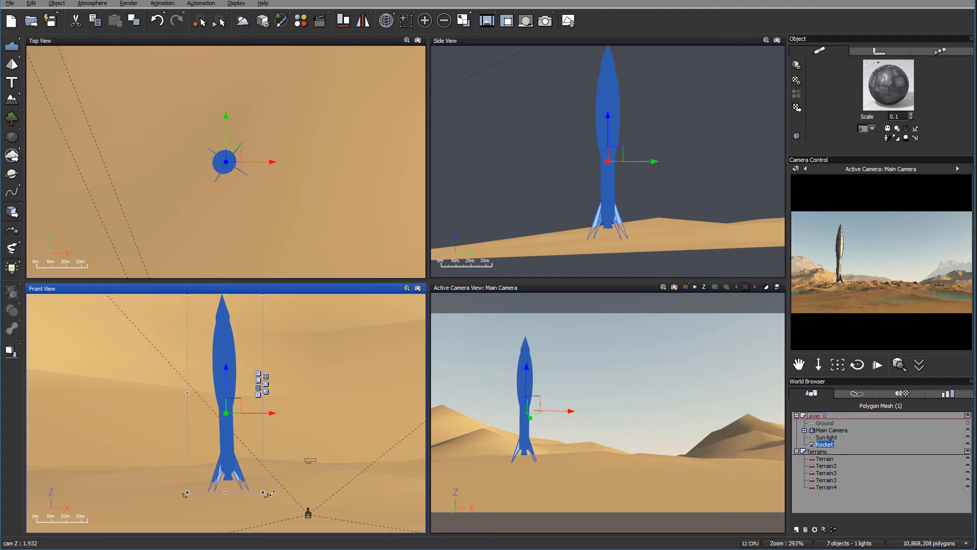
{"action": "right_click", "coordinate": [834, 222]}
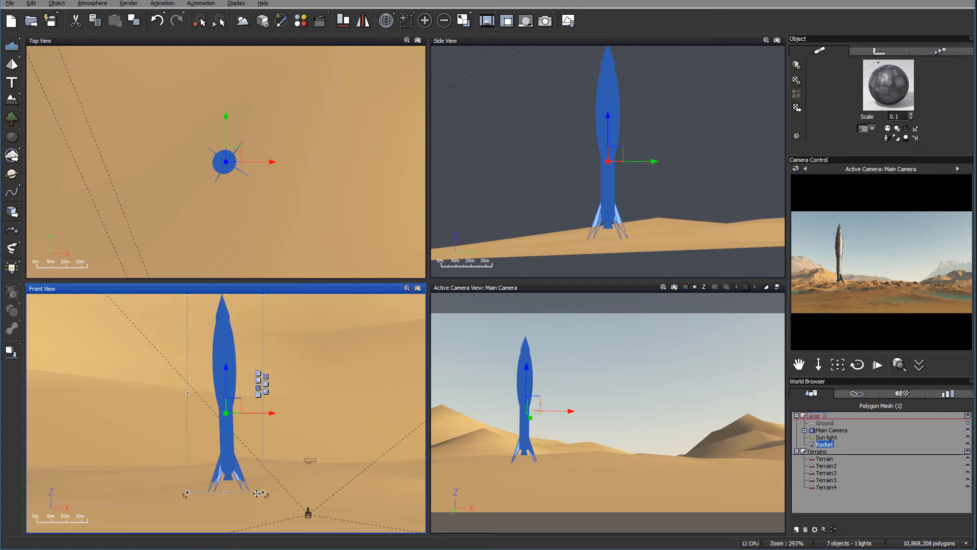
Step: Try a smaller sideways tilt for the rocket, undo it, and refresh the camera preview again
{"action": "left_click_drag", "start_coordinate": [264, 494], "coordinate": [265, 496]}
{"action": "left_click_drag", "start_coordinate": [264, 495], "coordinate": [261, 493]}
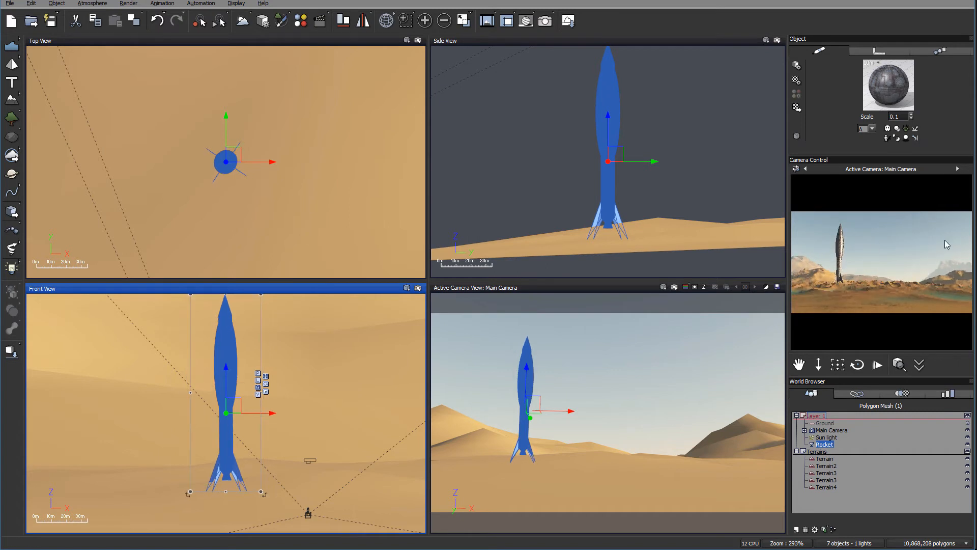
{"action": "key", "text": "ctrl+z"}
{"action": "left_click_drag", "start_coordinate": [266, 497], "coordinate": [268, 497]}
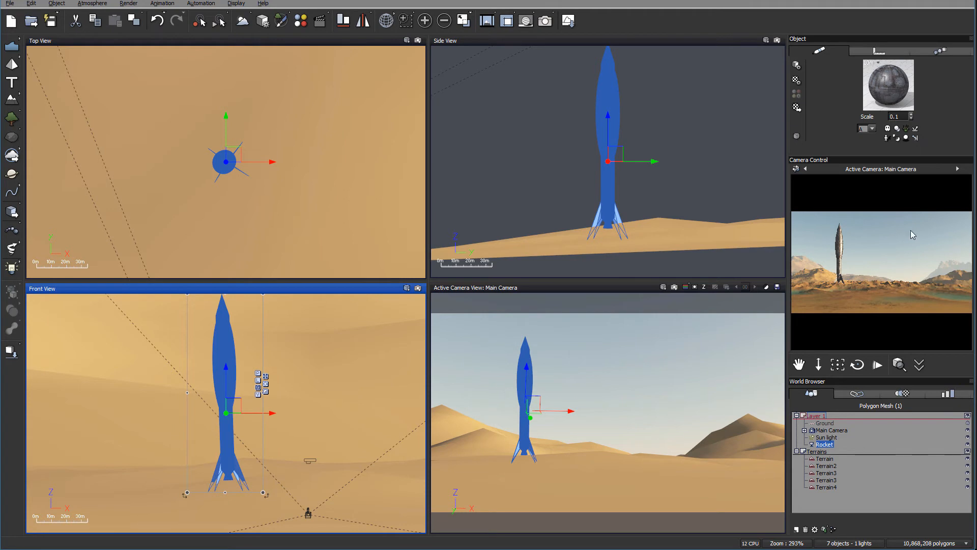
{"action": "right_click", "coordinate": [859, 228]}
Step: Add a planet to the scene
{"action": "scroll", "coordinate": [277, 186], "scroll_direction": "down", "scroll_amount": 10}
{"action": "scroll", "coordinate": [274, 189], "scroll_direction": "up", "scroll_amount": 2}
{"action": "right_click_drag", "start_coordinate": [293, 138], "coordinate": [286, 275]}
{"action": "scroll", "coordinate": [294, 203], "scroll_direction": "down", "scroll_amount": 4}
{"action": "scroll", "coordinate": [289, 190], "scroll_direction": "down", "scroll_amount": 4}
{"action": "right_click_drag", "start_coordinate": [310, 112], "coordinate": [310, 148]}
{"action": "scroll", "coordinate": [311, 146], "scroll_direction": "down", "scroll_amount": 4}
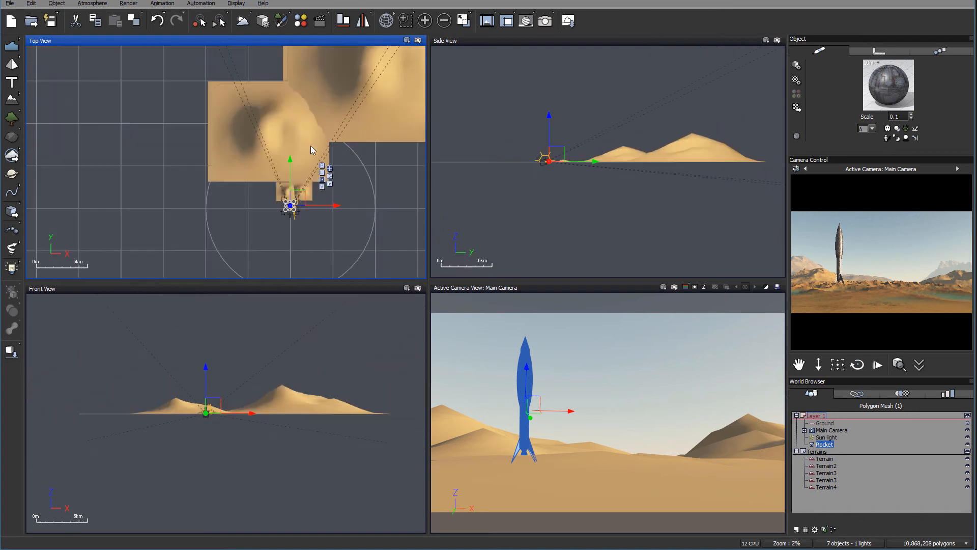
{"action": "scroll", "coordinate": [295, 213], "scroll_direction": "up", "scroll_amount": 7}
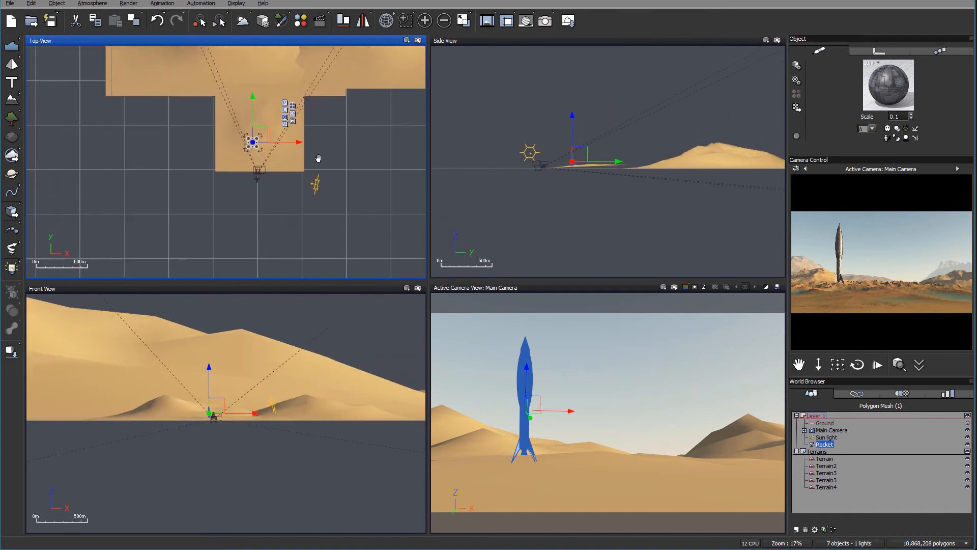
{"action": "left_click", "coordinate": [12, 175]}
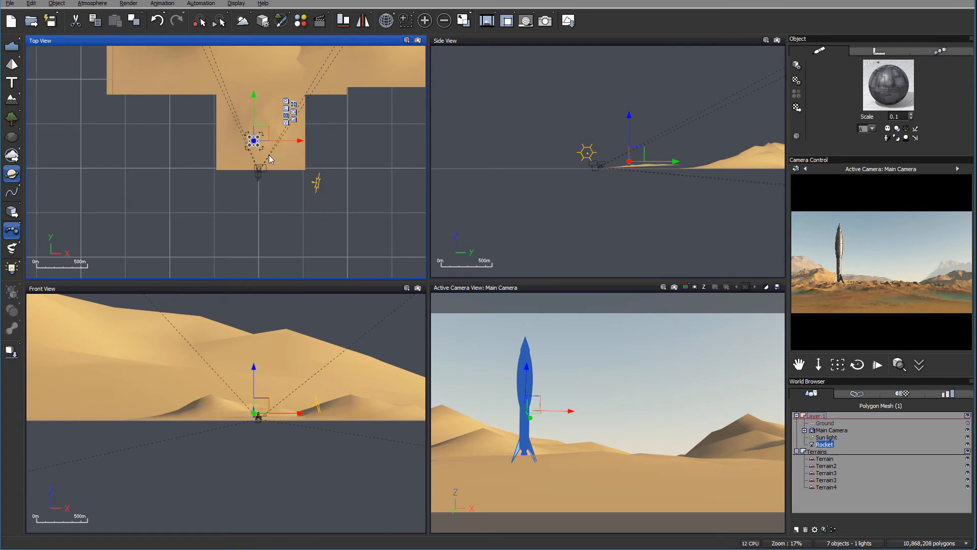
Step: Enlarge the planet greatly, shift it slightly towards positive Y, and lower its phase value a little to widen the lit part
{"action": "scroll", "coordinate": [254, 173], "scroll_direction": "up", "scroll_amount": 5}
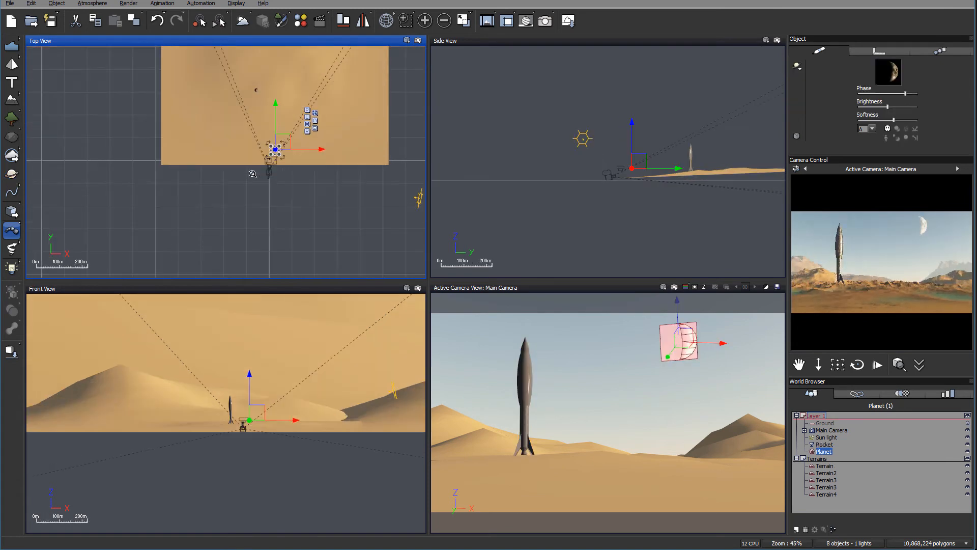
{"action": "mouse_move", "coordinate": [279, 146]}
{"action": "left_mouse_down"}
{"action": "mouse_move", "coordinate": [306, 120]}
{"action": "mouse_move", "coordinate": [280, 135]}
{"action": "left_mouse_up"}
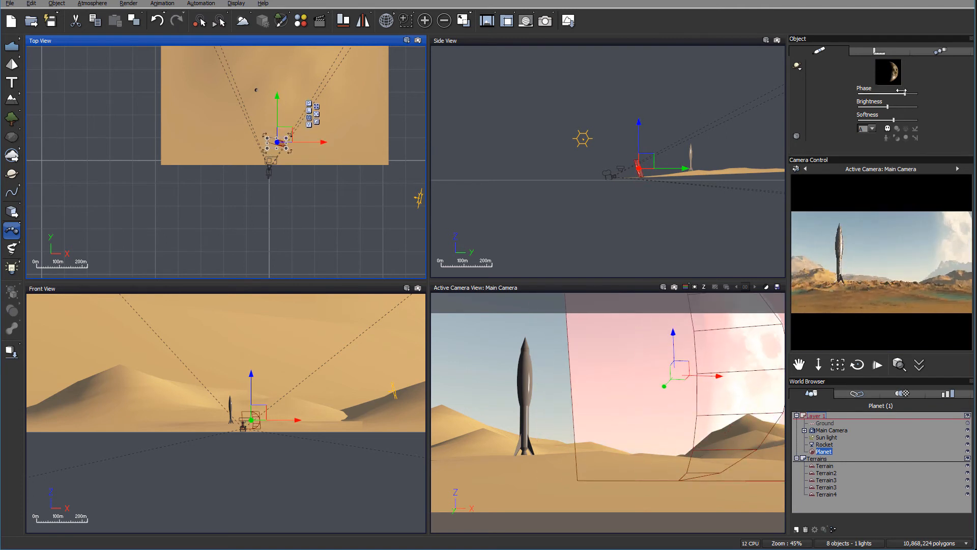
{"action": "left_click_drag", "start_coordinate": [898, 90], "coordinate": [899, 90]}
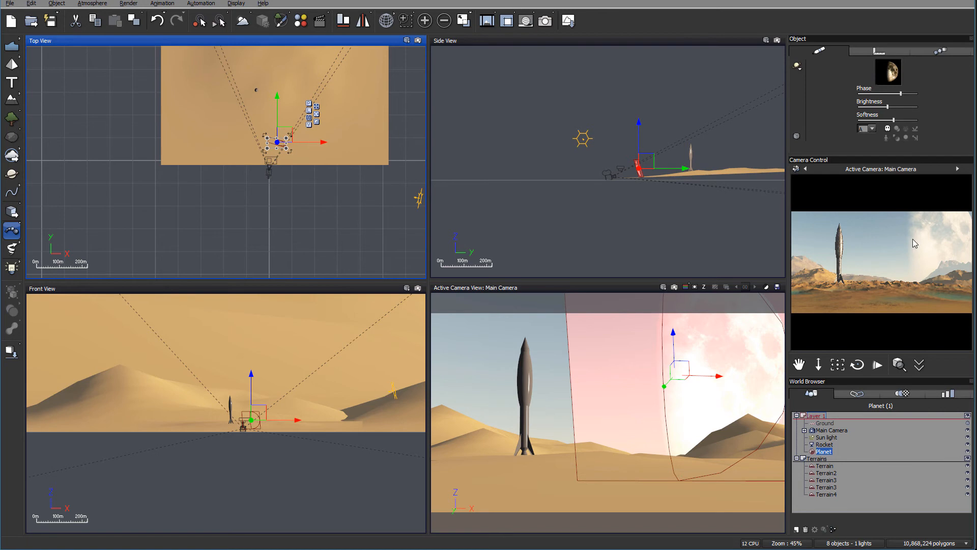
Step: Change the planet type to Jupiter, raise its softness almost to the maximum, and lower its phase value slightly
{"action": "left_click", "coordinate": [797, 66]}
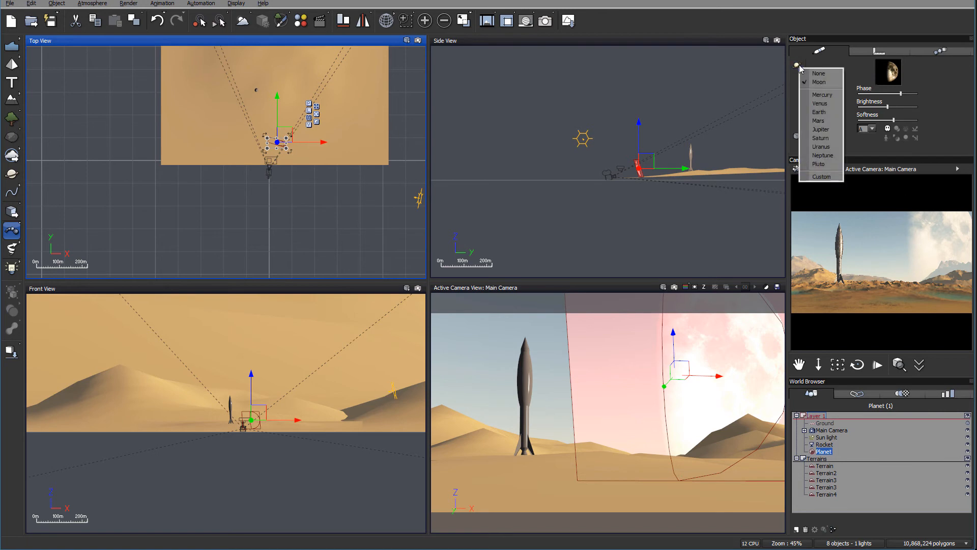
{"action": "left_click", "coordinate": [829, 130]}
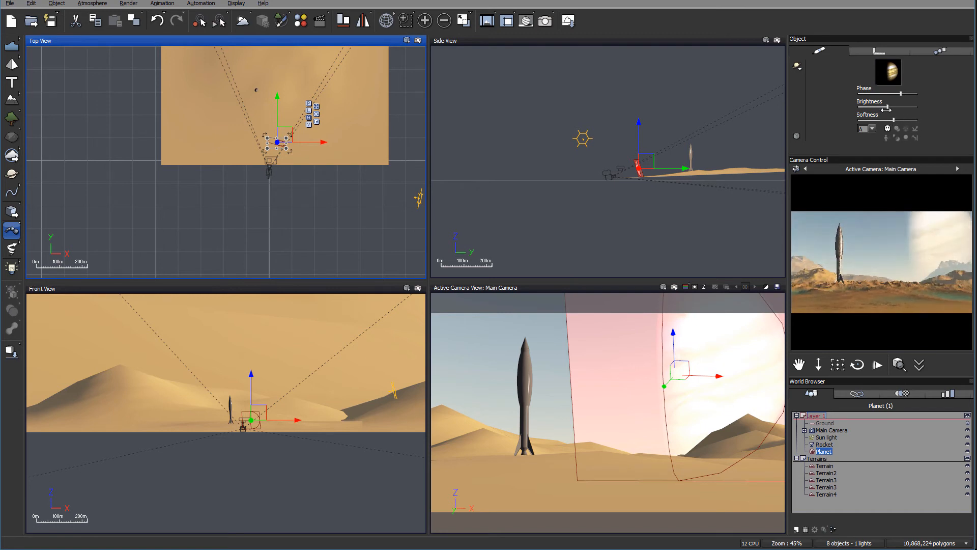
{"action": "left_click_drag", "start_coordinate": [893, 119], "coordinate": [914, 120]}
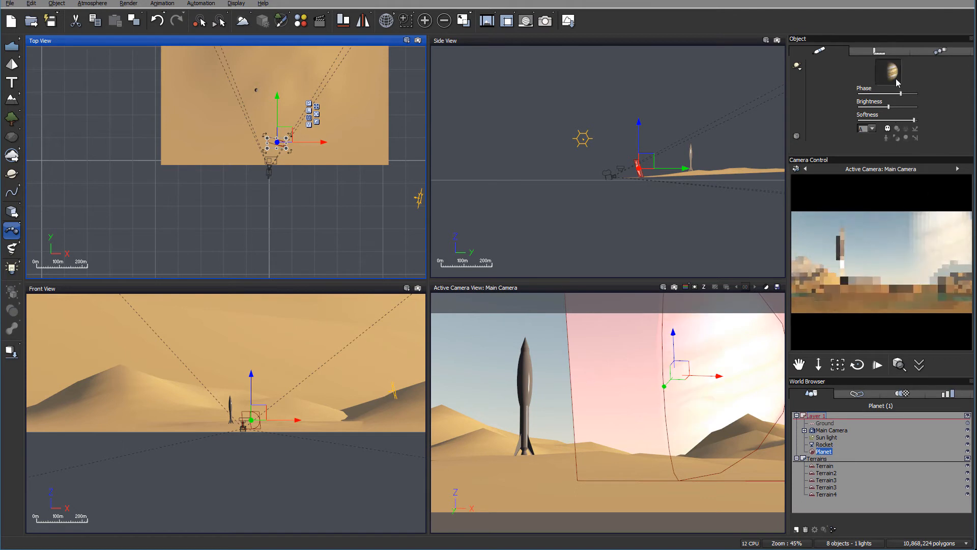
{"action": "left_click_drag", "start_coordinate": [902, 93], "coordinate": [899, 94]}
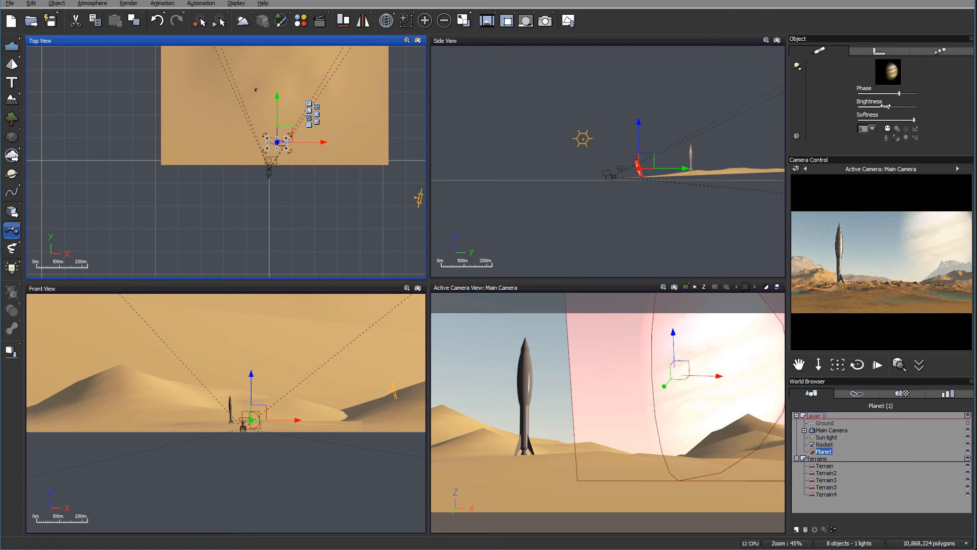
{"action": "left_click_drag", "start_coordinate": [900, 94], "coordinate": [895, 94]}
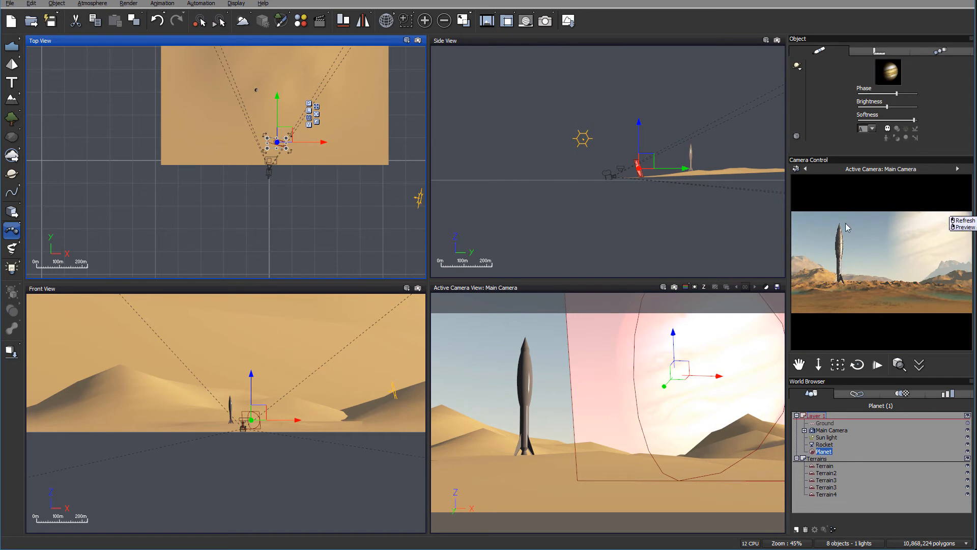
Step: Set the rocket's material scale to 0.5 and refresh the camera preview
{"action": "left_click", "coordinate": [824, 444]}
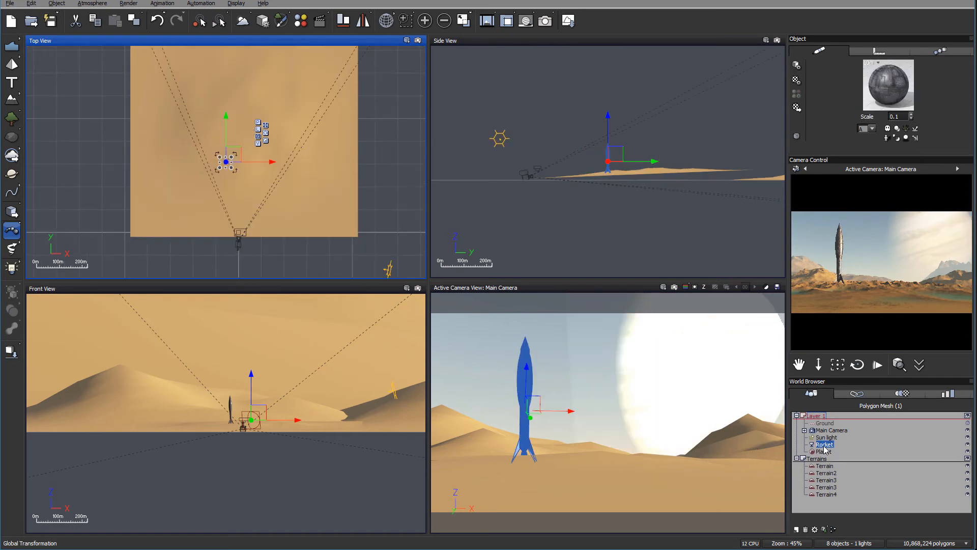
{"action": "left_click", "coordinate": [911, 114]}
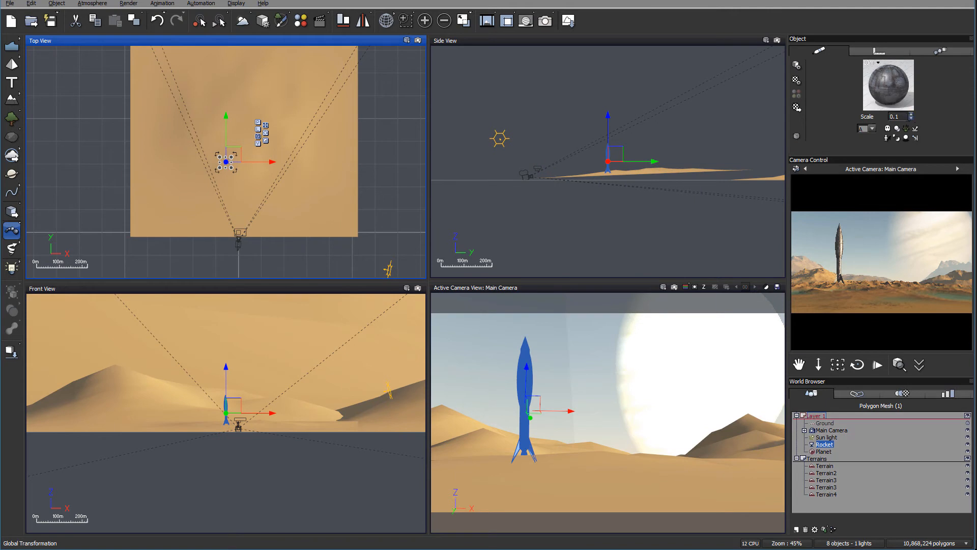
{"action": "type", "text": "0.5"}
{"action": "key", "text": "Return"}
{"action": "right_click", "coordinate": [846, 258]}
Step: Review the wind and effects settings in the Atmosphere Editor and close it without making changes
{"action": "left_click", "coordinate": [92, 4]}
{"action": "left_click", "coordinate": [102, 72]}
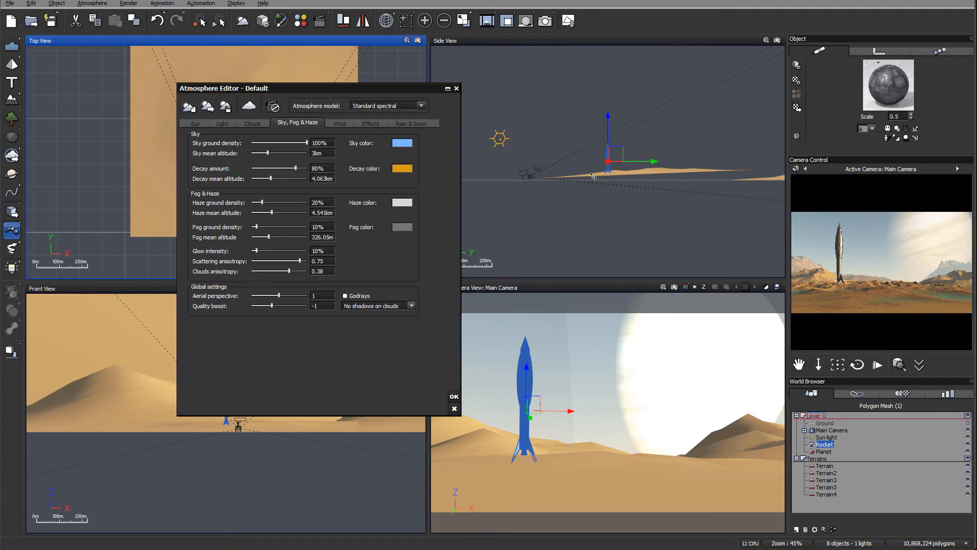
{"action": "left_click_drag", "start_coordinate": [376, 89], "coordinate": [524, 86]}
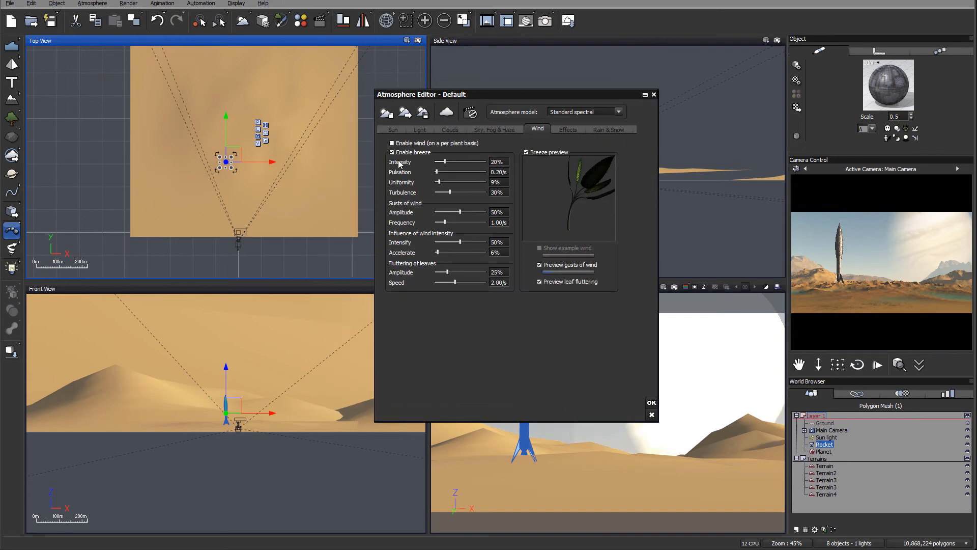
{"action": "left_click", "coordinate": [569, 129]}
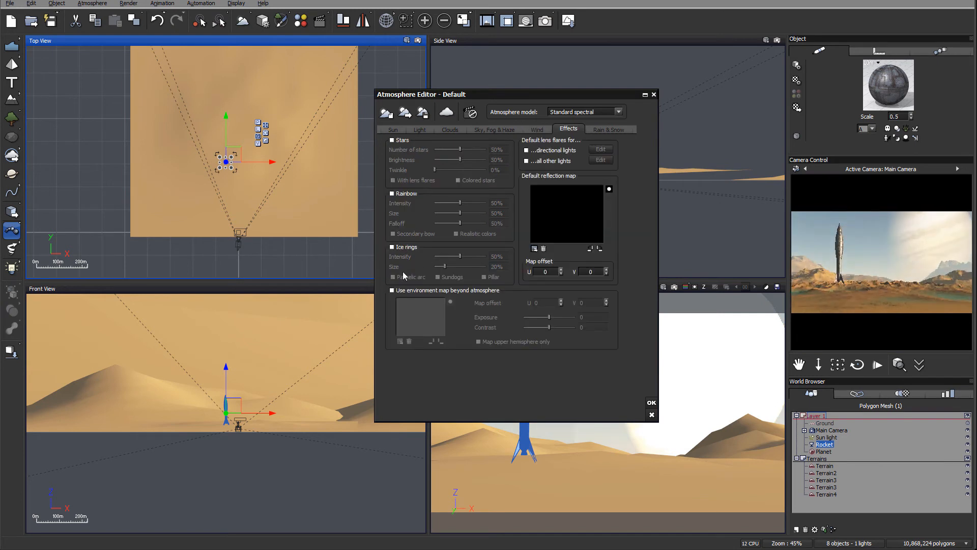
{"action": "left_click", "coordinate": [652, 414]}
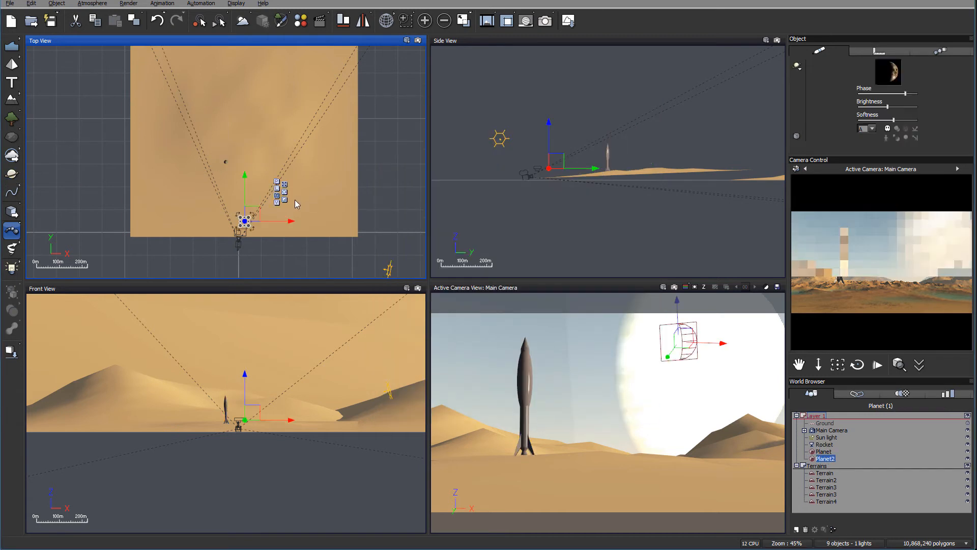
Step: Add a second planet, enlarge it greatly, and move it towards negative X and positive Y so it spans the sky around the rocket
{"action": "left_click_drag", "start_coordinate": [335, 179], "coordinate": [382, 158]}
{"action": "left_click_drag", "start_coordinate": [272, 197], "coordinate": [236, 193]}
Step: Give the second planet the multicoloured nebula bitmap as custom image, set its phase midway, and raise brightness and softness to high values
{"action": "left_click", "coordinate": [797, 67]}
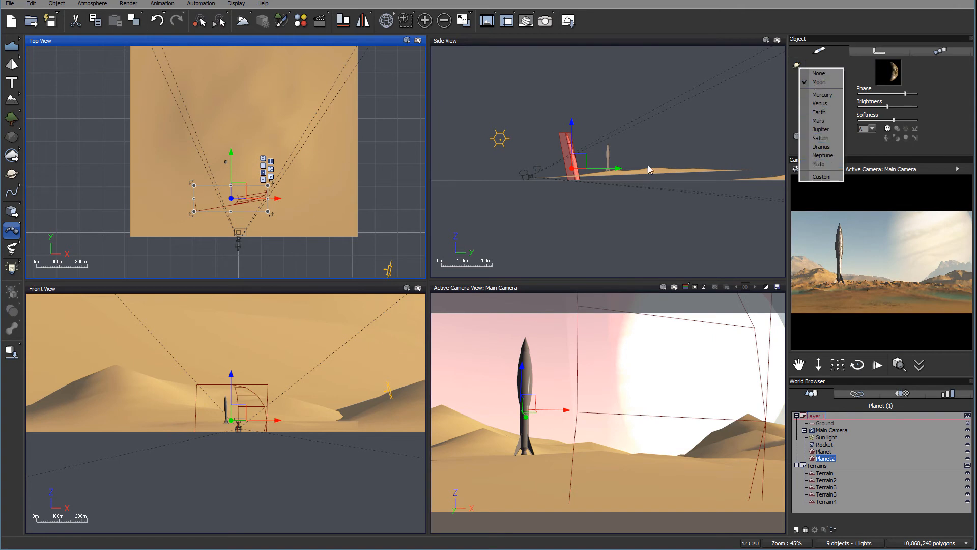
{"action": "left_click", "coordinate": [819, 176]}
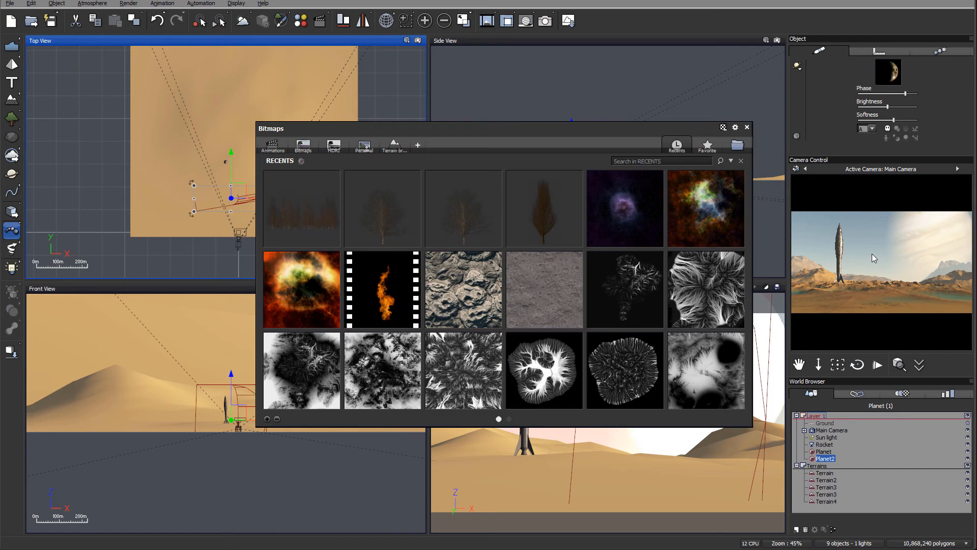
{"action": "double_click", "coordinate": [701, 204]}
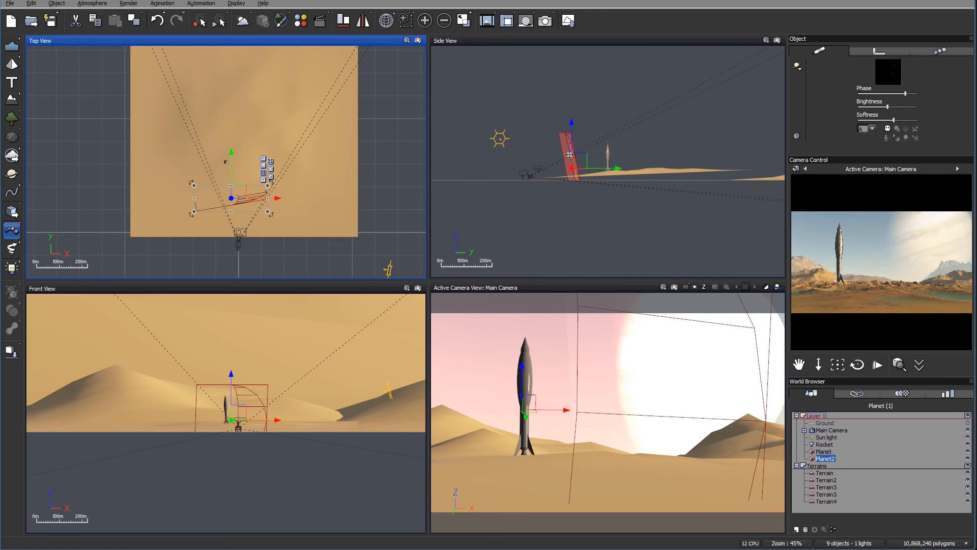
{"action": "left_click", "coordinate": [887, 93]}
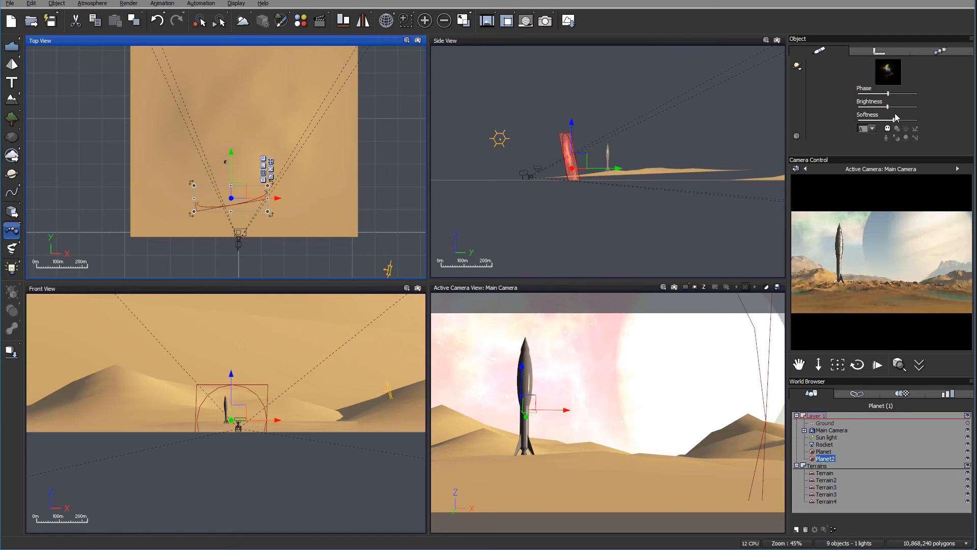
{"action": "left_click_drag", "start_coordinate": [887, 106], "coordinate": [904, 105]}
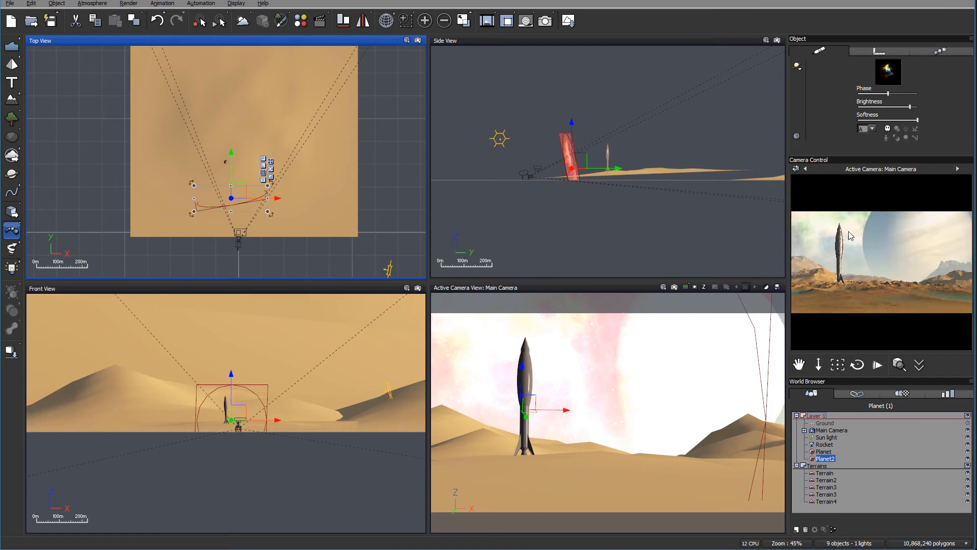
Step: Shrink and raise the nebula planet, and tilt it in the side view so its top leans towards the camera
{"action": "scroll", "coordinate": [565, 163], "scroll_direction": "up", "scroll_amount": 4}
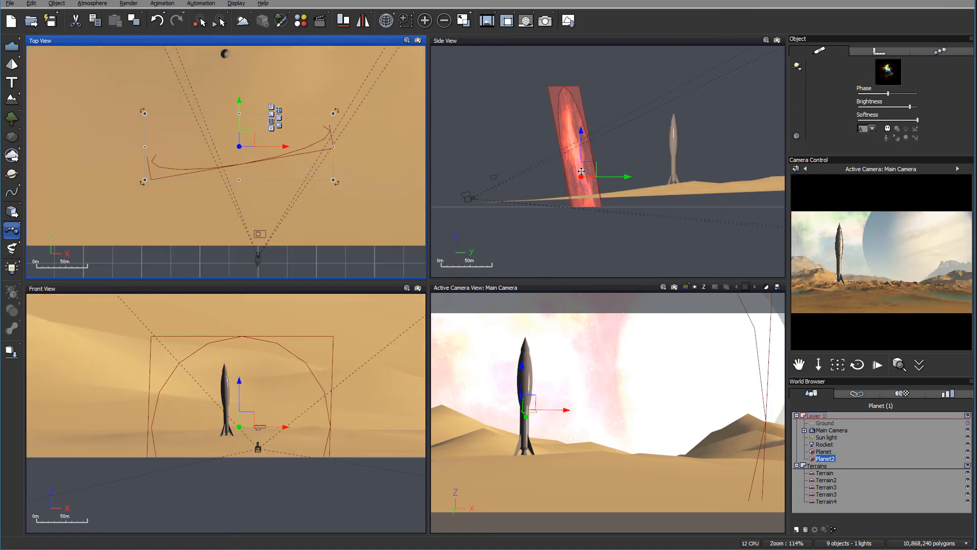
{"action": "left_click", "coordinate": [604, 199]}
{"action": "left_click_drag", "start_coordinate": [615, 266], "coordinate": [590, 204]}
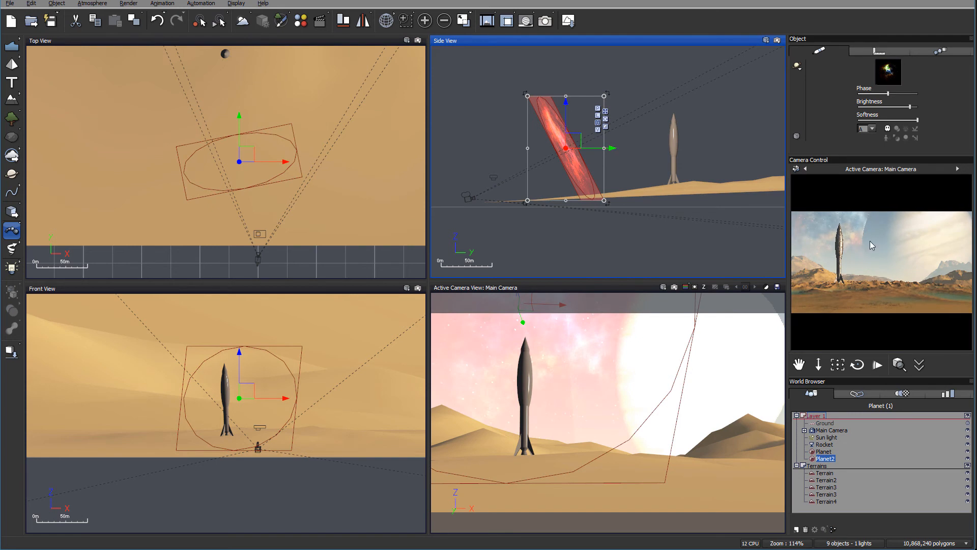
Step: Move the rocket far back along positive Y, raise it above the distant dunes, and shift it slightly towards negative X
{"action": "left_click", "coordinate": [825, 444]}
{"action": "scroll", "coordinate": [304, 196], "scroll_direction": "down", "scroll_amount": 4}
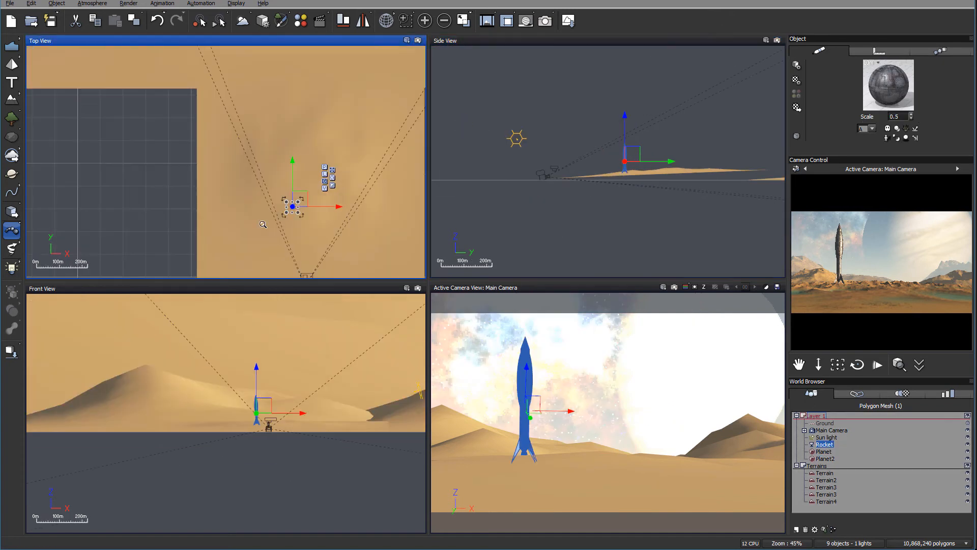
{"action": "left_click_drag", "start_coordinate": [303, 195], "coordinate": [306, 43]}
{"action": "right_click_drag", "start_coordinate": [697, 168], "coordinate": [620, 233]}
{"action": "scroll", "coordinate": [715, 224], "scroll_direction": "up", "scroll_amount": 4}
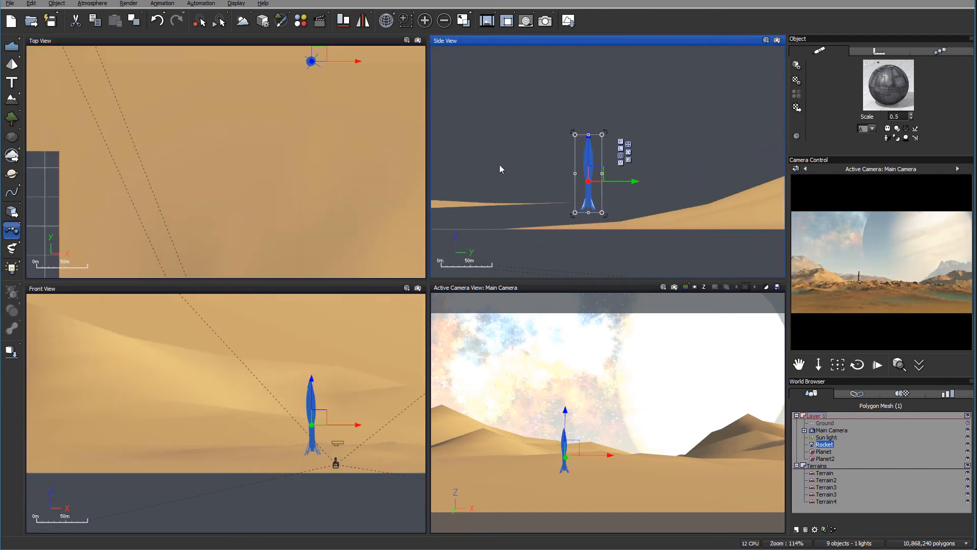
{"action": "left_click_drag", "start_coordinate": [592, 172], "coordinate": [711, 139]}
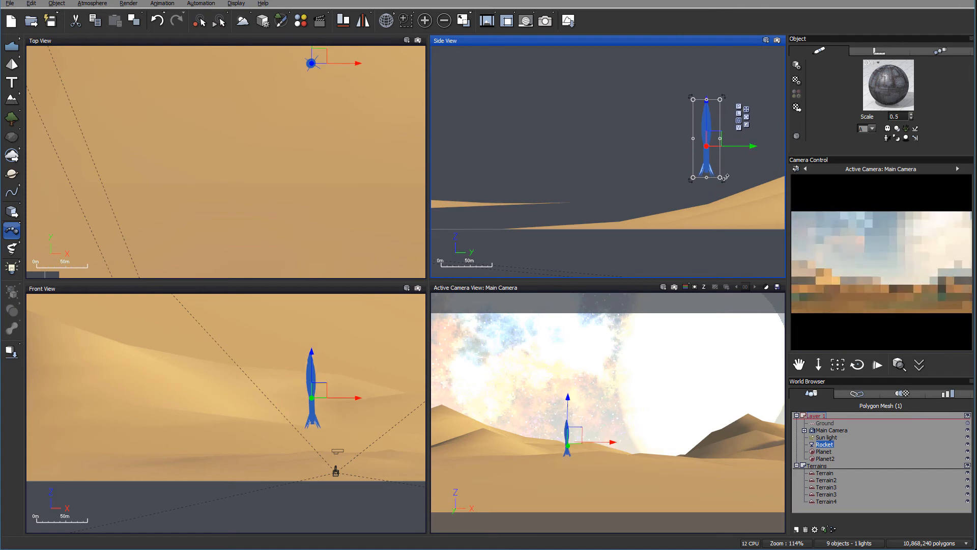
{"action": "right_click_drag", "start_coordinate": [312, 144], "coordinate": [363, 234]}
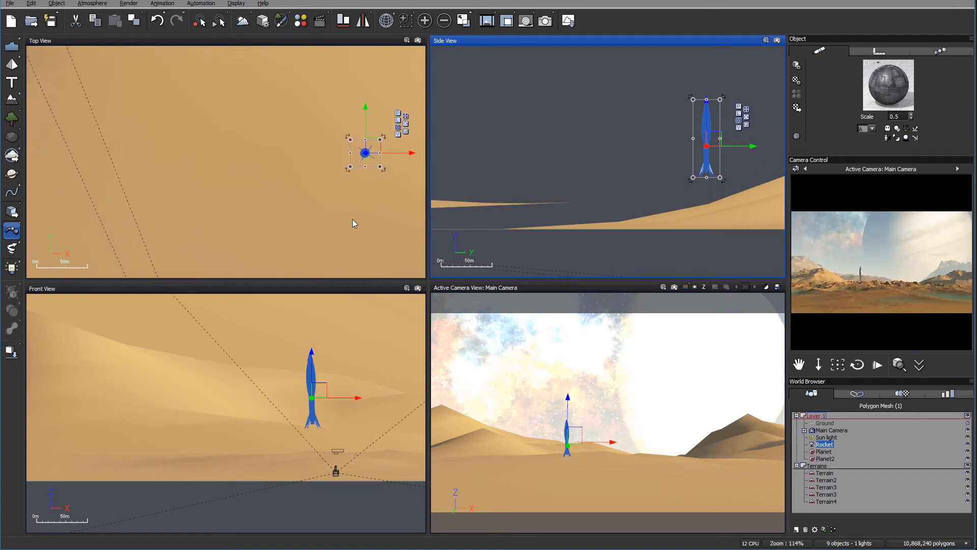
{"action": "left_click_drag", "start_coordinate": [371, 144], "coordinate": [310, 118]}
{"action": "left_click", "coordinate": [656, 98]}
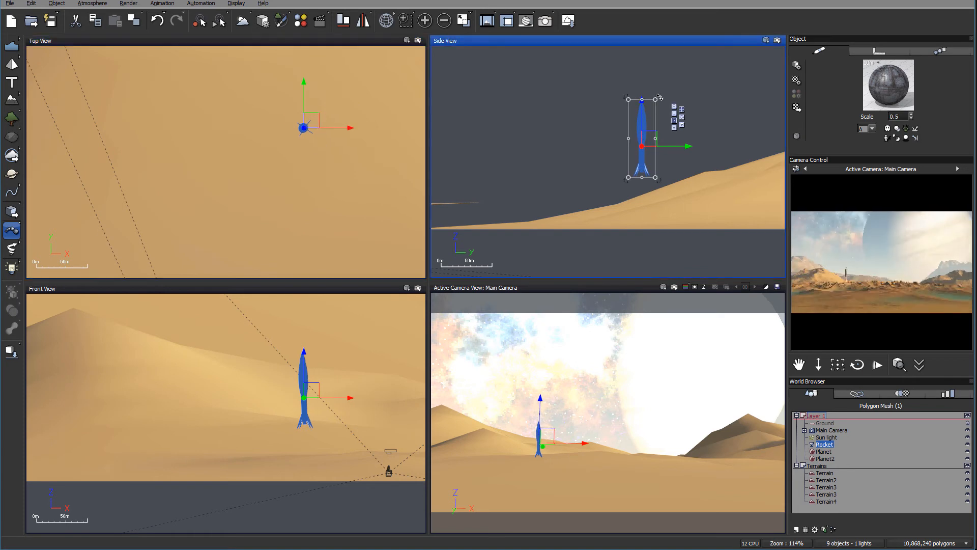
Step: Enlarge the rocket to about one and a half times its size and set its height so it stands on the distant terrain
{"action": "left_click_drag", "start_coordinate": [656, 98], "coordinate": [681, 158]}
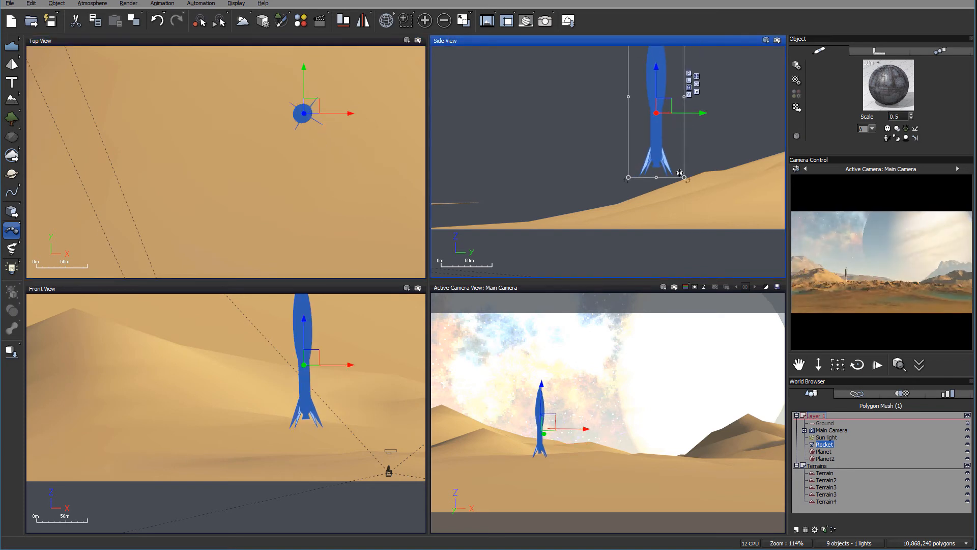
{"action": "key", "text": "ctrl+z"}
{"action": "left_click_drag", "start_coordinate": [619, 120], "coordinate": [614, 162]}
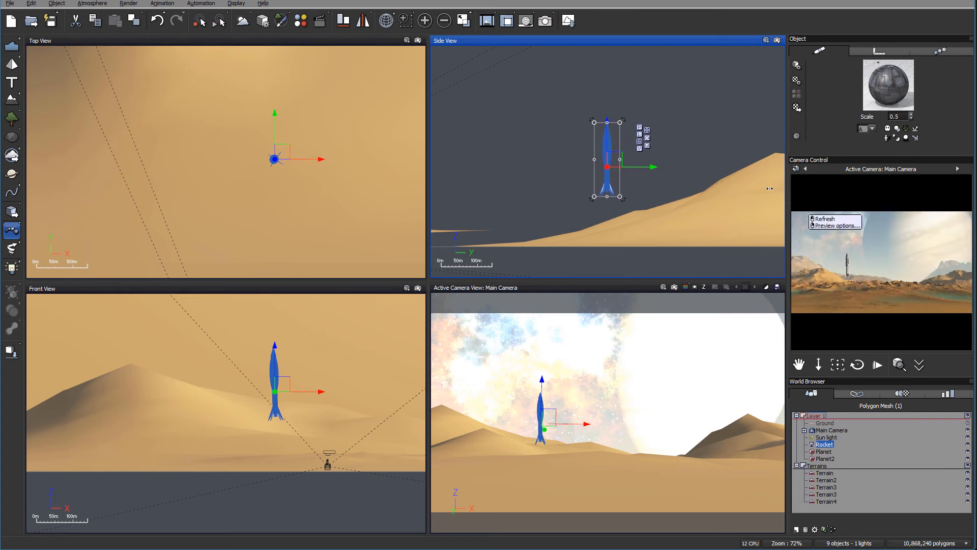
{"action": "scroll", "coordinate": [606, 197], "scroll_direction": "up", "scroll_amount": 2}
{"action": "left_click_drag", "start_coordinate": [615, 140], "coordinate": [618, 155]}
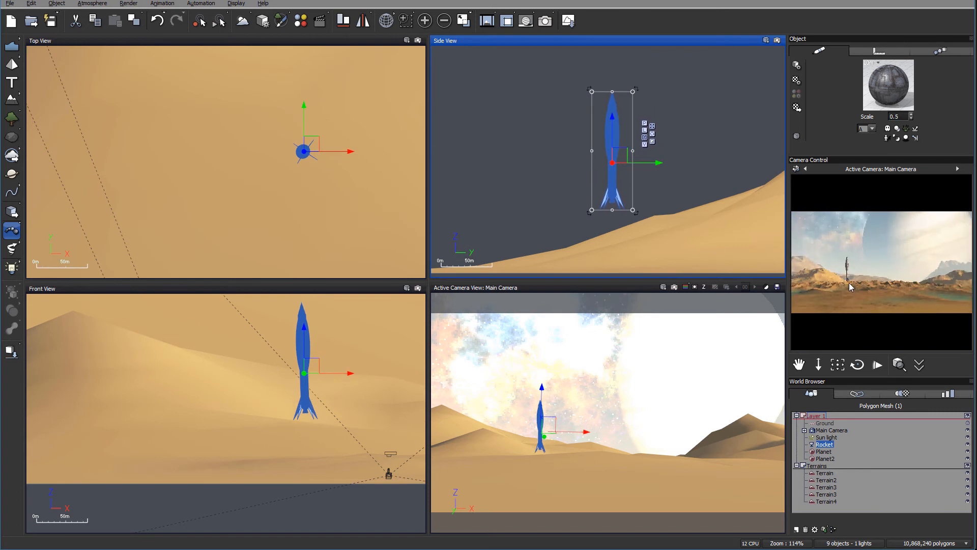
Step: Render the scene from the main camera, accept the post render options unchanged, and close the render display
{"action": "left_click", "coordinate": [544, 21]}
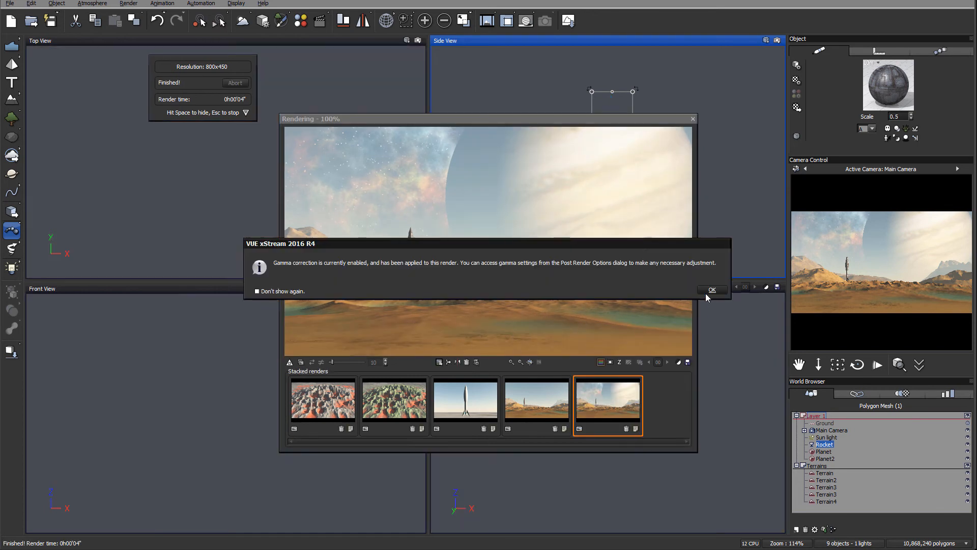
{"action": "left_click", "coordinate": [707, 290]}
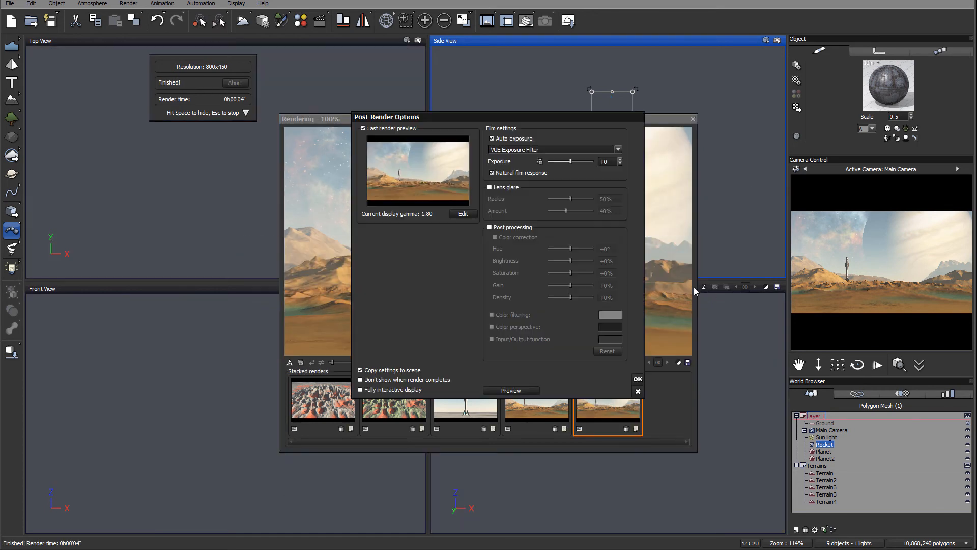
{"action": "left_click", "coordinate": [637, 380]}
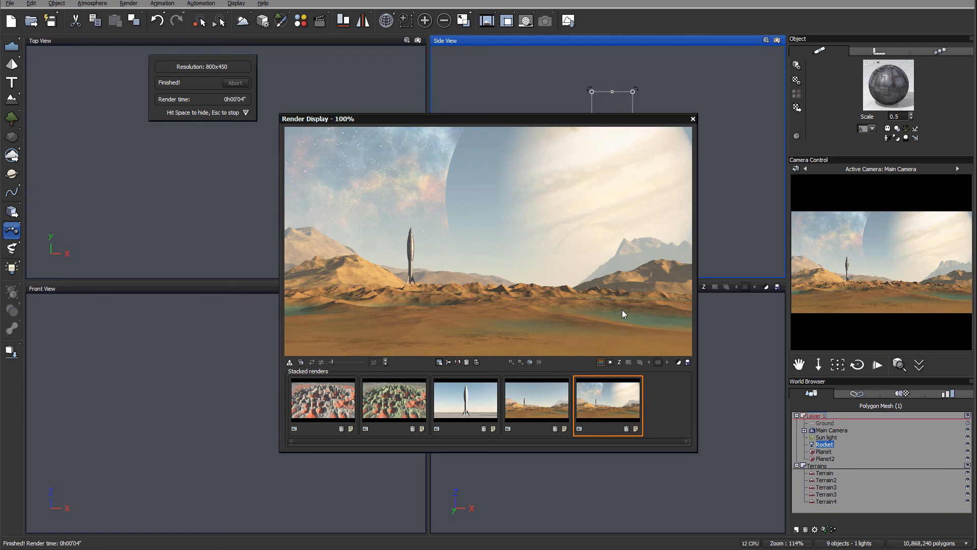
{"action": "left_click", "coordinate": [693, 119]}
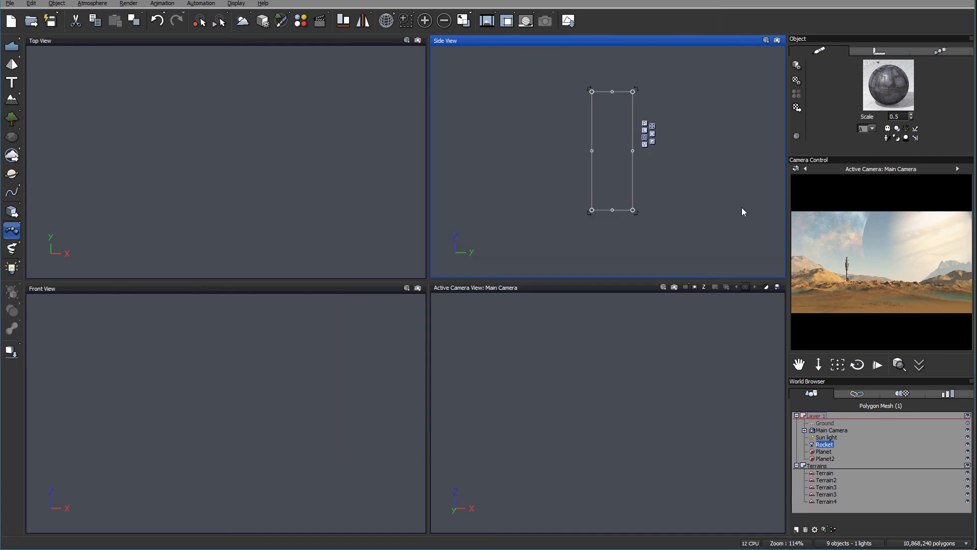
Step: Enlarge the Jupiter planet, stand it upright, shift it towards positive X, and lower it so it partly sinks below the horizon
{"action": "left_click", "coordinate": [825, 458]}
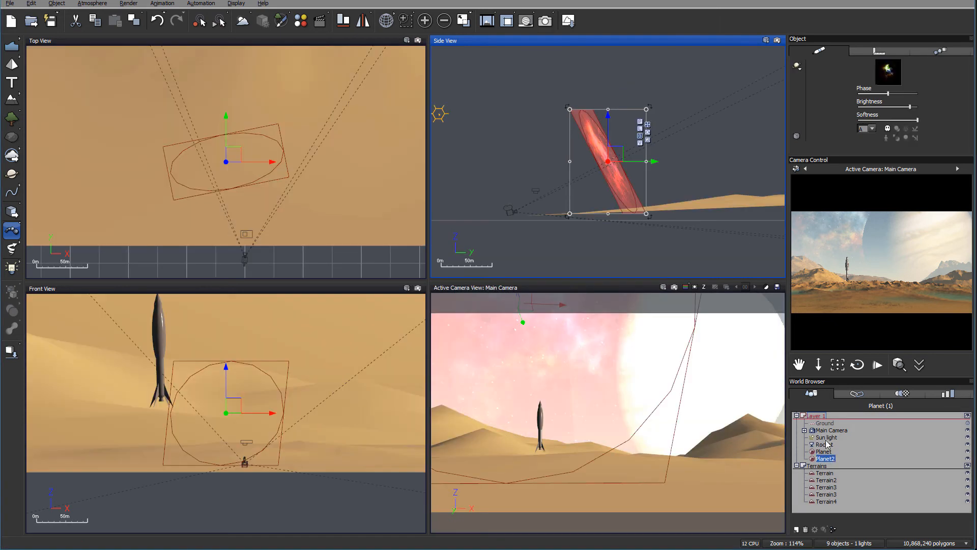
{"action": "left_click", "coordinate": [824, 451]}
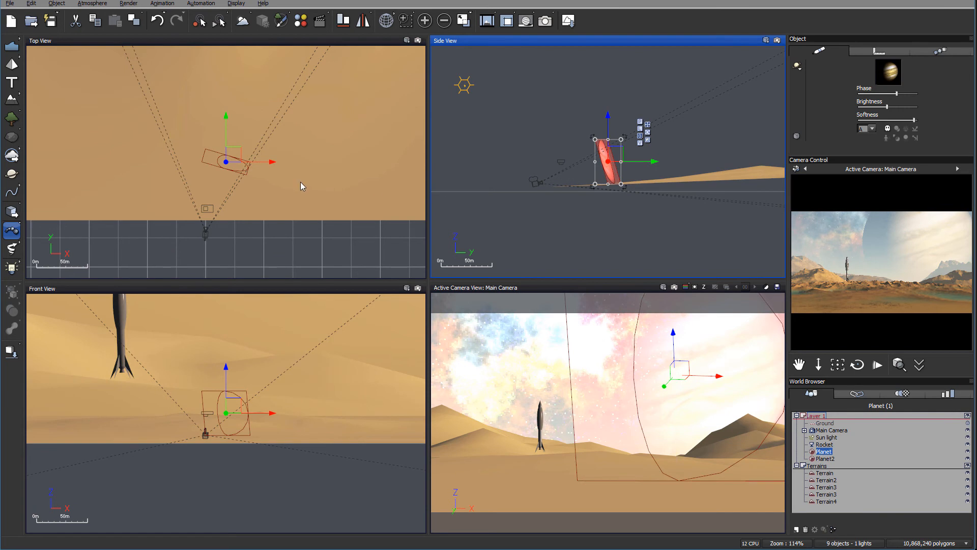
{"action": "left_click_drag", "start_coordinate": [236, 153], "coordinate": [253, 154]}
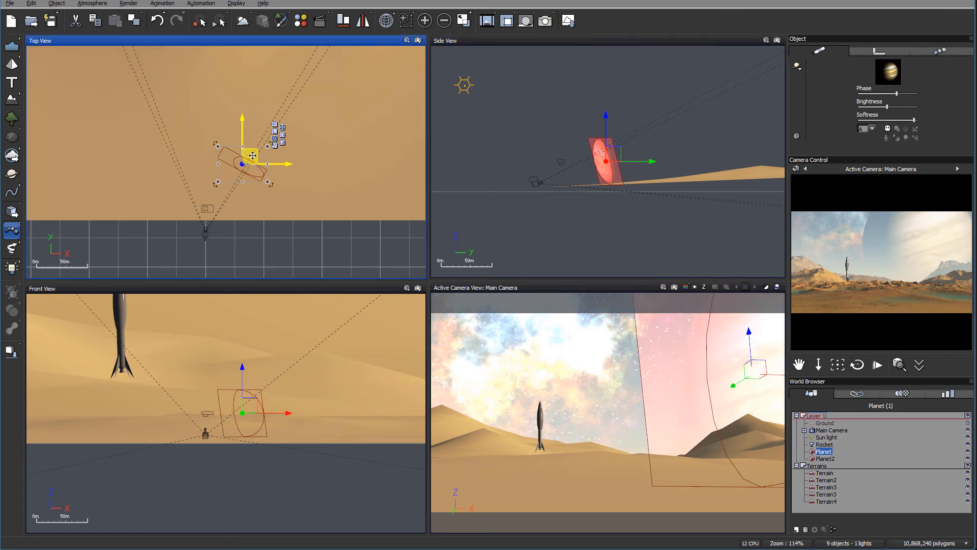
{"action": "left_click", "coordinate": [624, 161]}
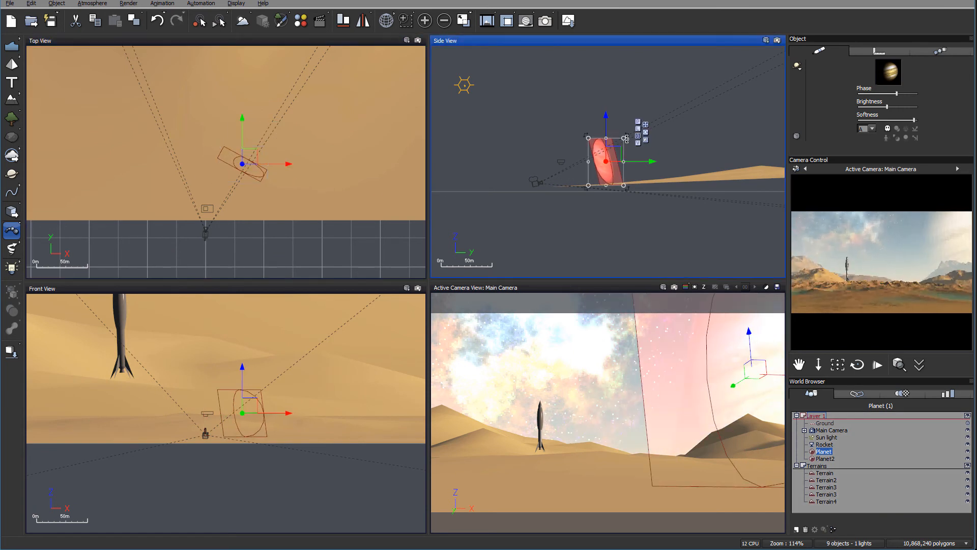
{"action": "left_click_drag", "start_coordinate": [624, 138], "coordinate": [658, 114]}
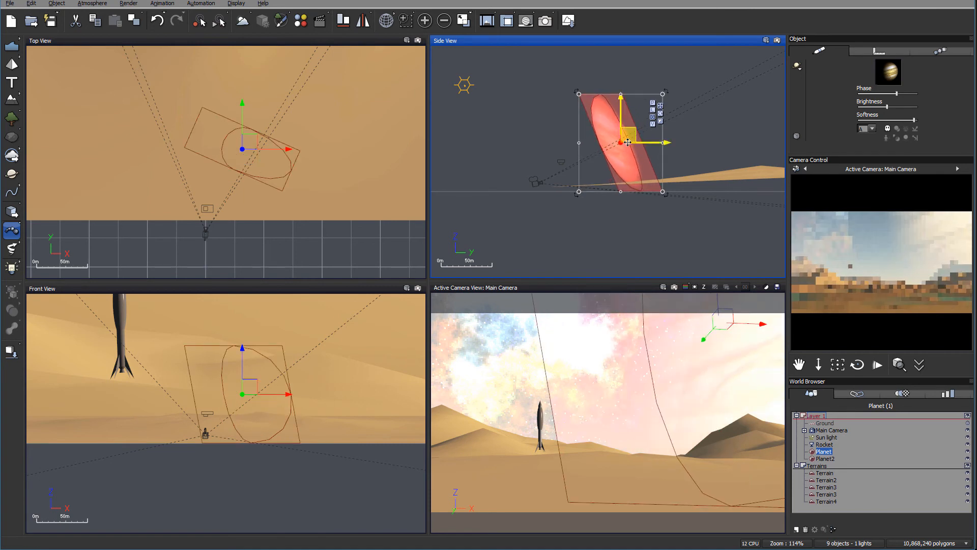
{"action": "key", "text": "ctrl+z"}
{"action": "left_click_drag", "start_coordinate": [628, 165], "coordinate": [631, 167]}
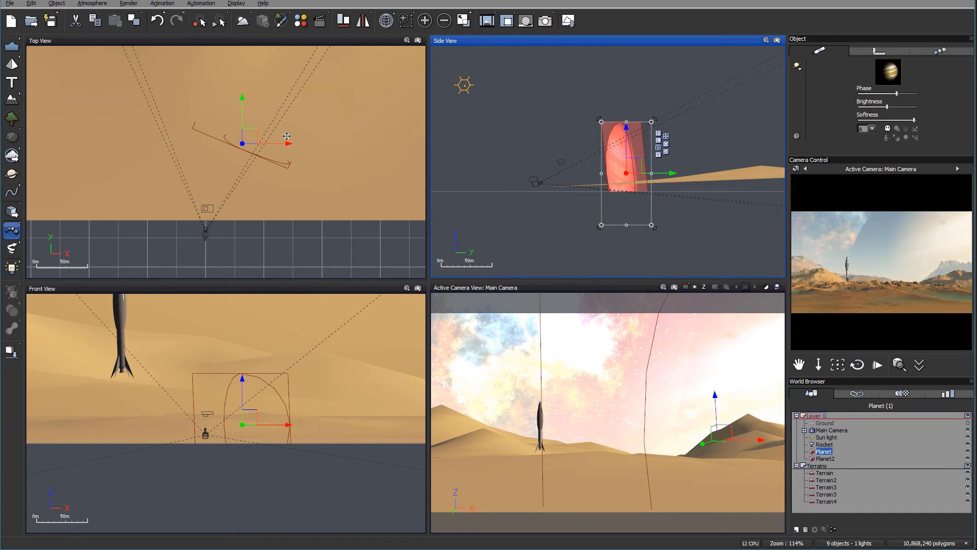
{"action": "left_click_drag", "start_coordinate": [247, 131], "coordinate": [249, 133]}
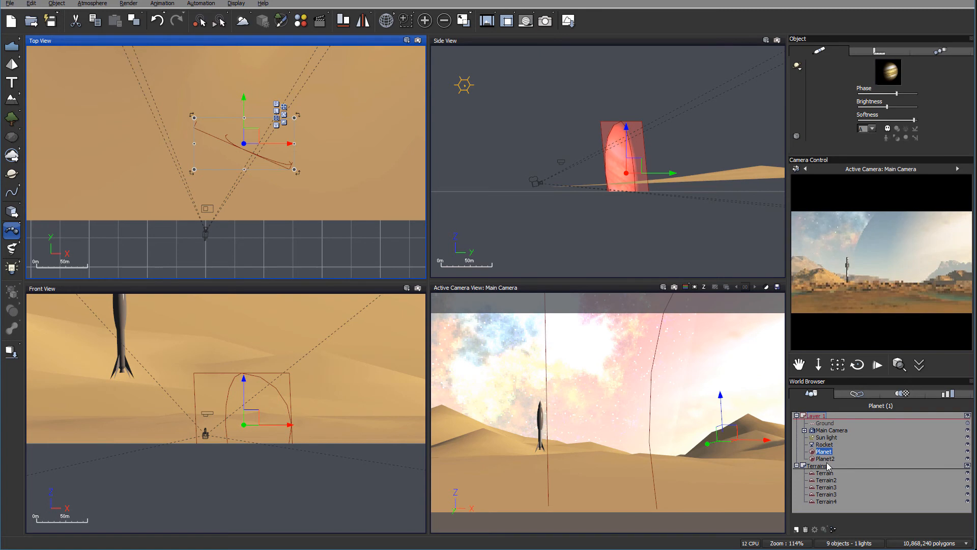
Step: Enable the shadow map for the sun light with ray-traced projected shadows and apply the light settings
{"action": "left_click", "coordinate": [827, 437]}
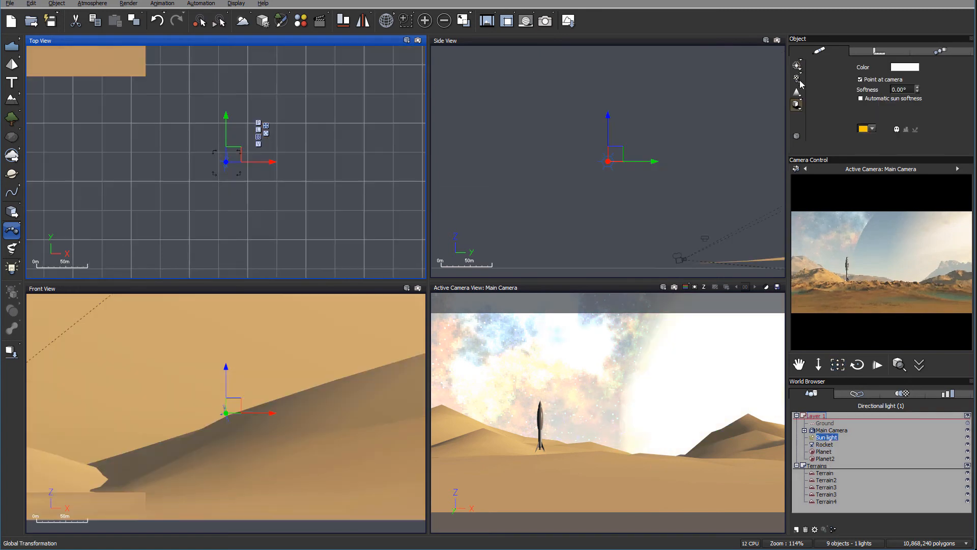
{"action": "left_click", "coordinate": [797, 105]}
{"action": "left_click", "coordinate": [832, 130]}
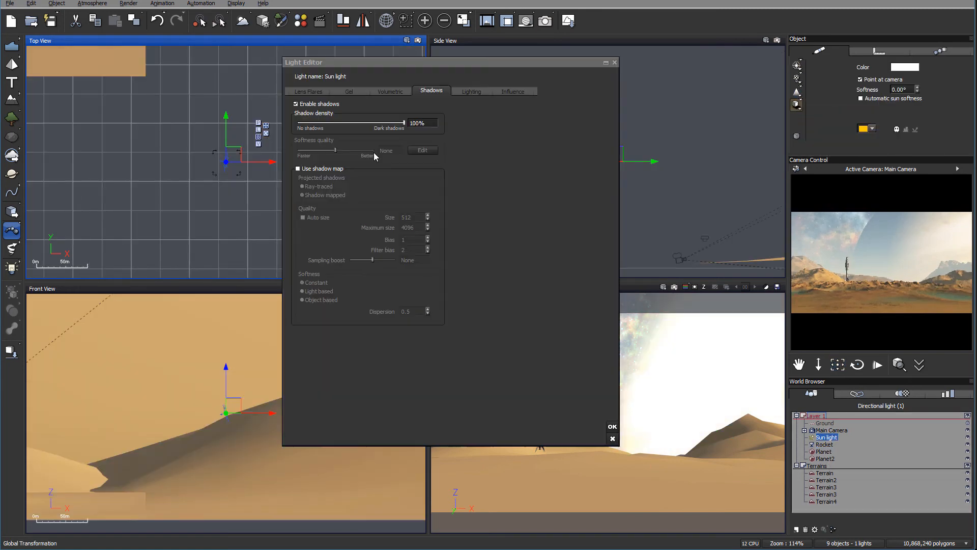
{"action": "left_click", "coordinate": [299, 169]}
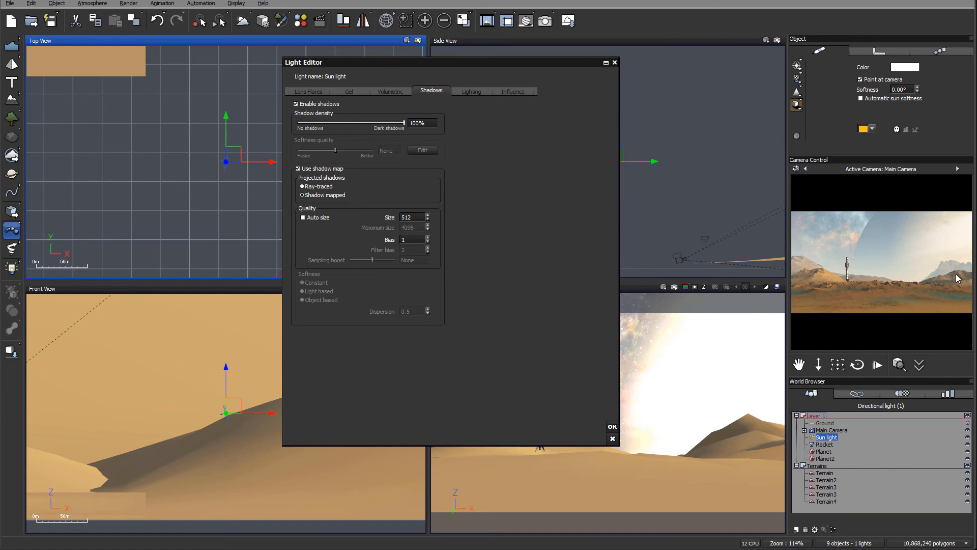
{"action": "left_click", "coordinate": [610, 428]}
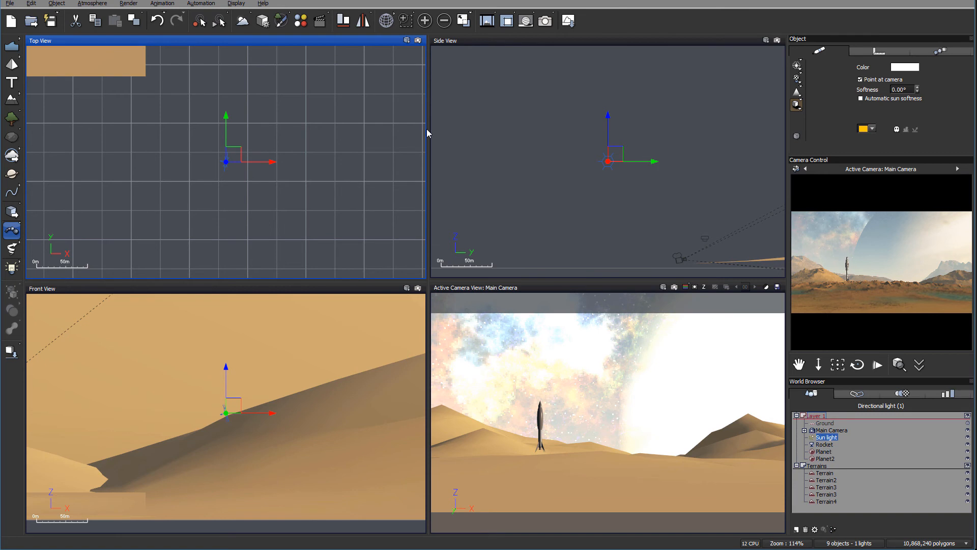
Step: Lower the sun light slightly in the side view and move it a little towards positive Y in the top view
{"action": "left_click_drag", "start_coordinate": [620, 155], "coordinate": [623, 174]}
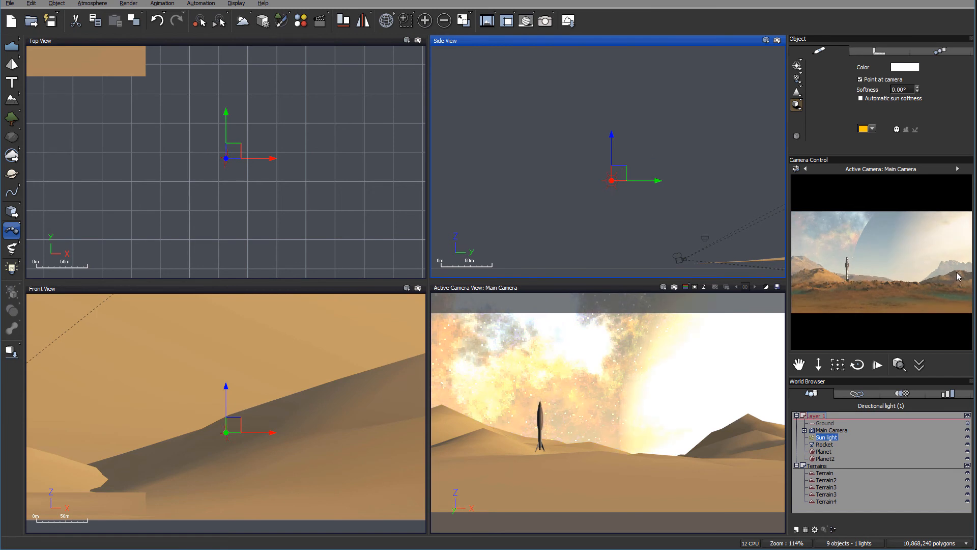
{"action": "right_click_drag", "start_coordinate": [260, 163], "coordinate": [349, 194]}
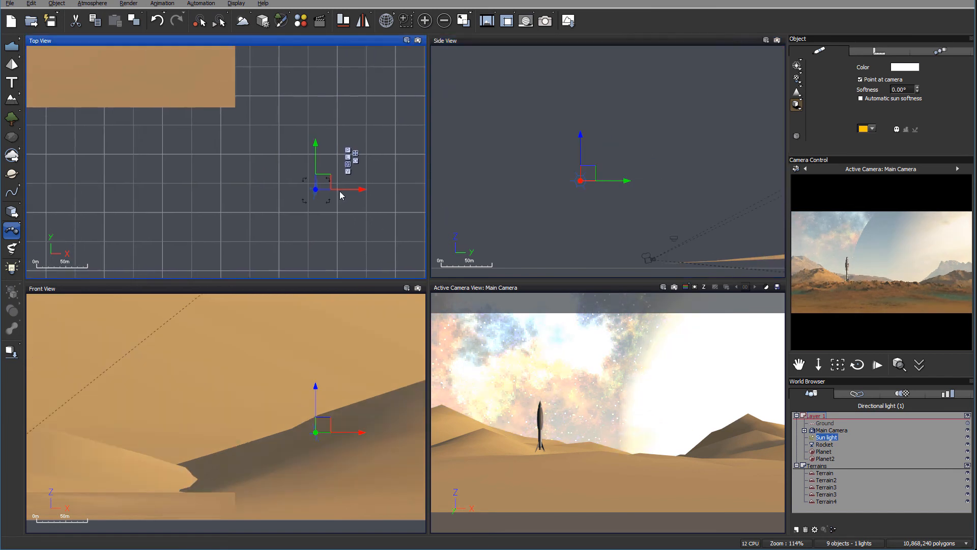
{"action": "left_click_drag", "start_coordinate": [327, 181], "coordinate": [329, 163]}
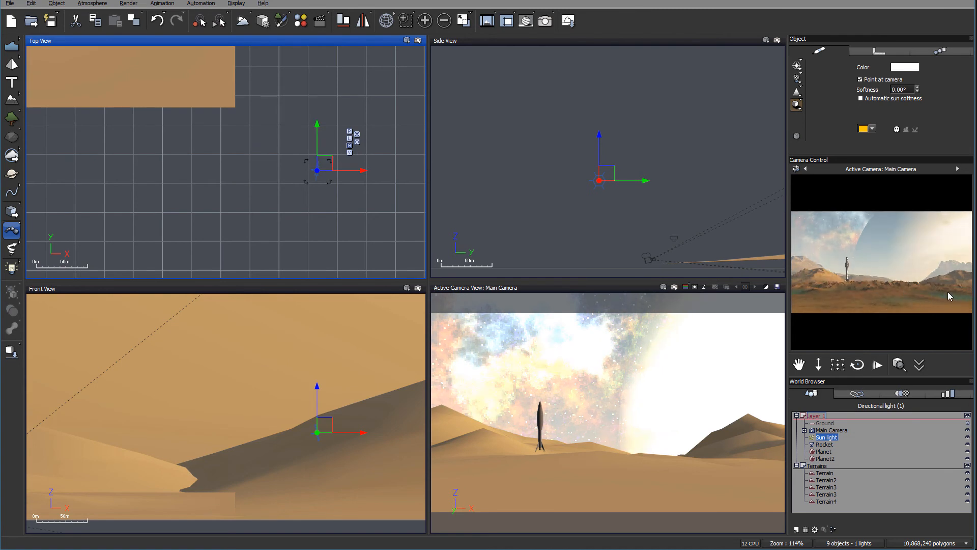
{"action": "scroll", "coordinate": [274, 138], "scroll_direction": "down", "scroll_amount": 5}
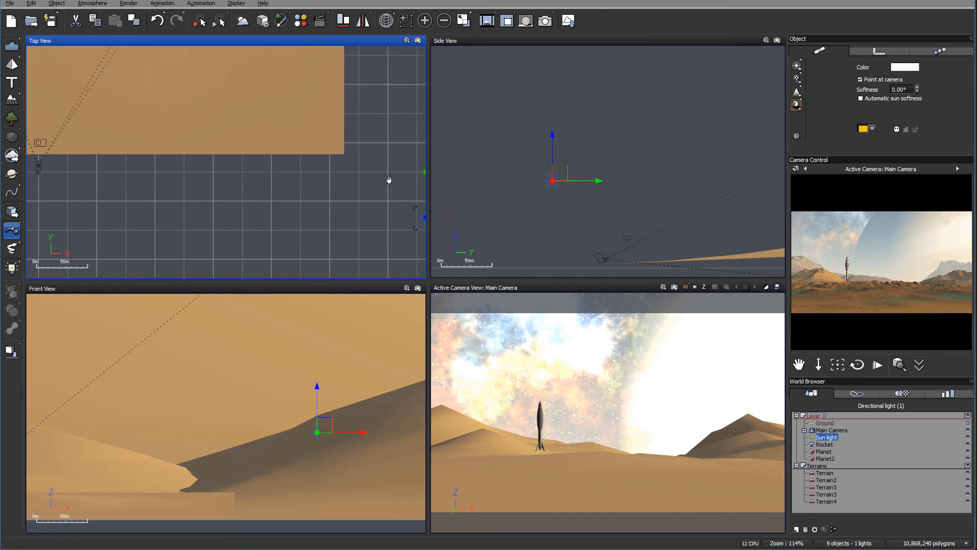
{"action": "right_click_drag", "start_coordinate": [292, 117], "coordinate": [343, 209]}
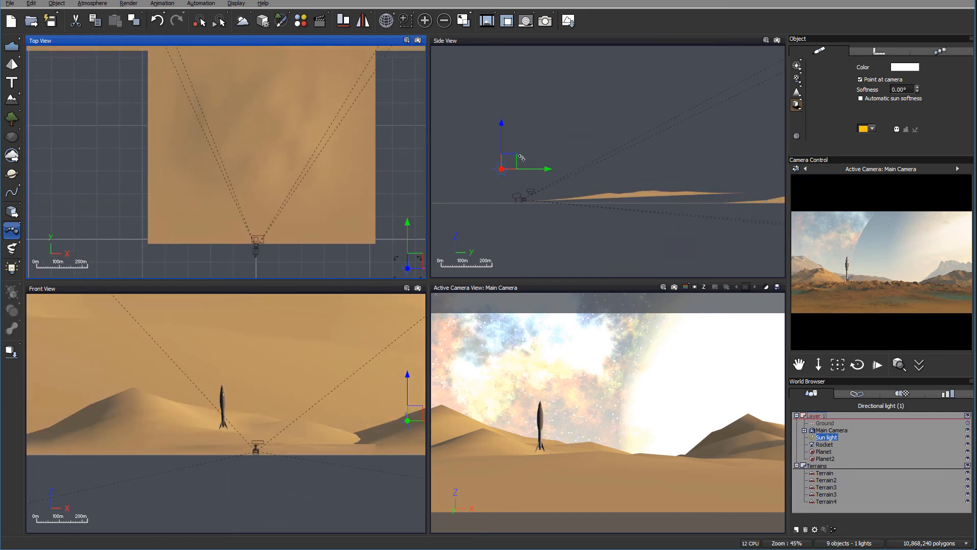
Step: In the Atmosphere Editor, set sky ground density to 31%, sky mean altitude to 2.236km, and aerial perspective to 10
{"action": "left_click", "coordinate": [92, 4]}
{"action": "left_click", "coordinate": [105, 70]}
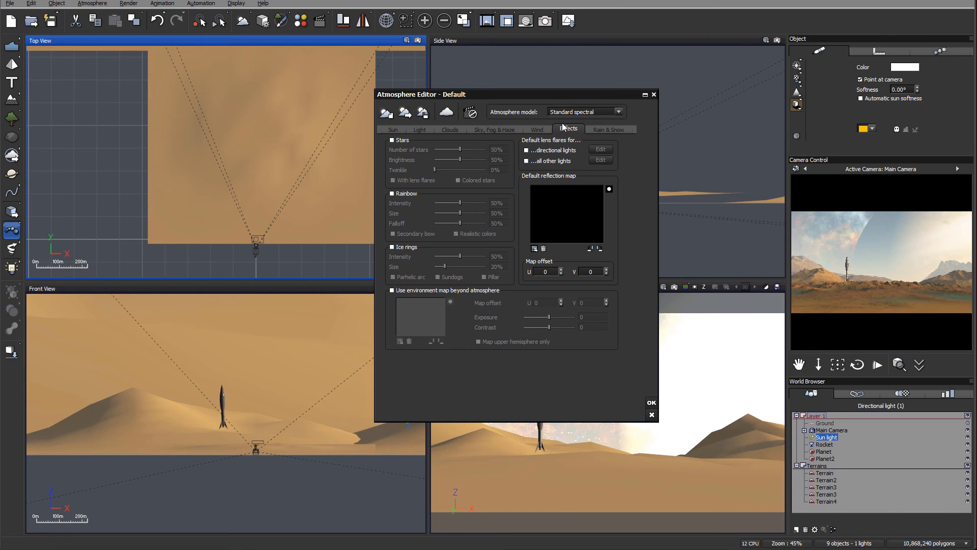
{"action": "left_click", "coordinate": [477, 130]}
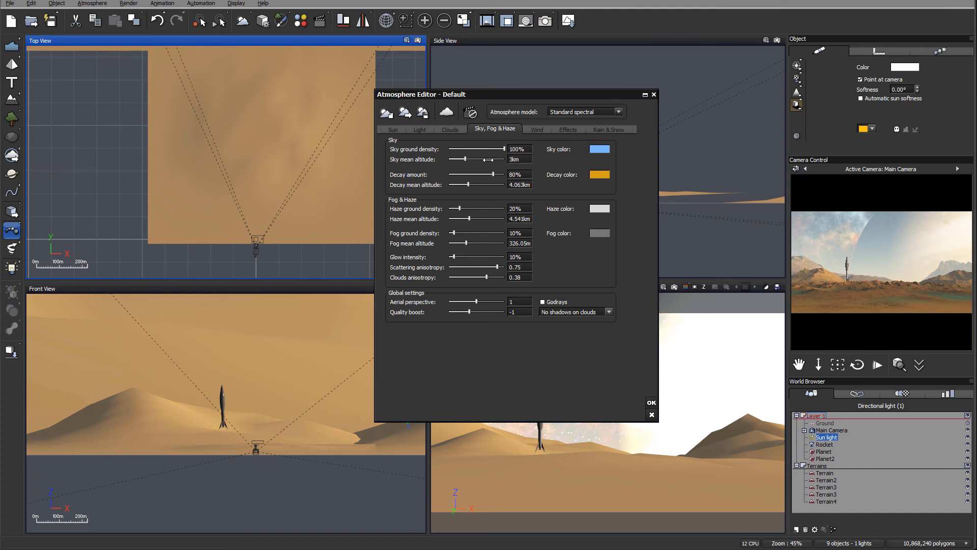
{"action": "left_click_drag", "start_coordinate": [490, 156], "coordinate": [463, 159]}
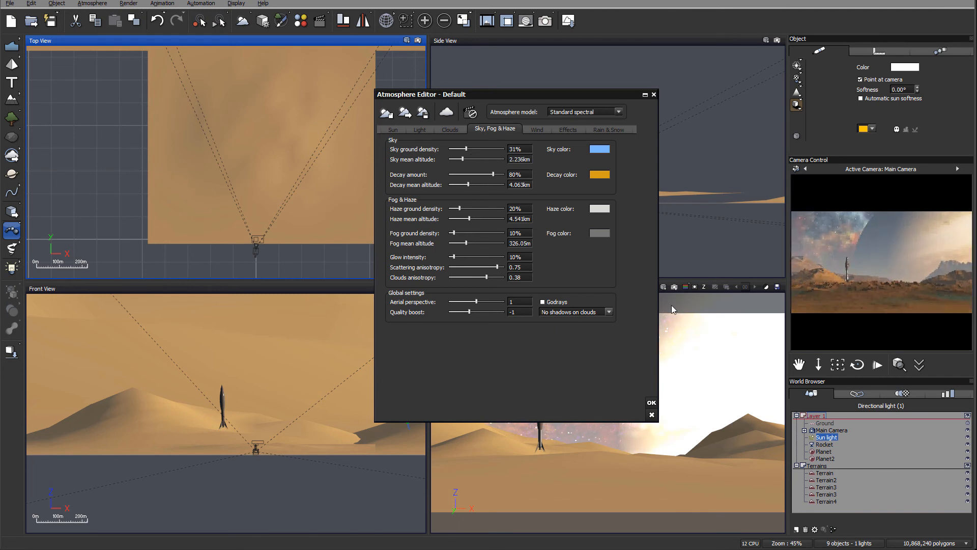
{"action": "left_click_drag", "start_coordinate": [476, 301], "coordinate": [506, 301]}
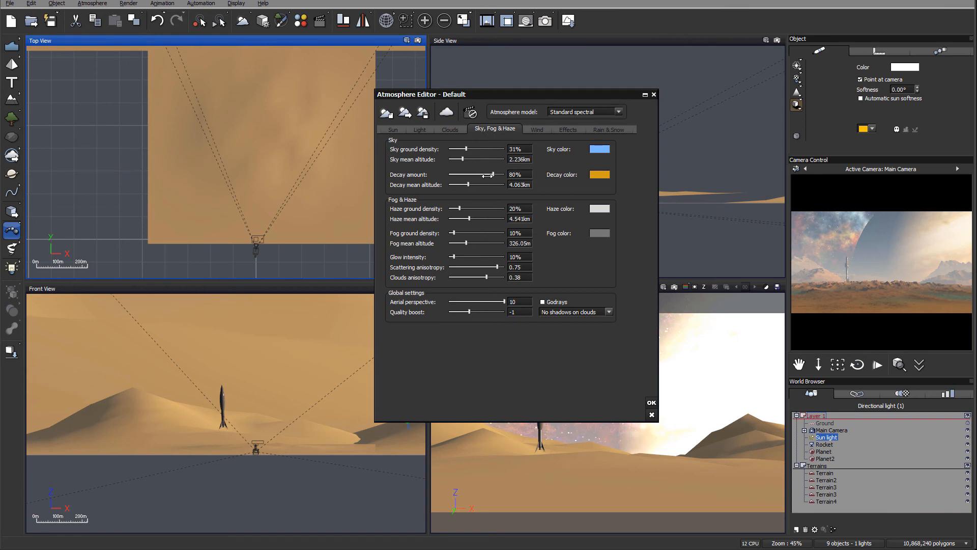
Step: Set the atmosphere's decay amount to 87%, decay mean altitude to 2.046km, and haze ground density to 84%
{"action": "left_click_drag", "start_coordinate": [475, 185], "coordinate": [486, 175]}
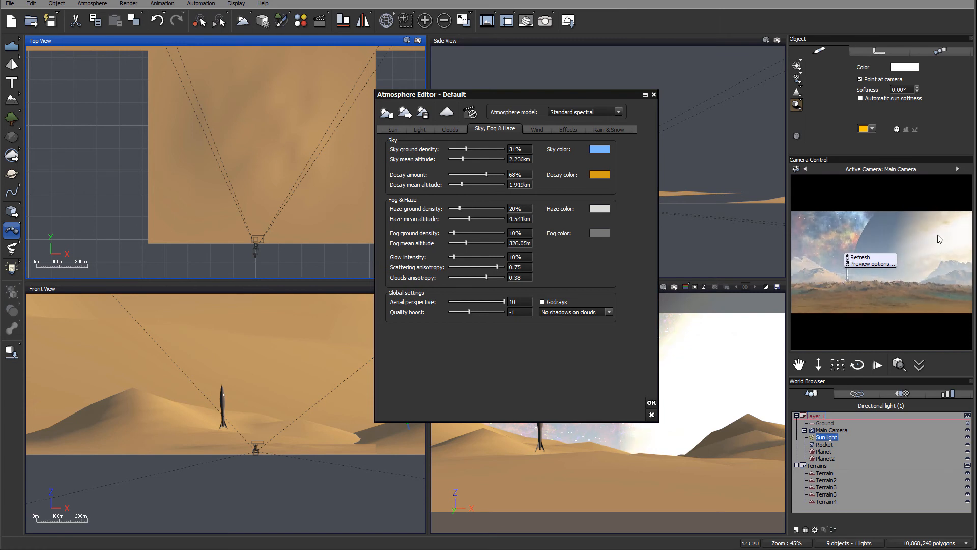
{"action": "mouse_move", "coordinate": [467, 185]}
{"action": "left_mouse_down"}
{"action": "mouse_move", "coordinate": [498, 175]}
{"action": "mouse_move", "coordinate": [478, 183]}
{"action": "left_mouse_up"}
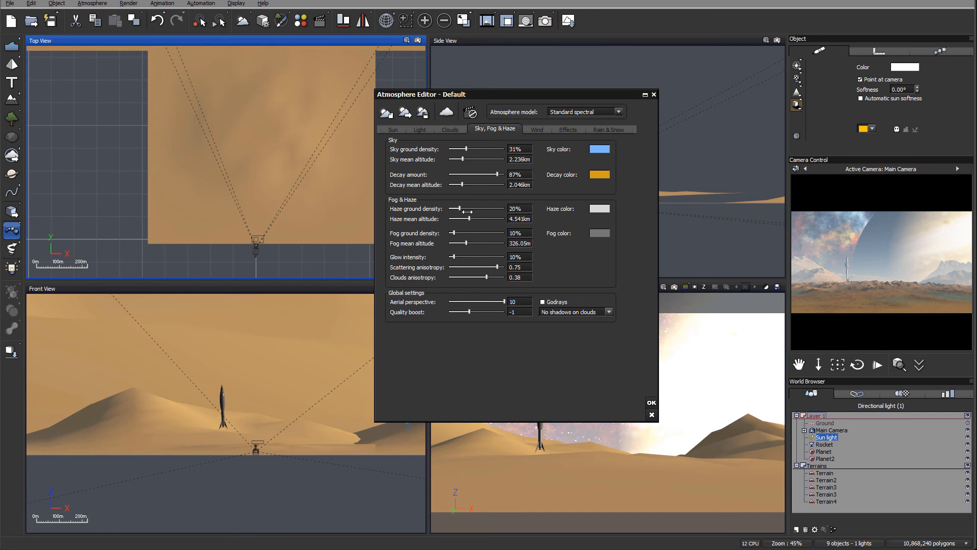
{"action": "left_click_drag", "start_coordinate": [460, 208], "coordinate": [495, 208]}
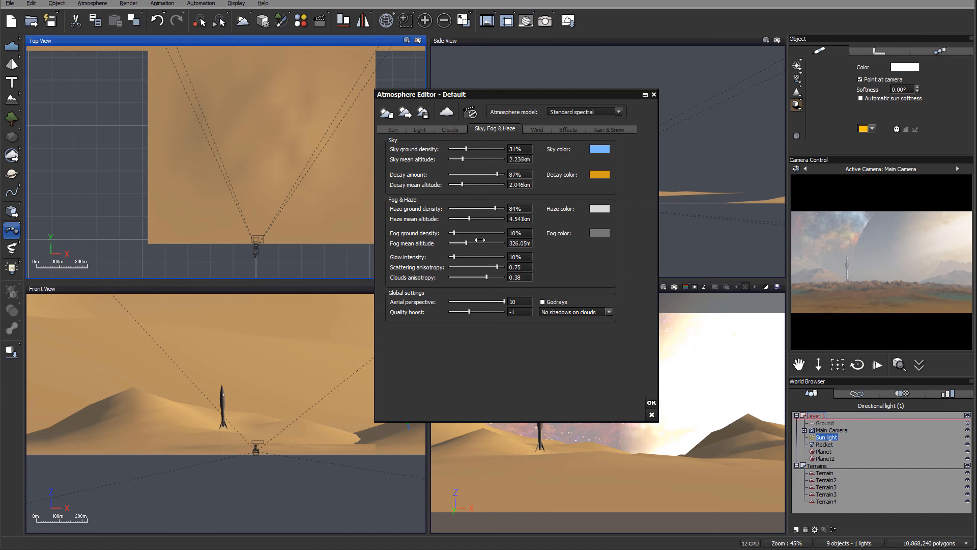
Step: Set haze mean altitude to 1.697km, haze ground density to 71%, fog ground density to 52%, and fog mean altitude to 156.21m
{"action": "left_click_drag", "start_coordinate": [490, 218], "coordinate": [481, 218]}
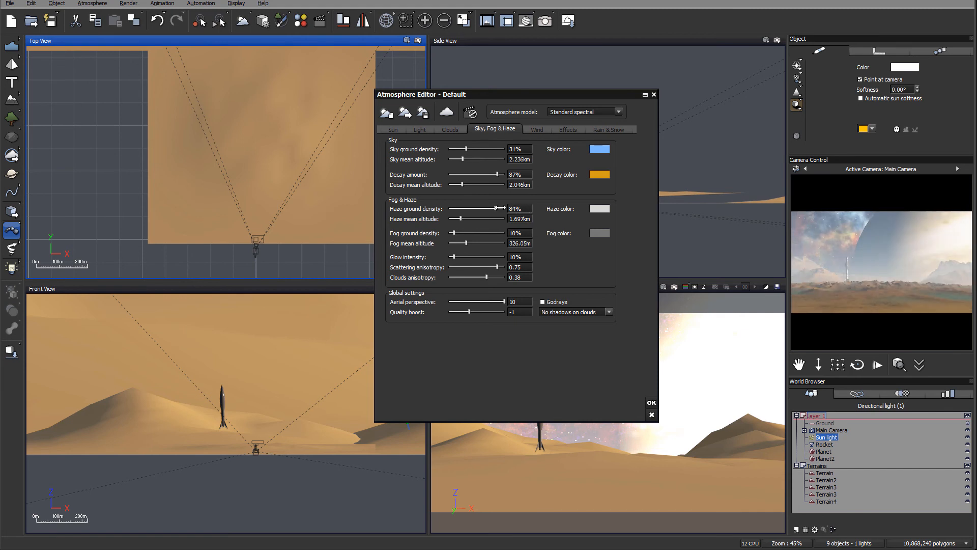
{"action": "left_click_drag", "start_coordinate": [491, 208], "coordinate": [477, 232]}
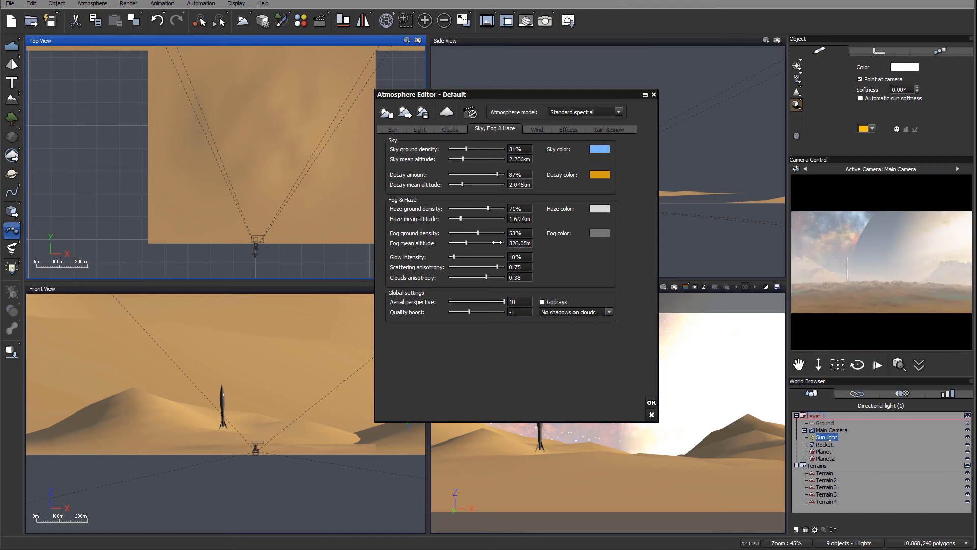
{"action": "left_click_drag", "start_coordinate": [491, 242], "coordinate": [486, 243]}
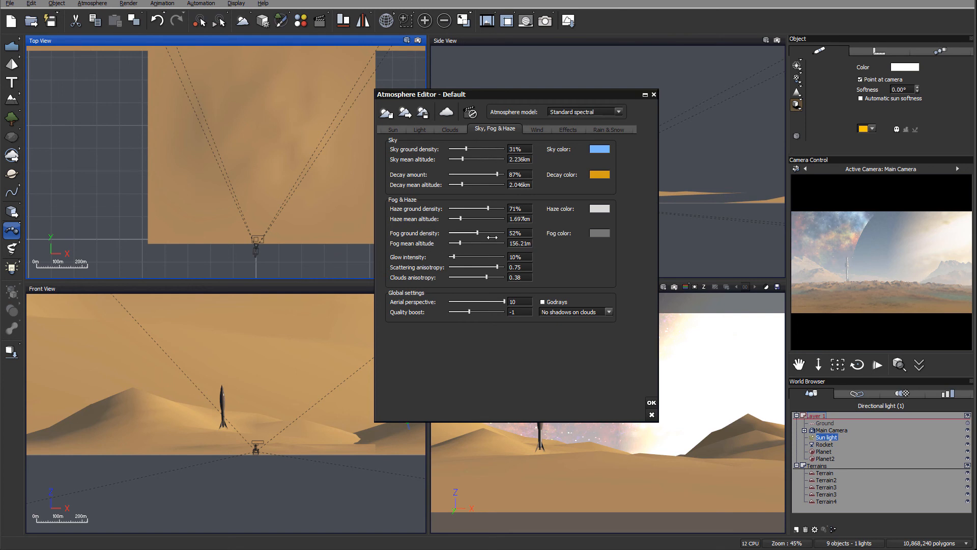
Step: Change the fog color to a muted brown with red 69, green 62, and blue 56
{"action": "right_click", "coordinate": [596, 233]}
{"action": "left_click", "coordinate": [611, 238]}
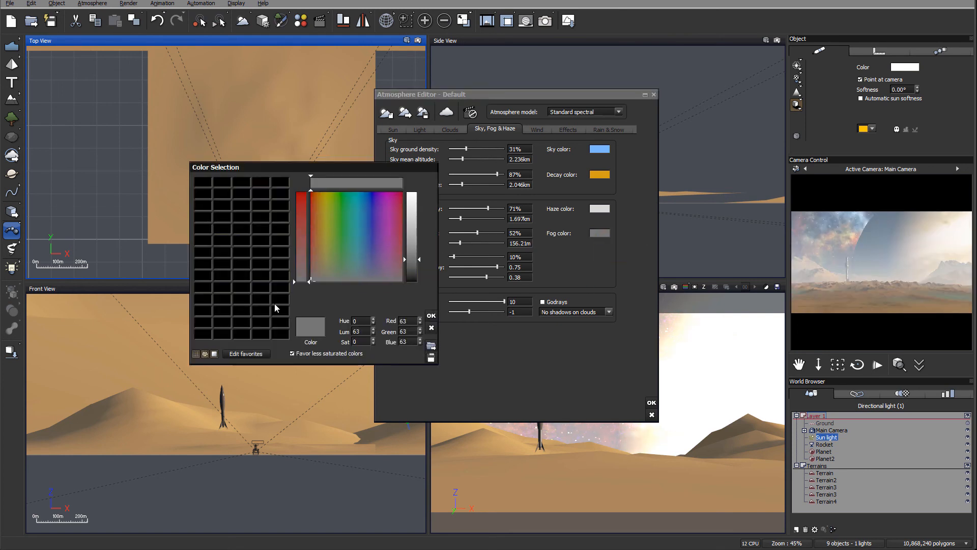
{"action": "left_click", "coordinate": [318, 273]}
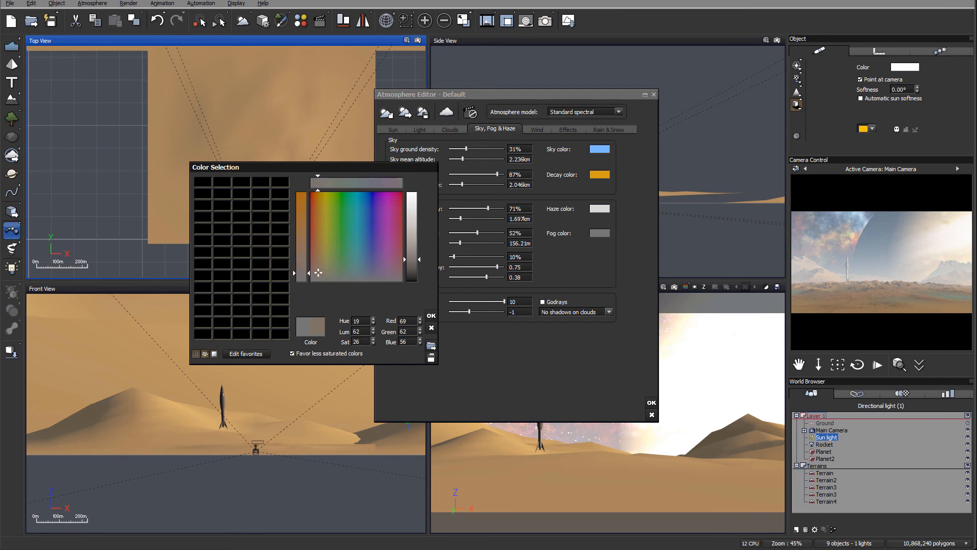
{"action": "left_click", "coordinate": [431, 315]}
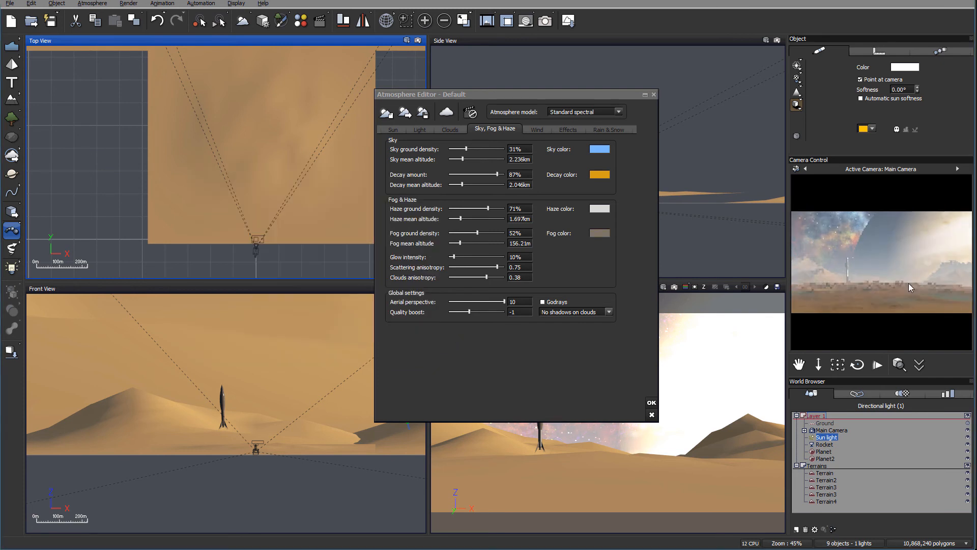
Step: Change the haze color to a pale warm beige
{"action": "right_click", "coordinate": [600, 210]}
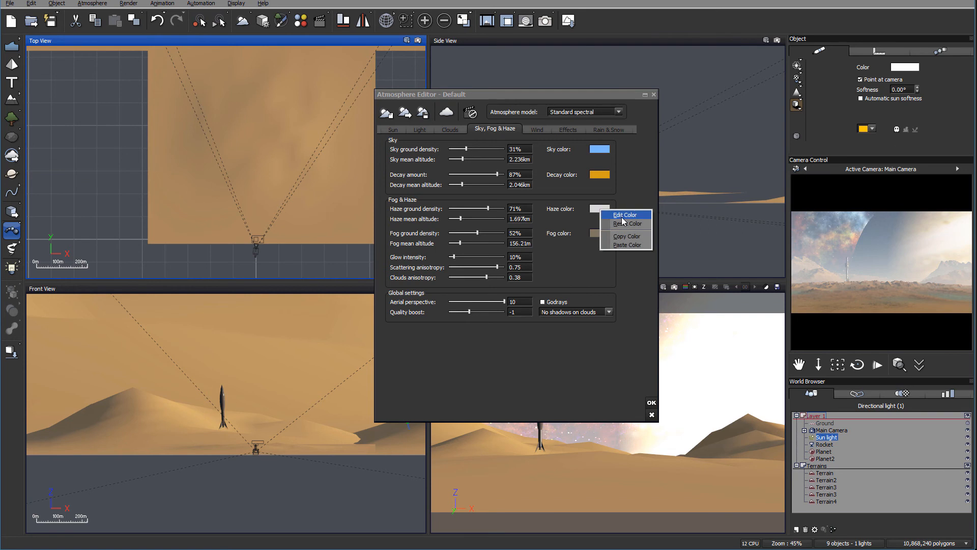
{"action": "left_click", "coordinate": [625, 215]}
{"action": "left_click_drag", "start_coordinate": [319, 277], "coordinate": [320, 264]}
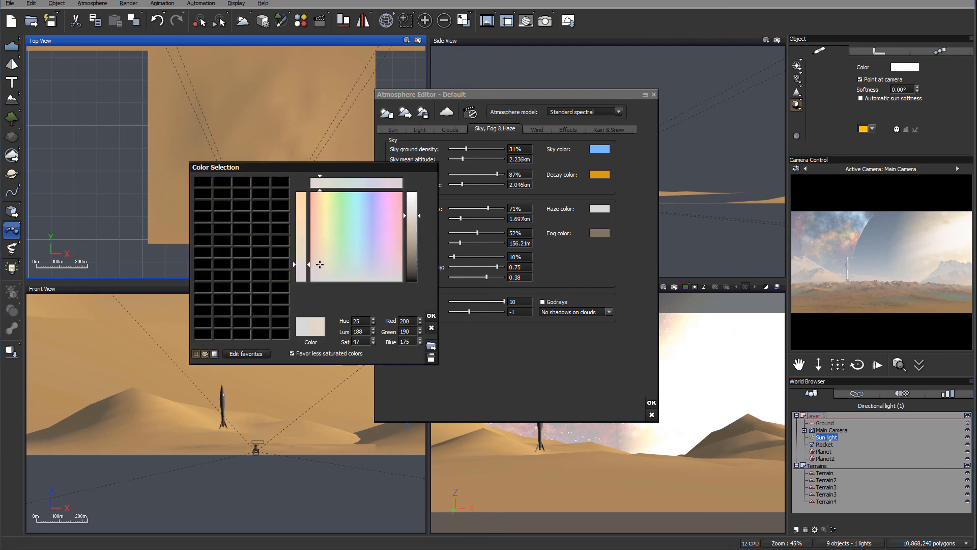
{"action": "left_click", "coordinate": [431, 315]}
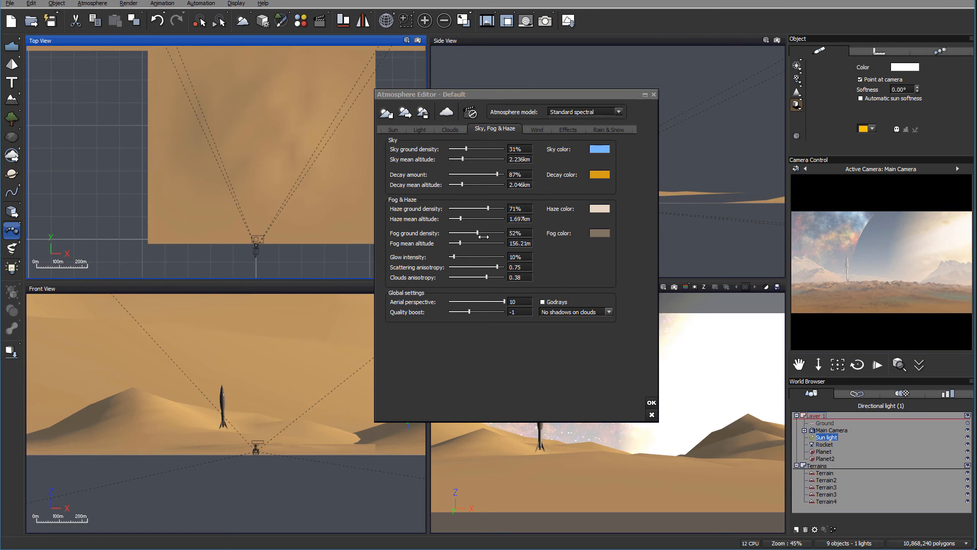
Step: Set fog ground density to 46%, haze ground density to 66%, aerial perspective to 5.31, scattering anisotropy to 0.86, and glow intensity to 6%
{"action": "left_click", "coordinate": [485, 233]}
{"action": "left_click_drag", "start_coordinate": [488, 209], "coordinate": [486, 208]}
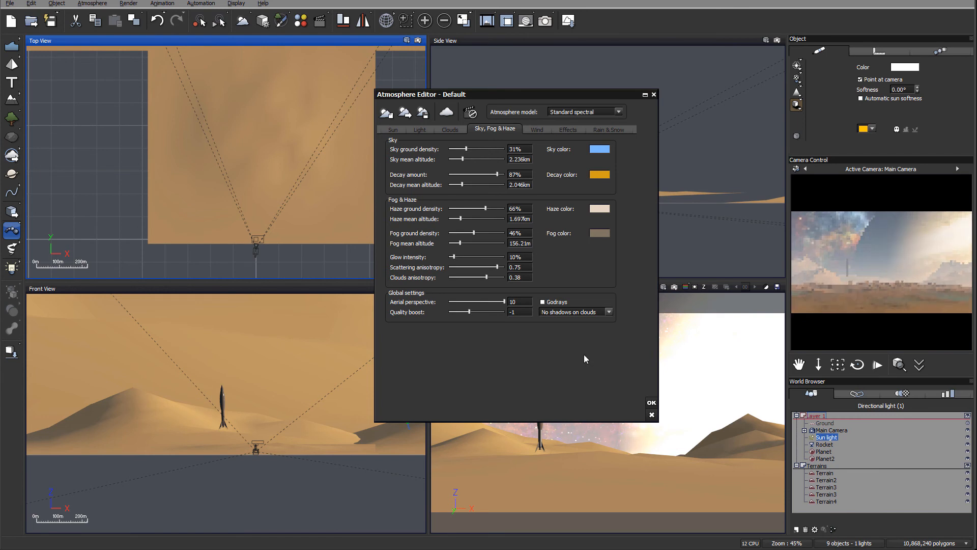
{"action": "left_click_drag", "start_coordinate": [503, 301], "coordinate": [495, 301]}
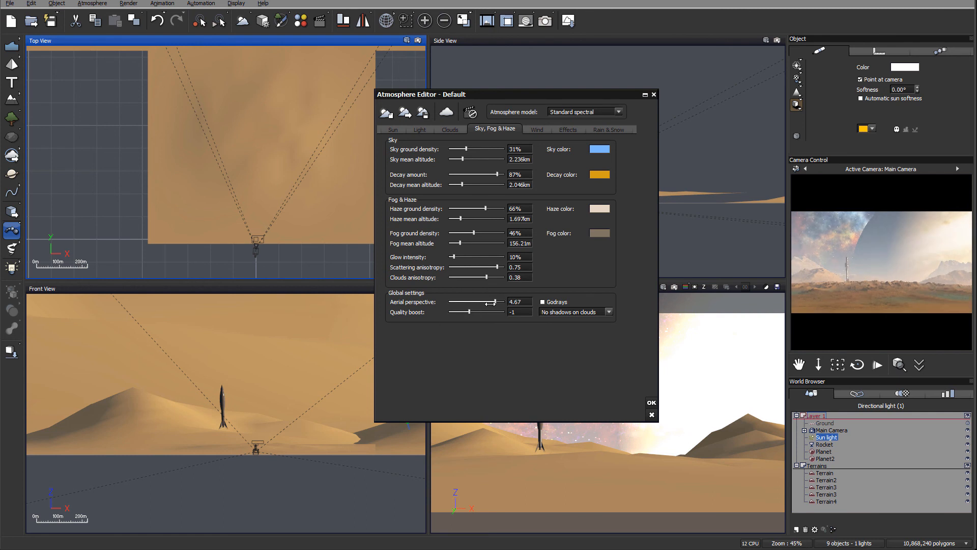
{"action": "left_click_drag", "start_coordinate": [497, 267], "coordinate": [498, 267]}
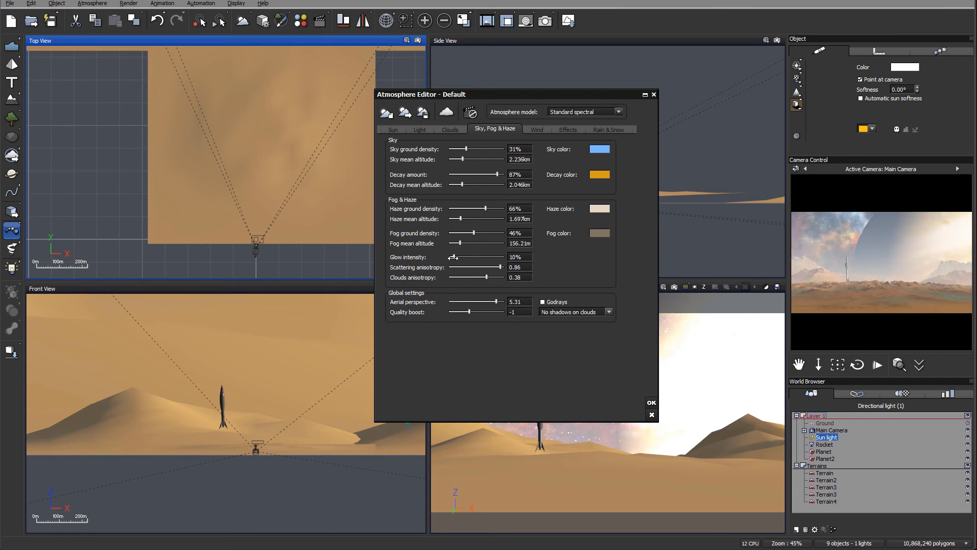
{"action": "left_click_drag", "start_coordinate": [464, 257], "coordinate": [462, 258]}
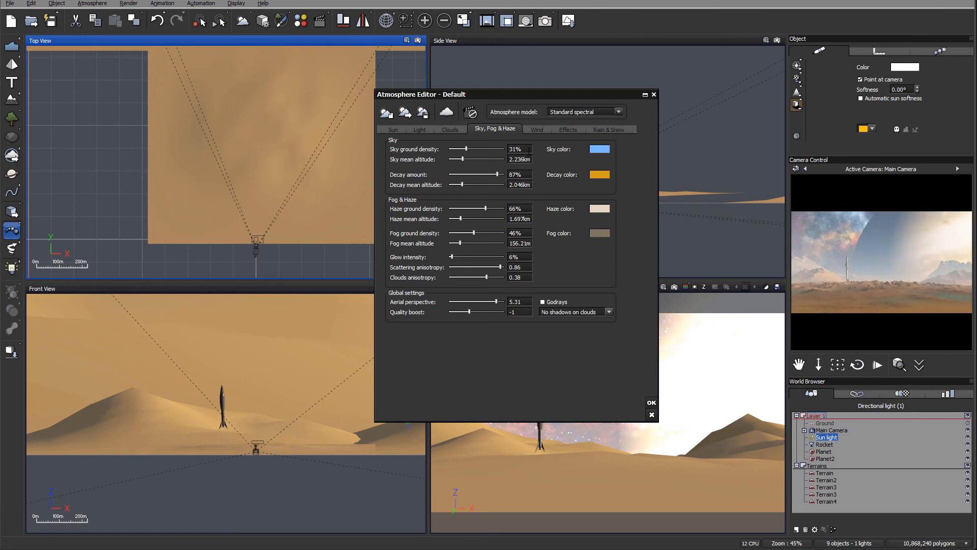
Step: Try denser sky settings, then set sky ground density to 17% and sky mean altitude to 3km
{"action": "left_click_drag", "start_coordinate": [467, 150], "coordinate": [497, 149]}
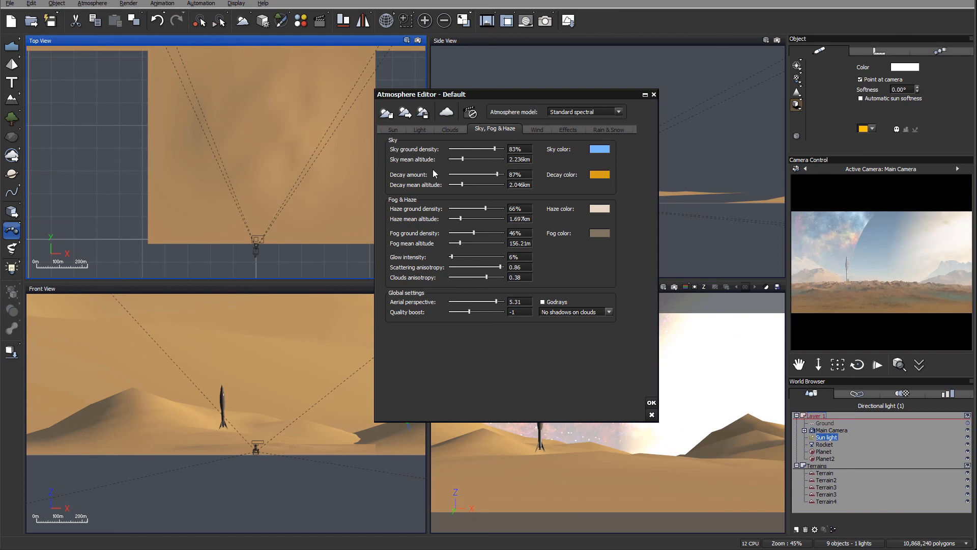
{"action": "left_click_drag", "start_coordinate": [489, 150], "coordinate": [455, 150]}
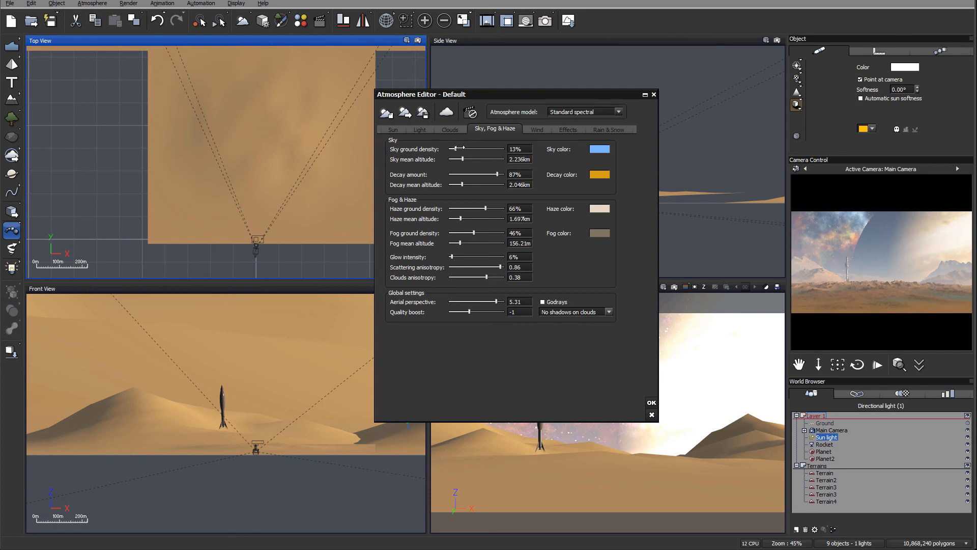
{"action": "left_click_drag", "start_coordinate": [463, 159], "coordinate": [465, 159]}
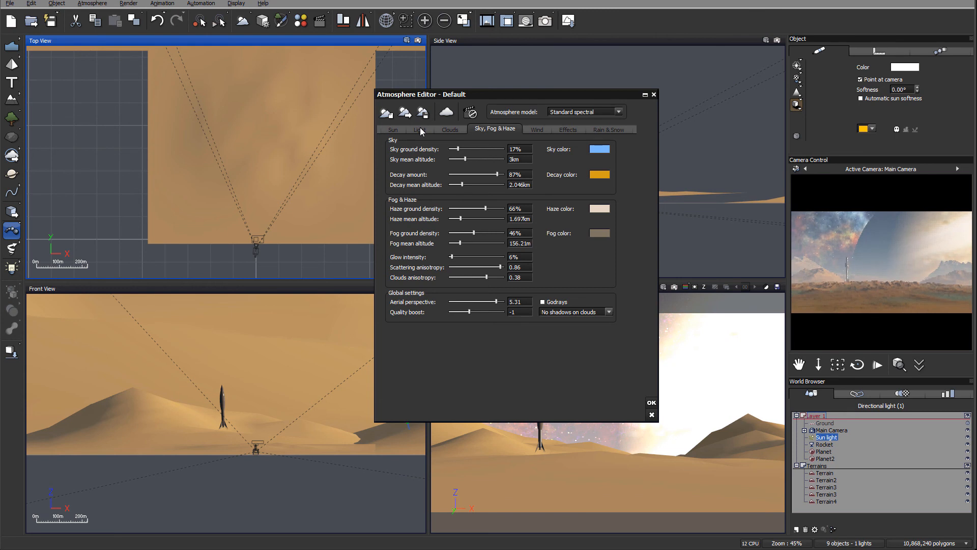
Step: Render the main camera view with unchanged post-render options, close the render, and apply the atmosphere settings
{"action": "left_click", "coordinate": [552, 22]}
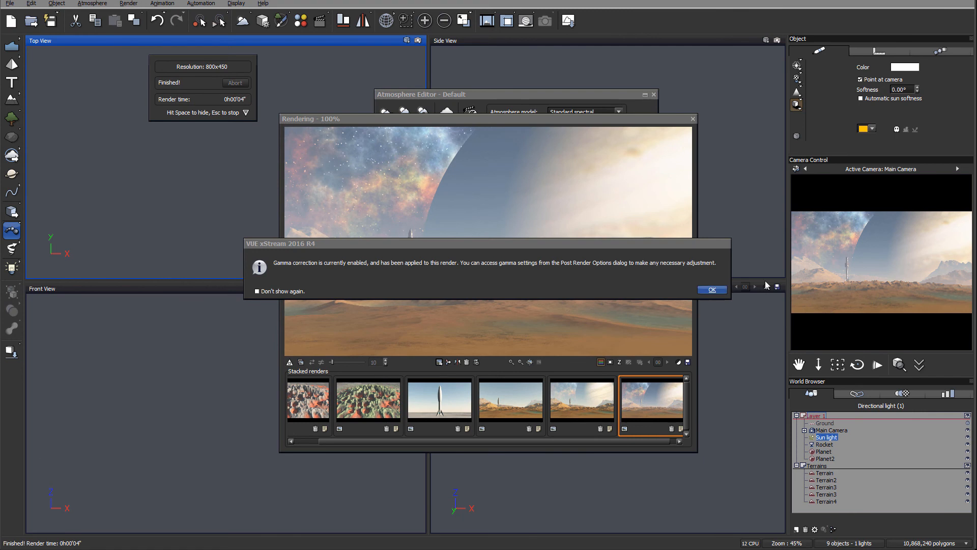
{"action": "left_click", "coordinate": [714, 289]}
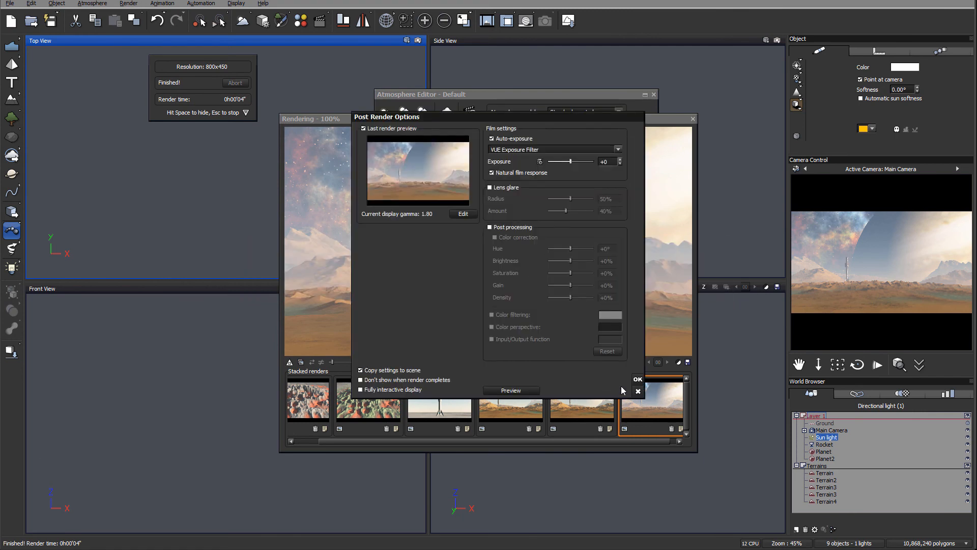
{"action": "left_click", "coordinate": [638, 379]}
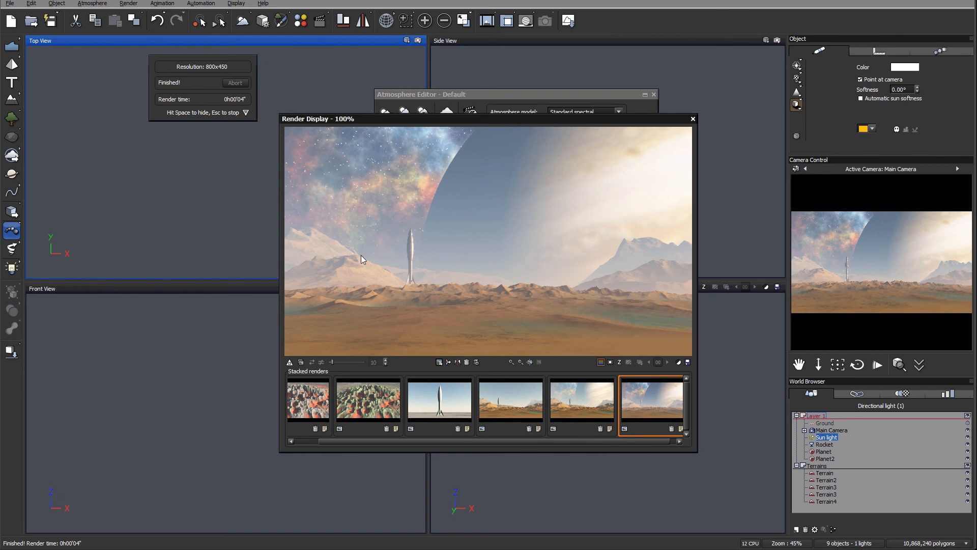
{"action": "left_click", "coordinate": [692, 119]}
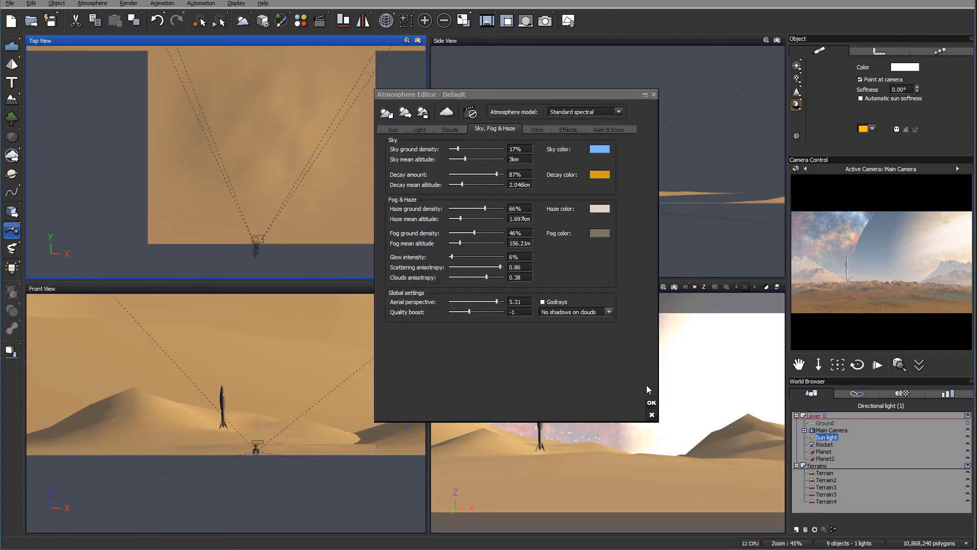
{"action": "left_click", "coordinate": [651, 403]}
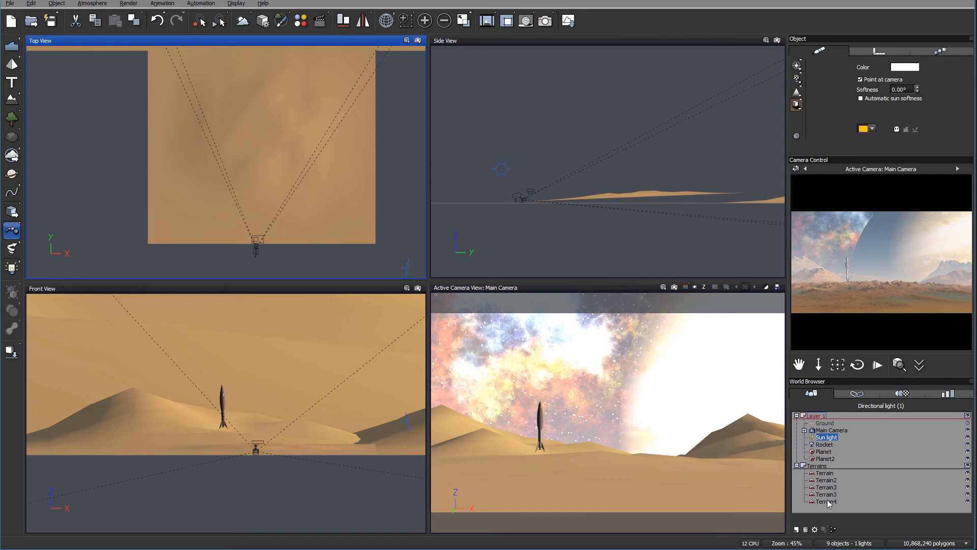
Step: In the foreground Terrain's material, make the first natural grain color of the edges layer a more saturated orange-brown
{"action": "left_click", "coordinate": [824, 472]}
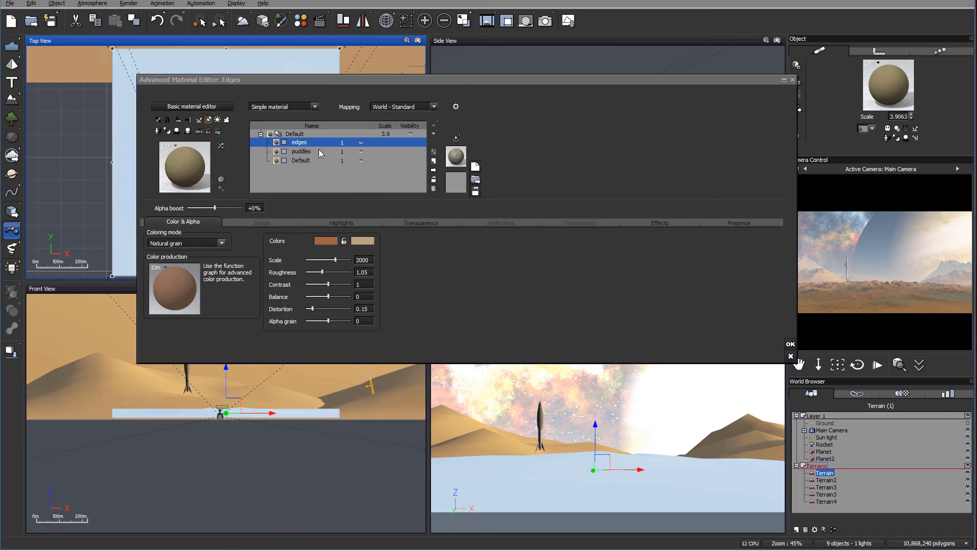
{"action": "left_click", "coordinate": [302, 141]}
{"action": "left_click", "coordinate": [299, 152]}
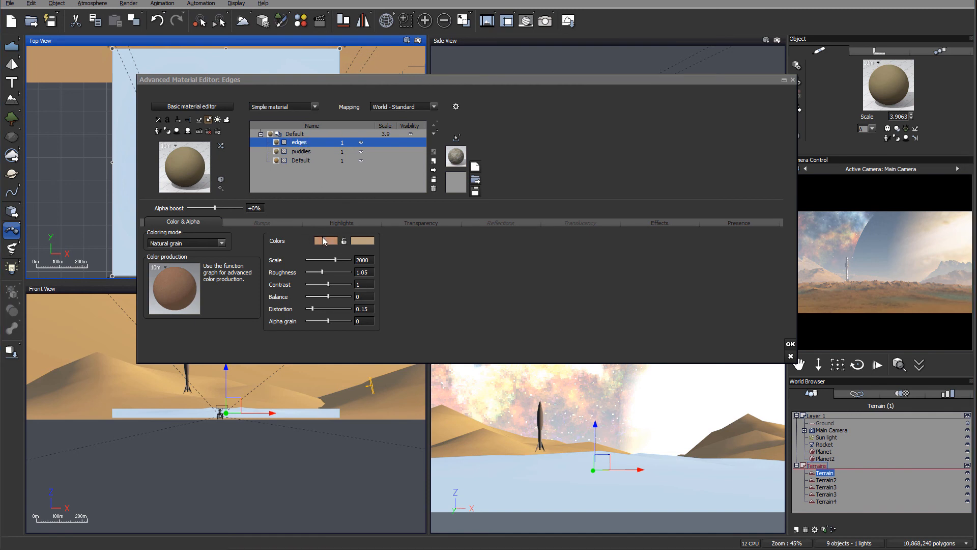
{"action": "left_click", "coordinate": [325, 240]}
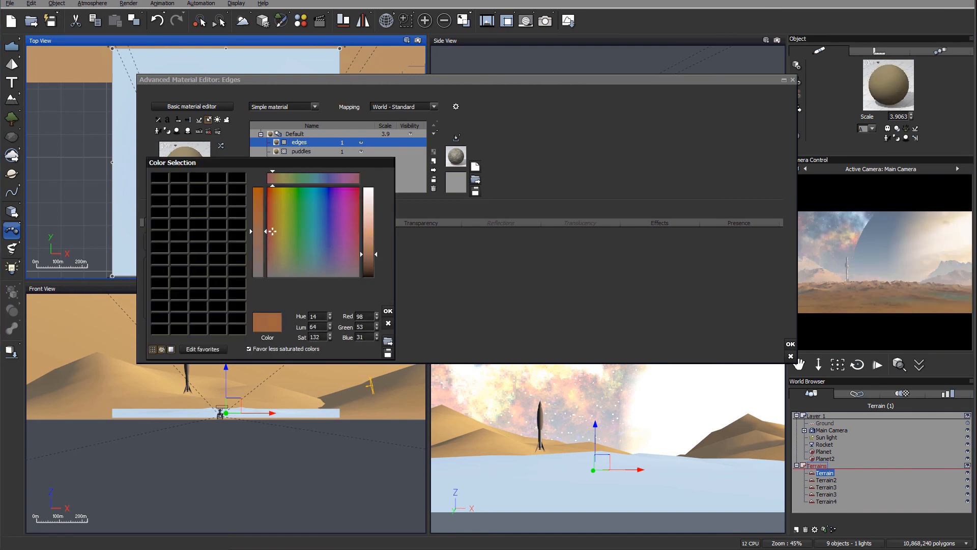
{"action": "left_click", "coordinate": [272, 225]}
{"action": "left_click", "coordinate": [388, 311]}
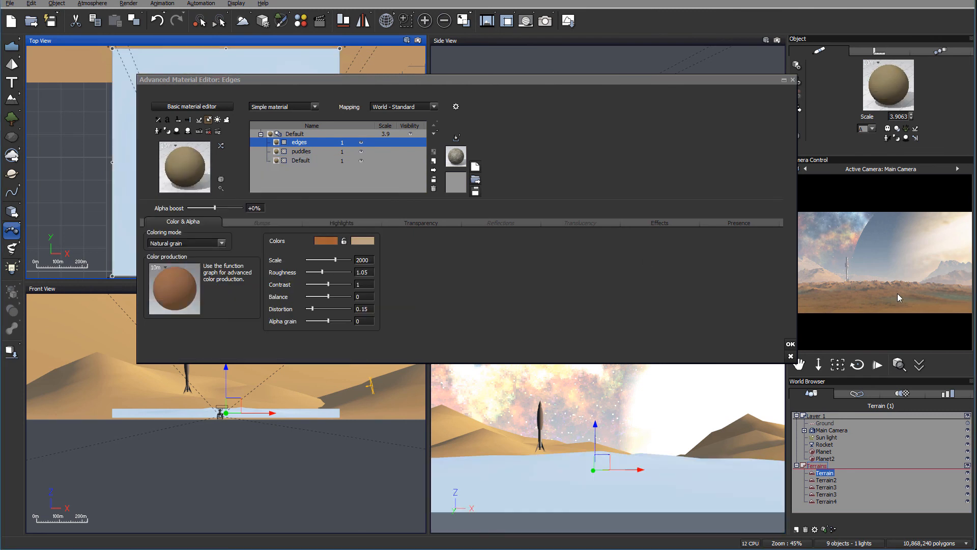
{"action": "left_click", "coordinate": [790, 344]}
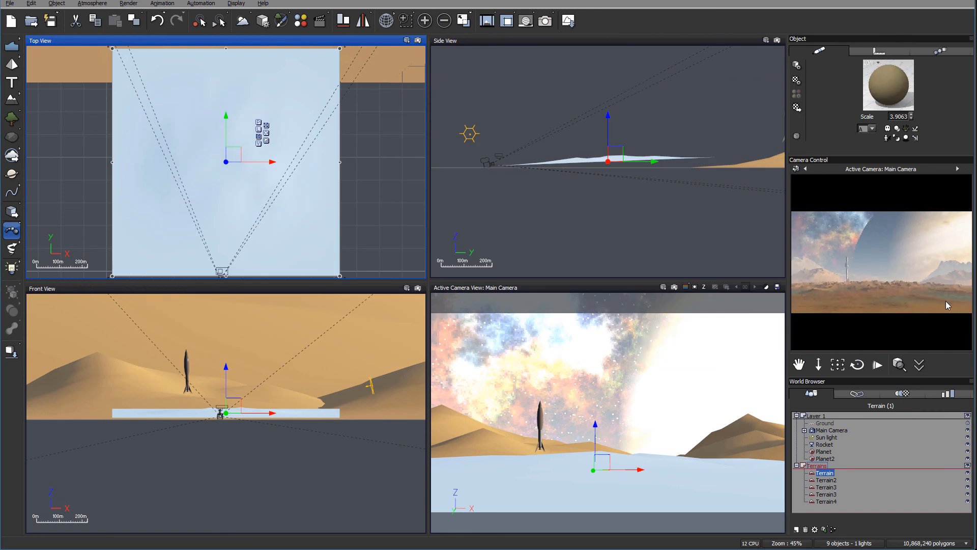
Step: Scale down the distant mountain behind the rocket, the second Terrain3 object, slightly from its far upper corner in the side view
{"action": "left_click", "coordinate": [827, 481]}
{"action": "left_click", "coordinate": [828, 494]}
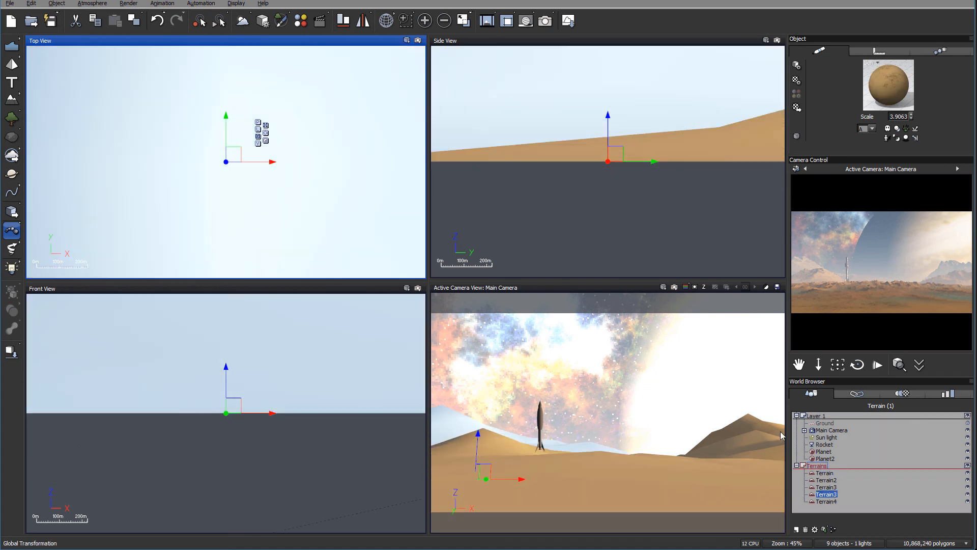
{"action": "left_click", "coordinate": [673, 173]}
{"action": "scroll", "coordinate": [671, 172], "scroll_direction": "down", "scroll_amount": 5}
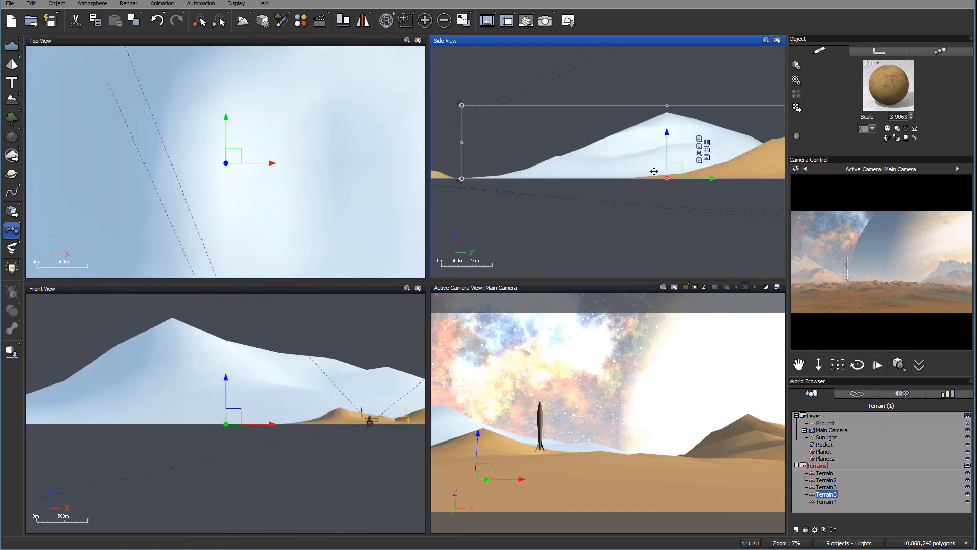
{"action": "middle_click_drag", "start_coordinate": [726, 131], "coordinate": [554, 154]}
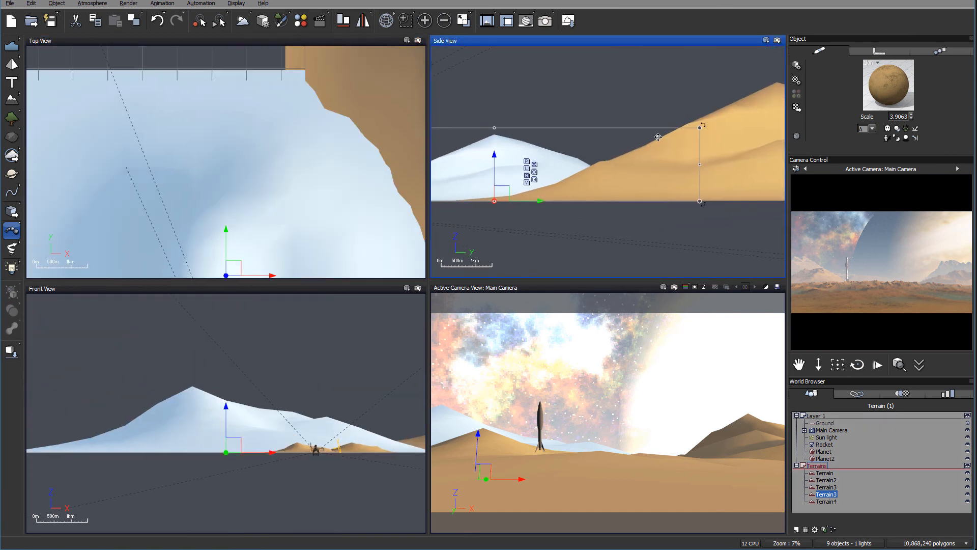
{"action": "left_click_drag", "start_coordinate": [703, 127], "coordinate": [684, 135]}
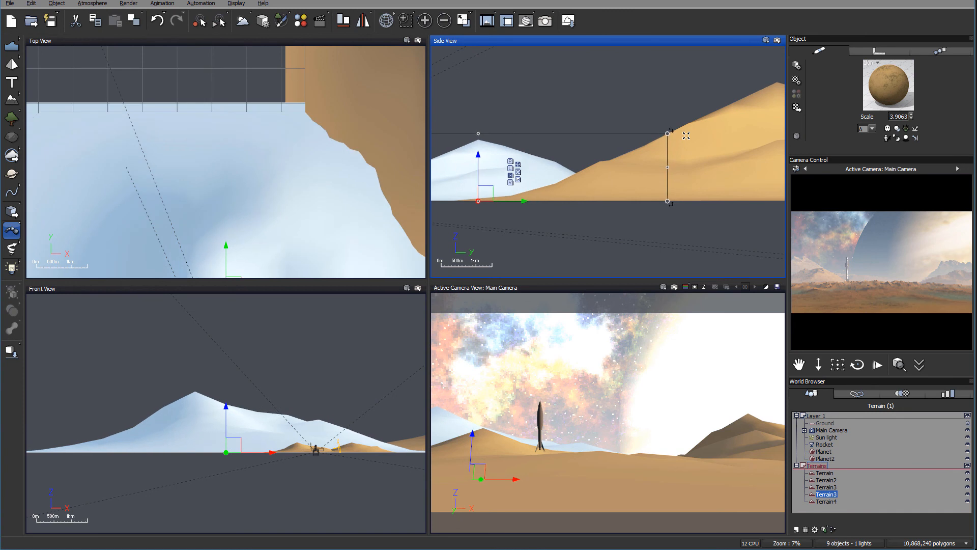
Step: Shrink the selected Terrain3 mountain further from its two far corners in the top view
{"action": "middle_click_drag", "start_coordinate": [151, 161], "coordinate": [252, 123]}
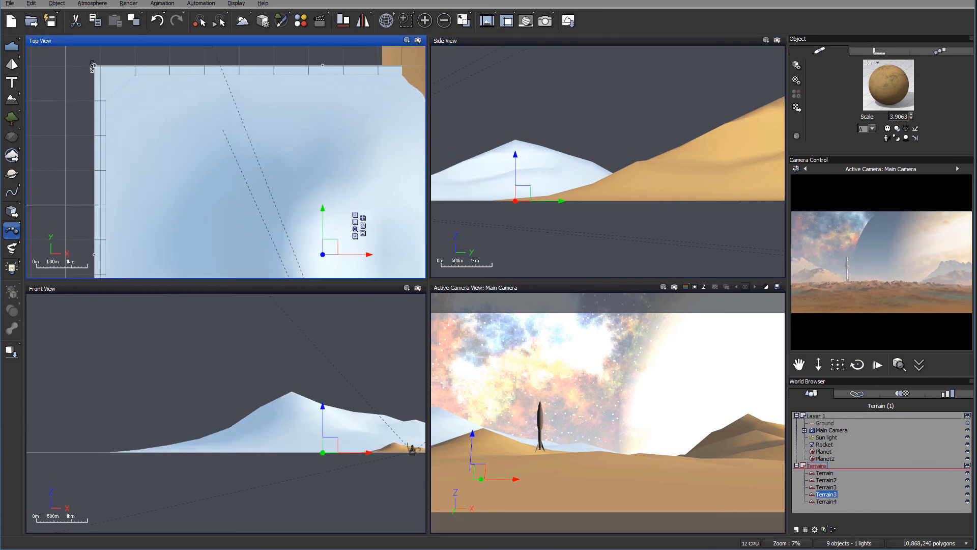
{"action": "left_click_drag", "start_coordinate": [92, 66], "coordinate": [148, 109]}
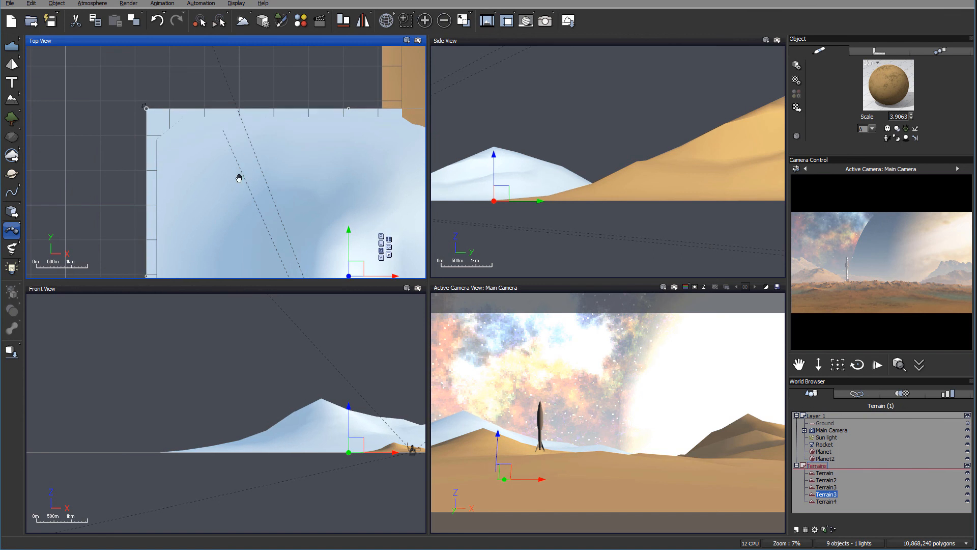
{"action": "middle_click_drag", "start_coordinate": [251, 189], "coordinate": [164, 61]}
{"action": "scroll", "coordinate": [179, 131], "scroll_direction": "down", "scroll_amount": 5}
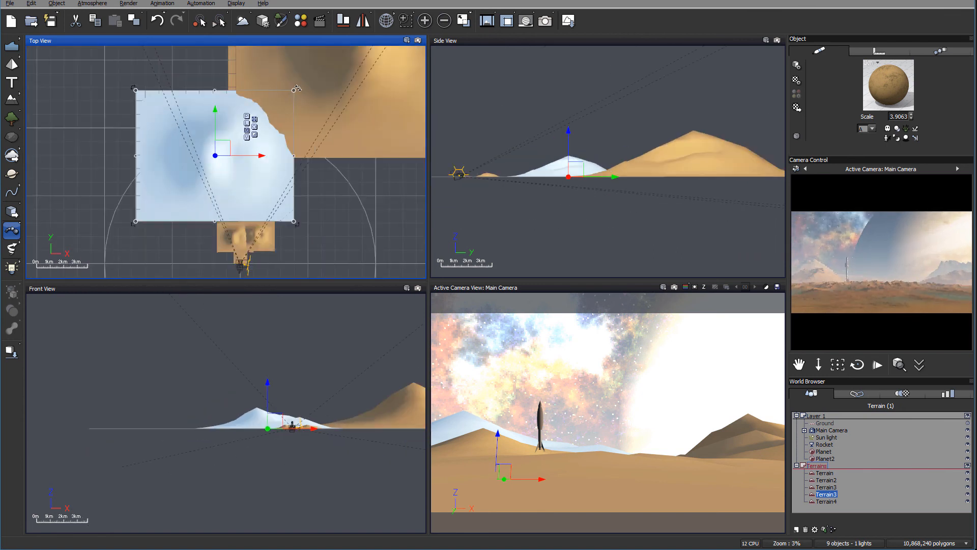
{"action": "mouse_move", "coordinate": [296, 89]}
{"action": "left_mouse_down"}
{"action": "mouse_move", "coordinate": [268, 95]}
{"action": "mouse_move", "coordinate": [291, 93]}
{"action": "left_mouse_up"}
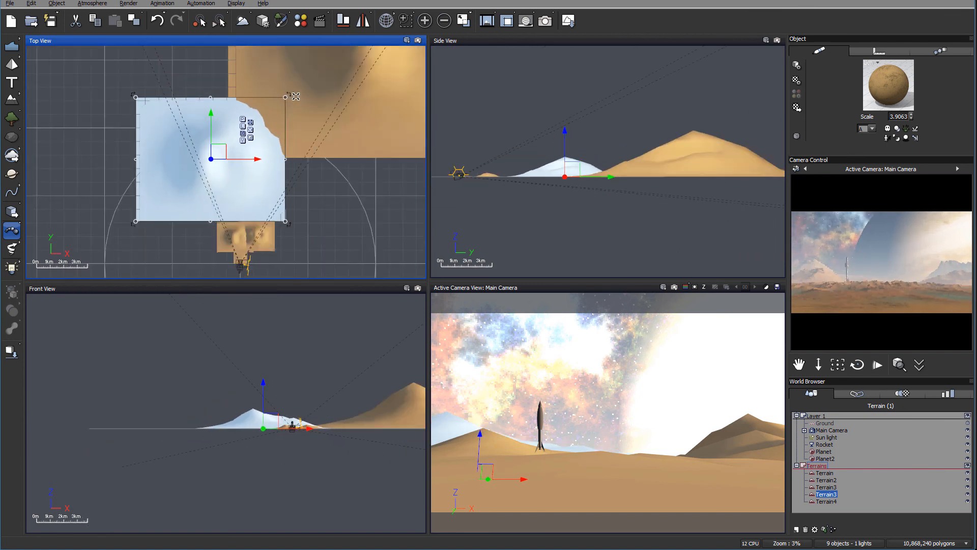
{"action": "mouse_move", "coordinate": [135, 94]}
{"action": "left_mouse_down"}
{"action": "mouse_move", "coordinate": [157, 118]}
{"action": "mouse_move", "coordinate": [143, 106]}
{"action": "left_mouse_up"}
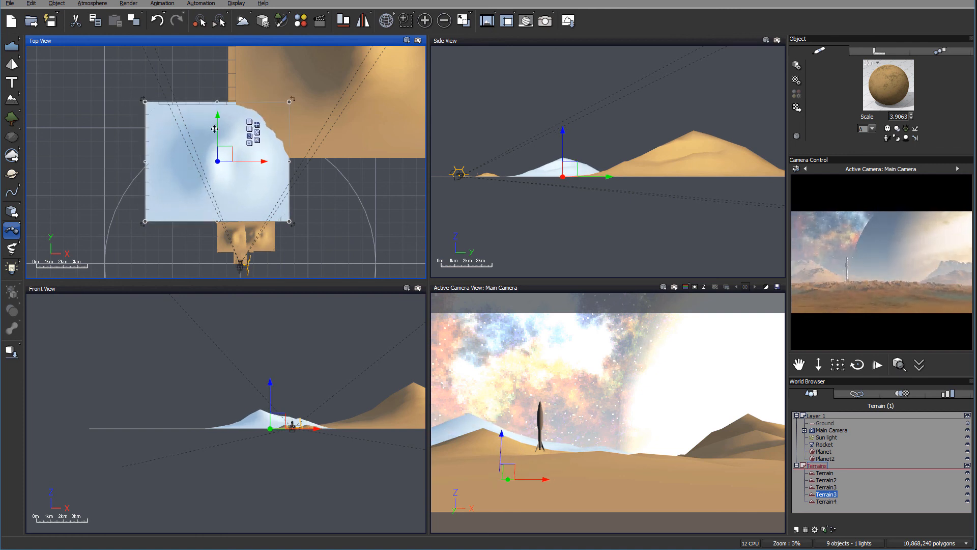
Step: Nudge the selected second Terrain3 mountain slightly left and farther back in the top view
{"action": "left_click_drag", "start_coordinate": [225, 149], "coordinate": [220, 147]}
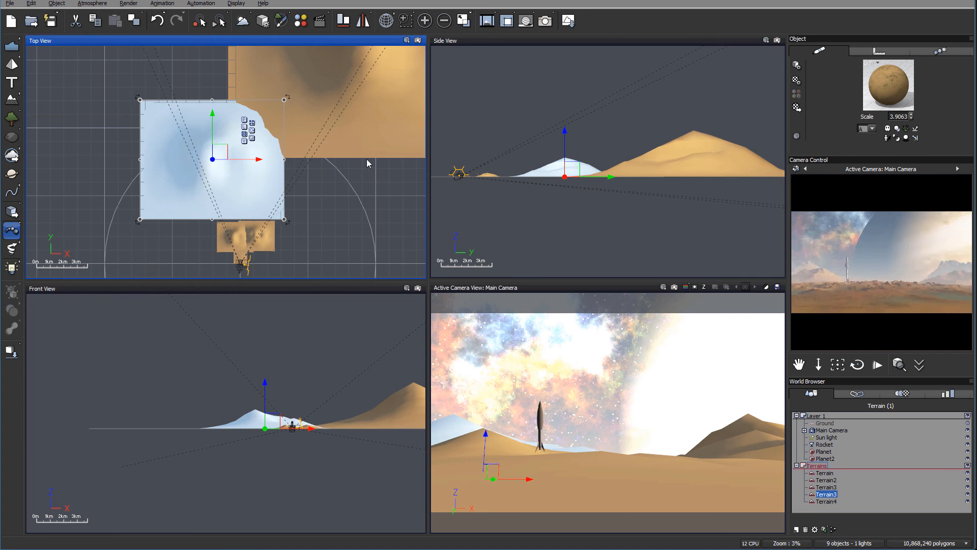
Step: Shrink and nudge the Terrain4 mountain in the top view, and reduce its height in the side view
{"action": "right_click_drag", "start_coordinate": [252, 106], "coordinate": [209, 135]}
{"action": "left_click", "coordinate": [310, 111]}
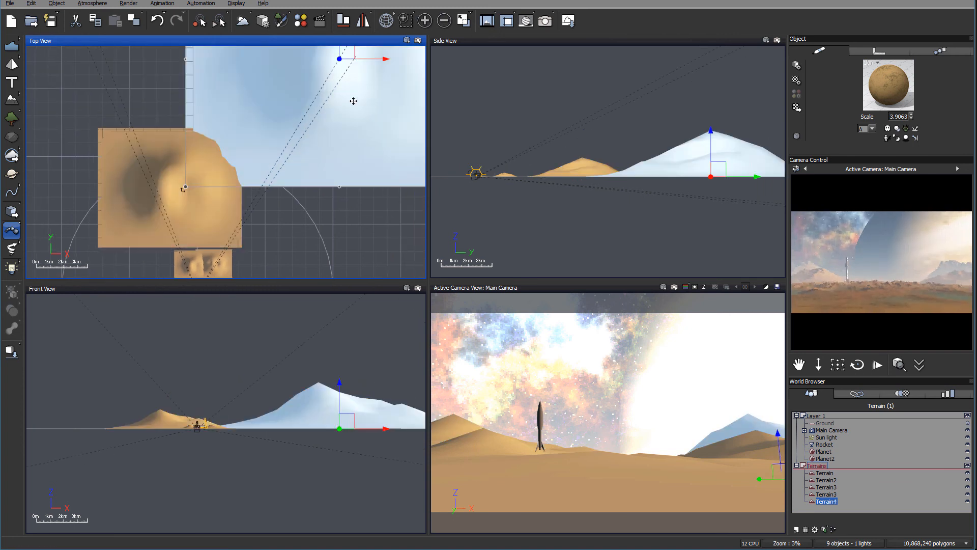
{"action": "right_click_drag", "start_coordinate": [357, 95], "coordinate": [333, 186]}
{"action": "scroll", "coordinate": [333, 187], "scroll_direction": "down", "scroll_amount": 2}
{"action": "left_click_drag", "start_coordinate": [417, 85], "coordinate": [346, 147]}
{"action": "mouse_move", "coordinate": [295, 184]}
{"action": "left_mouse_down"}
{"action": "mouse_move", "coordinate": [332, 189]}
{"action": "mouse_move", "coordinate": [315, 188]}
{"action": "mouse_move", "coordinate": [307, 182]}
{"action": "mouse_move", "coordinate": [331, 183]}
{"action": "mouse_move", "coordinate": [304, 170]}
{"action": "mouse_move", "coordinate": [274, 182]}
{"action": "mouse_move", "coordinate": [289, 181]}
{"action": "left_mouse_up"}
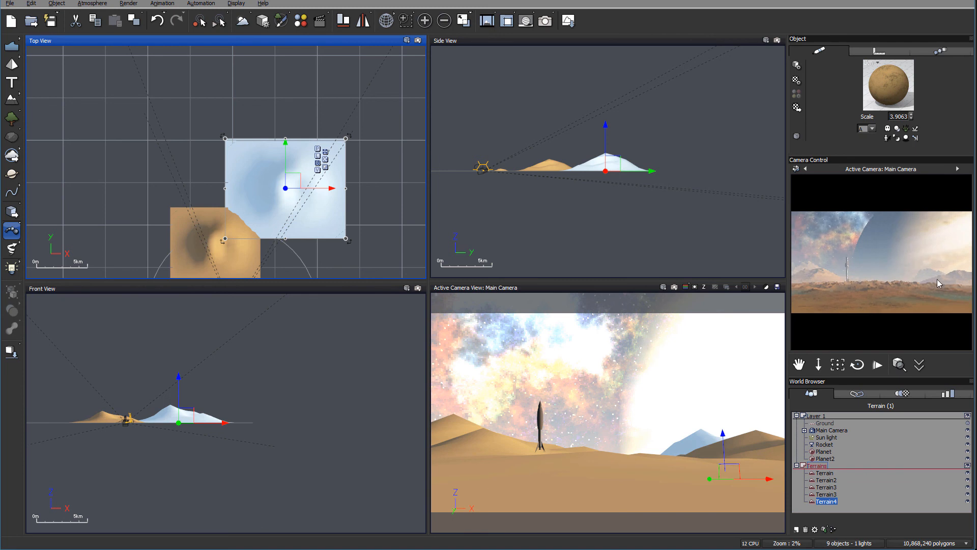
{"action": "left_click", "coordinate": [601, 169]}
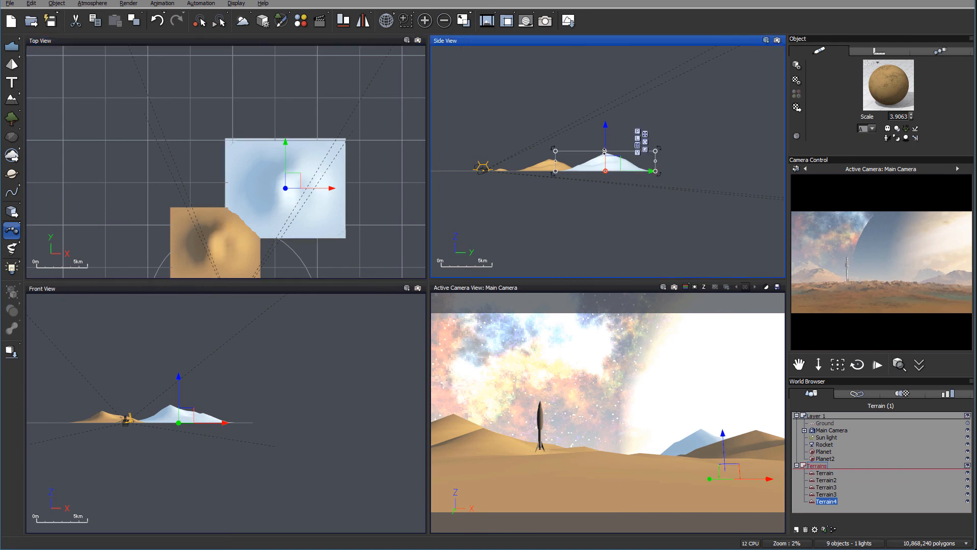
{"action": "left_click_drag", "start_coordinate": [606, 155], "coordinate": [606, 157]}
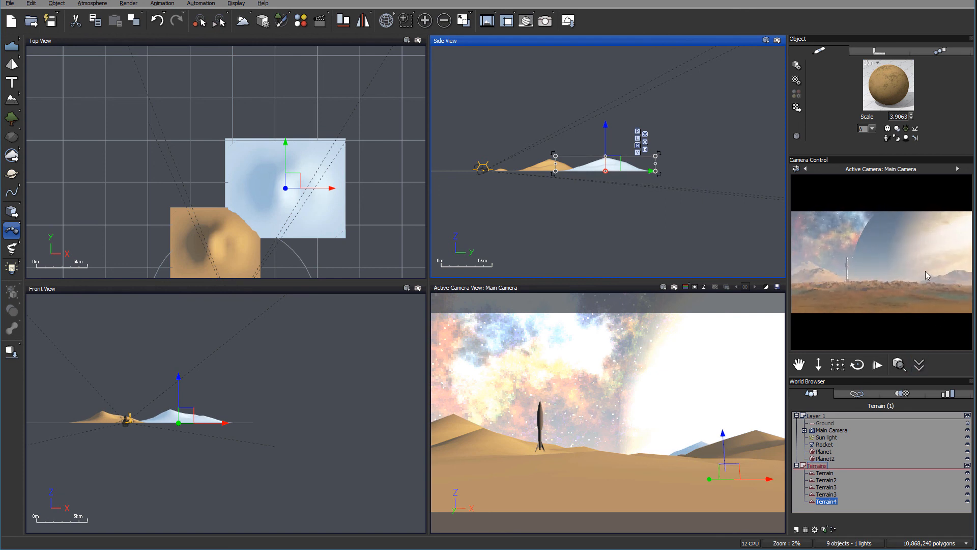
Step: Collapse the Terrains layer and move the first Planet slightly right along the X axis in the top view
{"action": "left_click", "coordinate": [796, 465]}
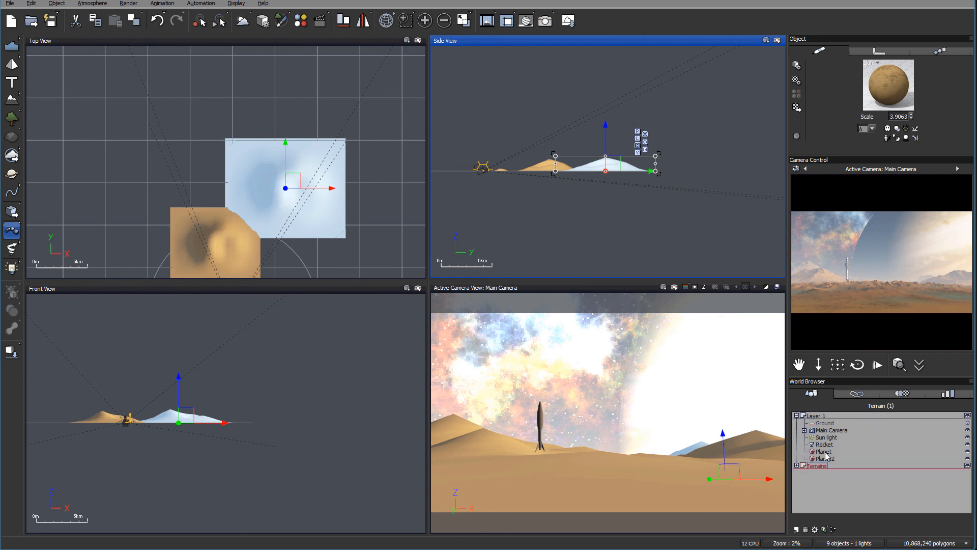
{"action": "left_click", "coordinate": [824, 451]}
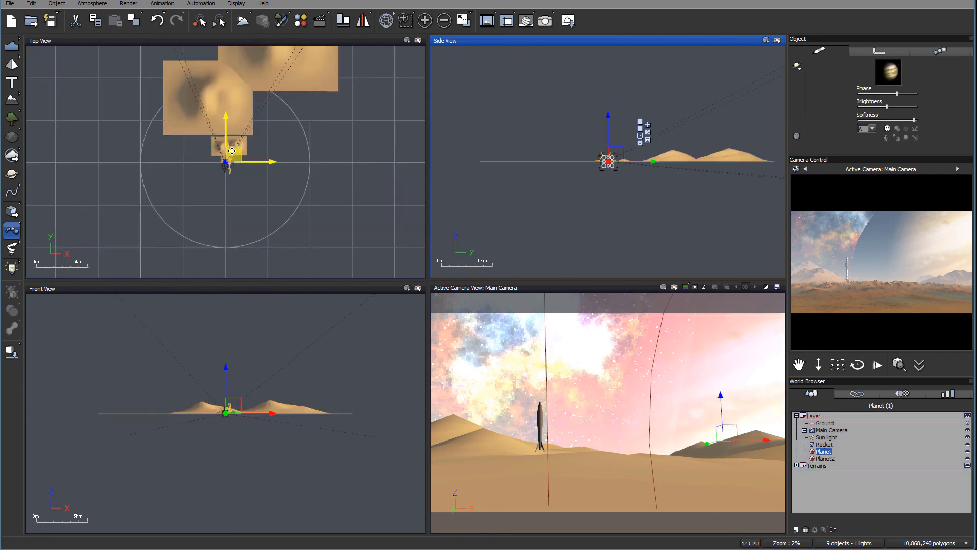
{"action": "scroll", "coordinate": [223, 190], "scroll_direction": "up", "scroll_amount": 5}
{"action": "key", "text": "ctrl+f"}
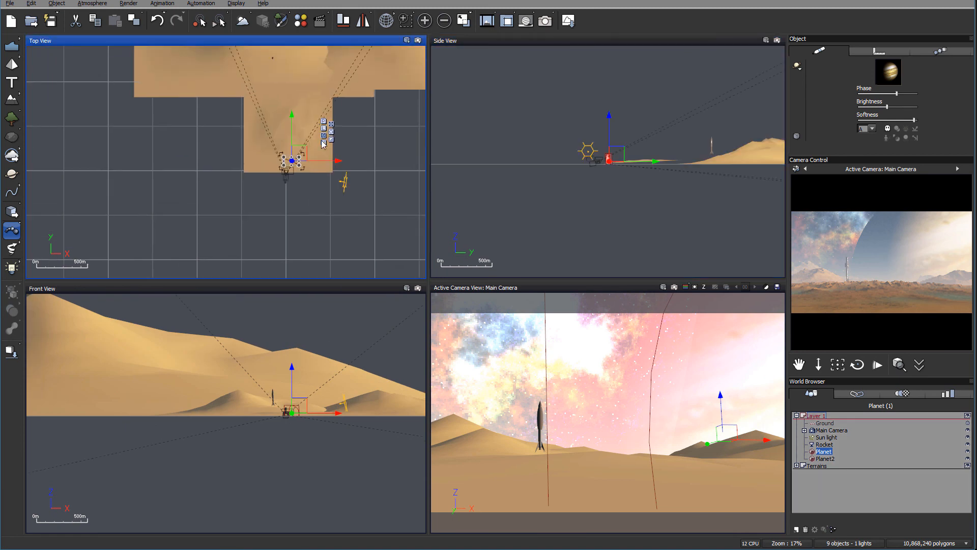
{"action": "left_click_drag", "start_coordinate": [304, 153], "coordinate": [303, 153]}
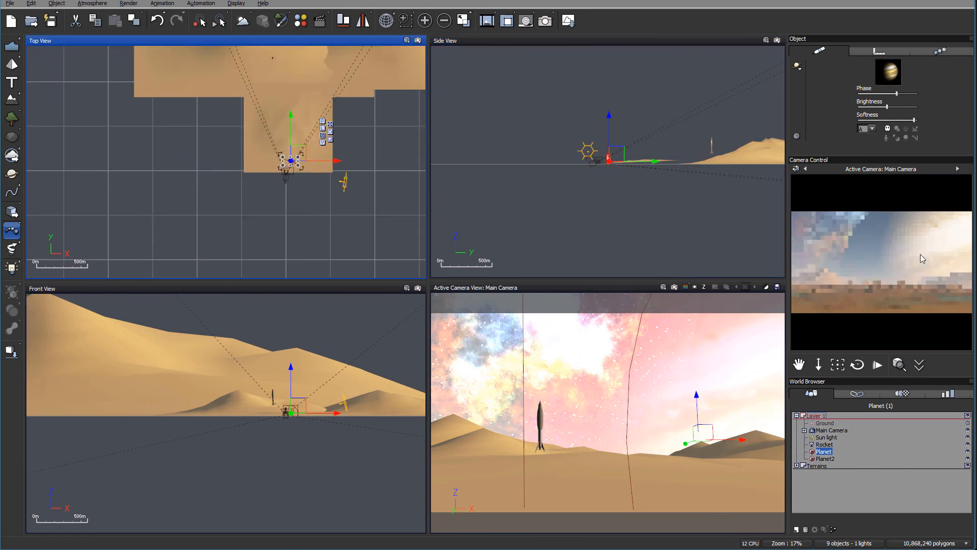
{"action": "scroll", "coordinate": [315, 163], "scroll_direction": "up", "scroll_amount": 5}
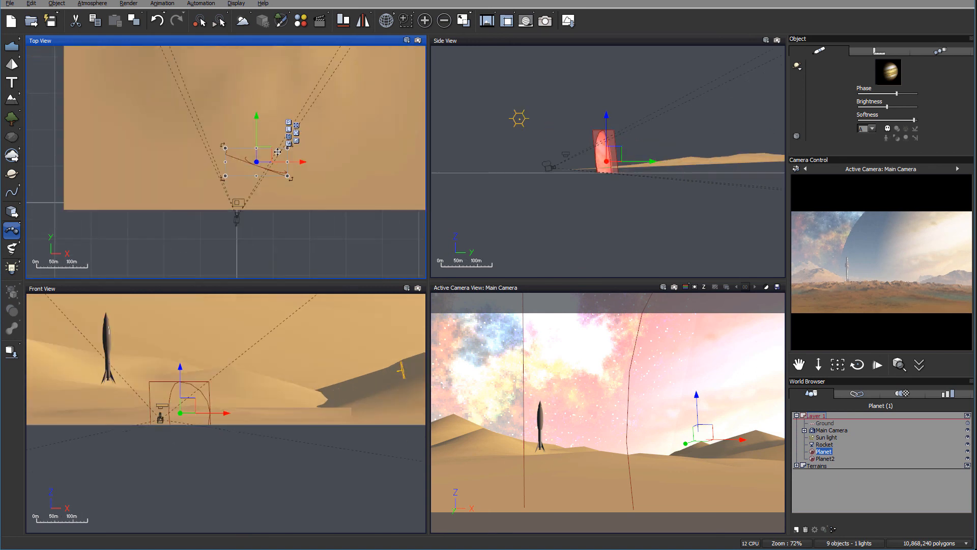
{"action": "left_click_drag", "start_coordinate": [299, 161], "coordinate": [304, 162]}
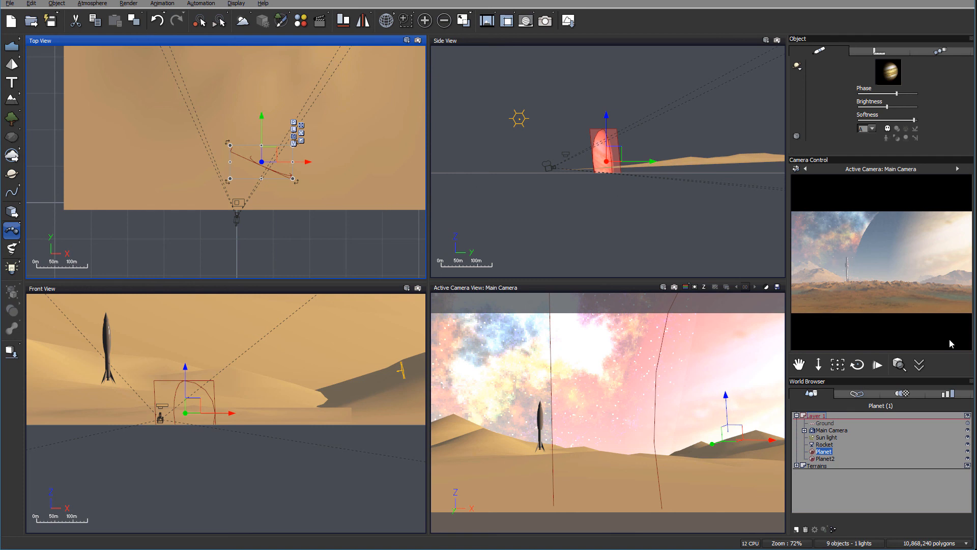
Step: Move the Rocket right along the X axis until it stands near the planet's bright edge in the main camera view
{"action": "left_click", "coordinate": [824, 444]}
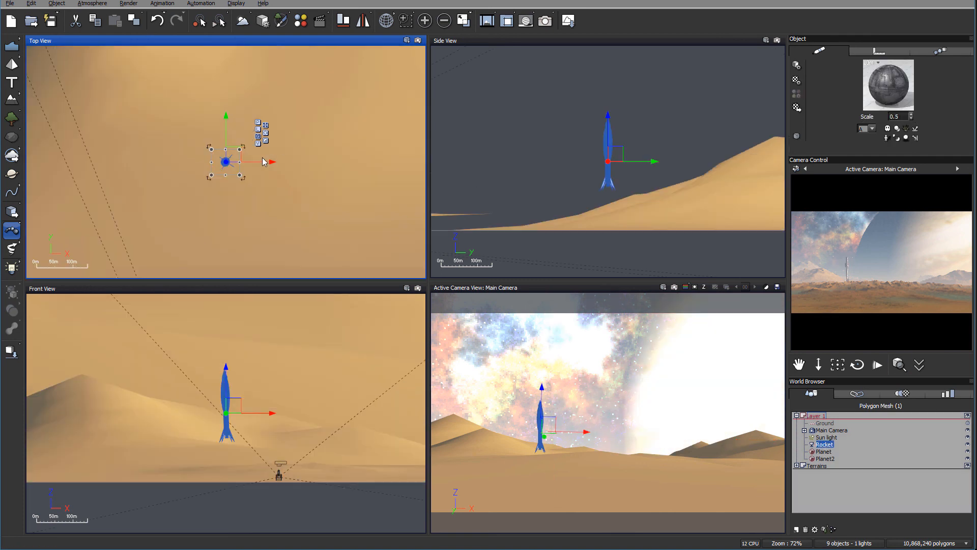
{"action": "left_click_drag", "start_coordinate": [270, 166], "coordinate": [456, 179]}
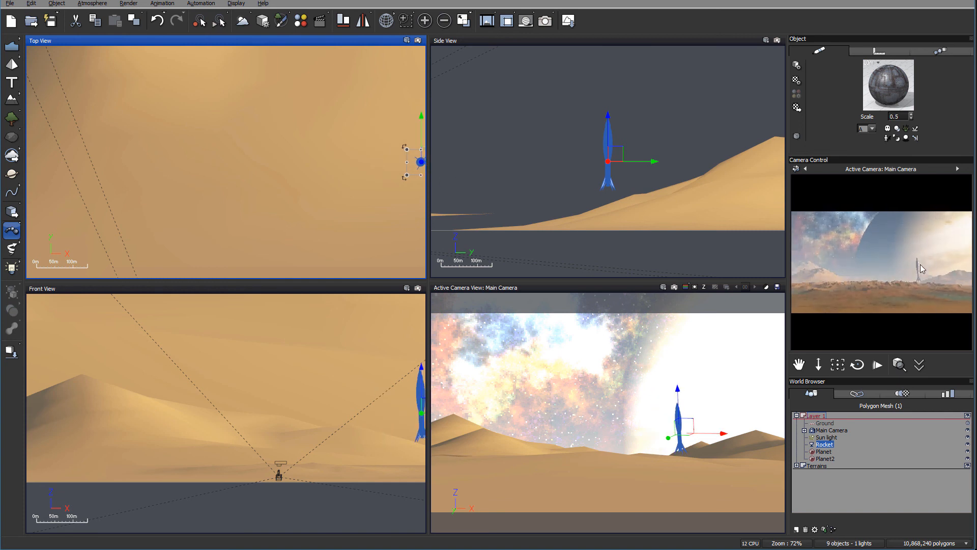
{"action": "right_click_drag", "start_coordinate": [354, 166], "coordinate": [258, 165]}
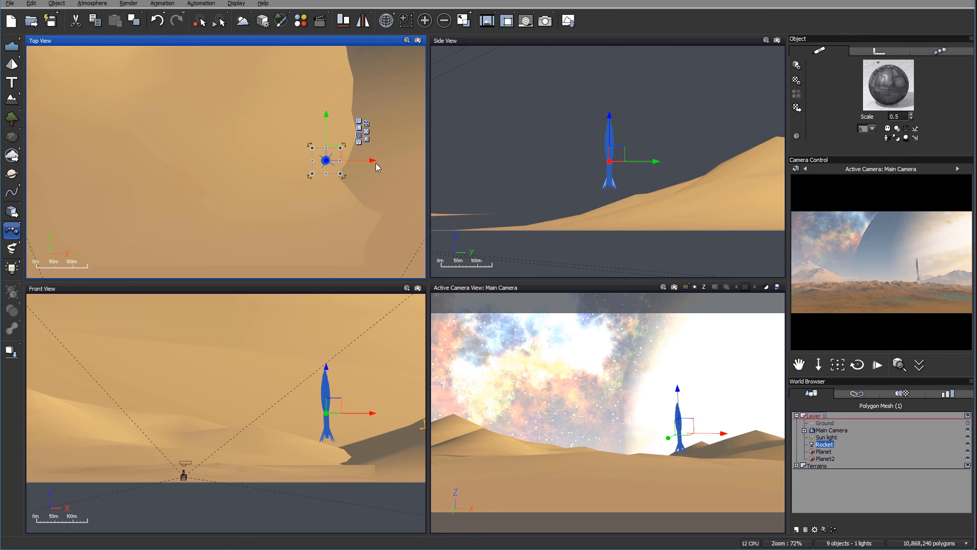
{"action": "left_click_drag", "start_coordinate": [370, 163], "coordinate": [330, 168]}
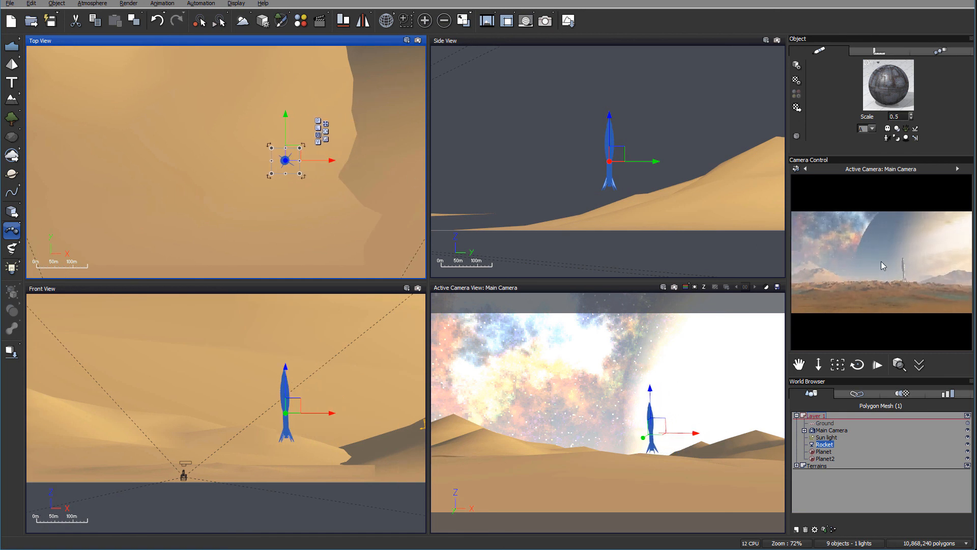
{"action": "scroll", "coordinate": [355, 147], "scroll_direction": "down", "scroll_amount": 4}
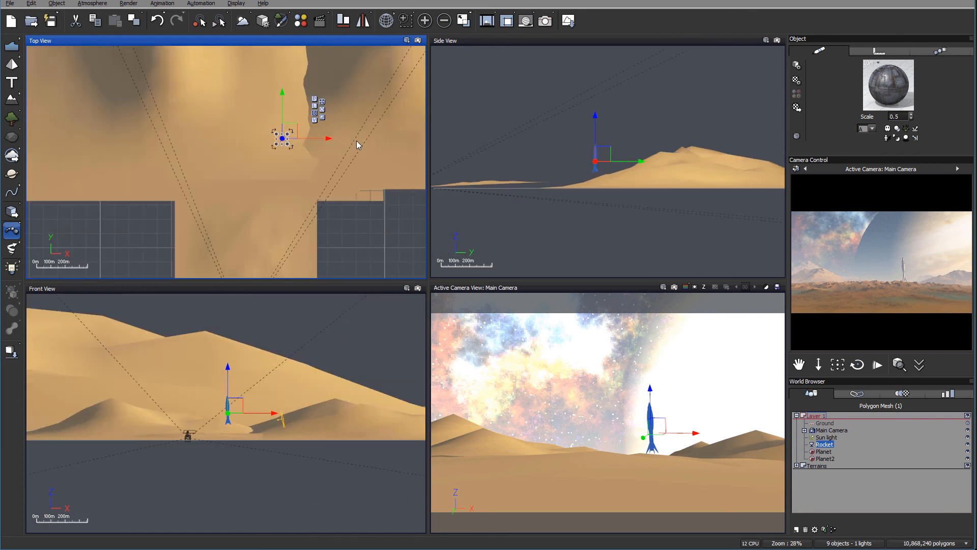
{"action": "left_click_drag", "start_coordinate": [325, 139], "coordinate": [312, 141]}
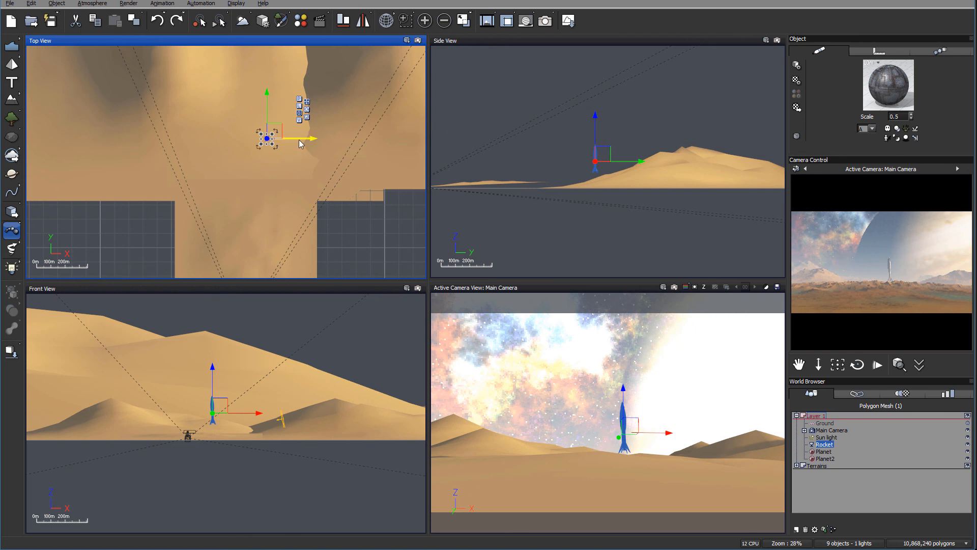
{"action": "left_click_drag", "start_coordinate": [300, 144], "coordinate": [302, 144]}
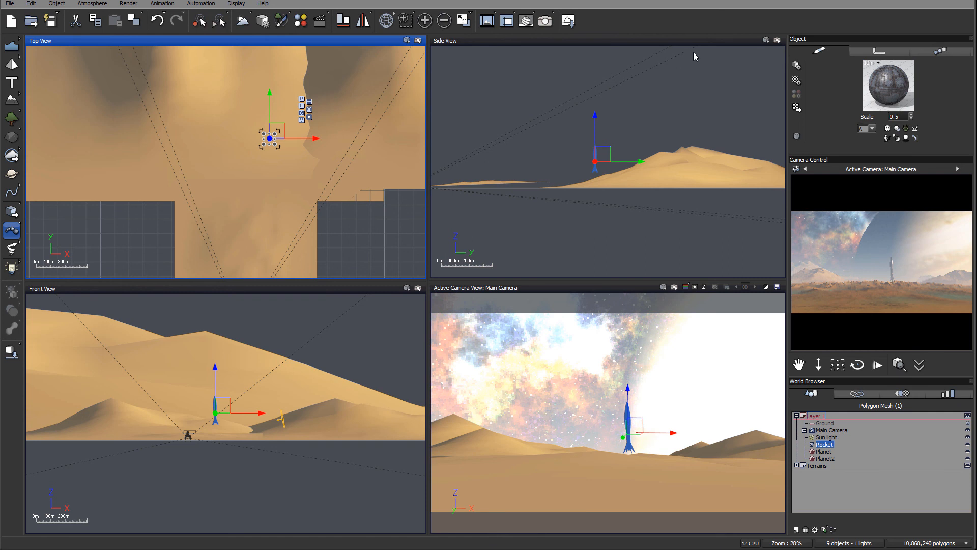
Step: Render the main camera view with the post-render options unchanged, and close the finished render
{"action": "left_click", "coordinate": [547, 21]}
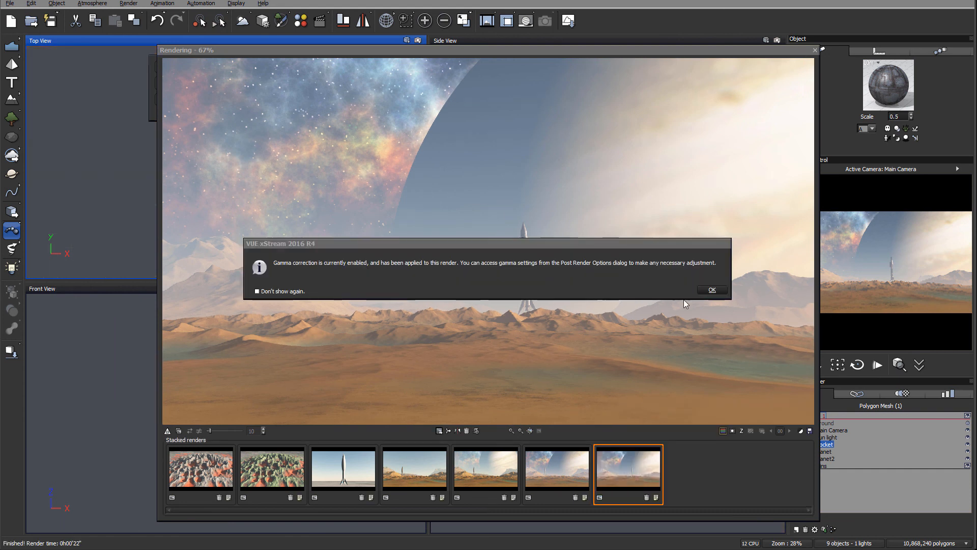
{"action": "left_click", "coordinate": [713, 290]}
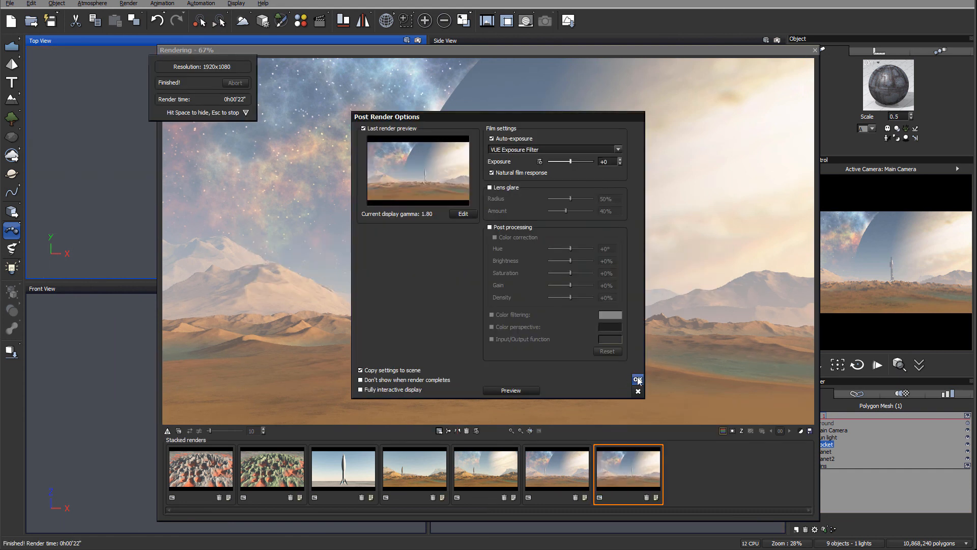
{"action": "key", "text": "Return"}
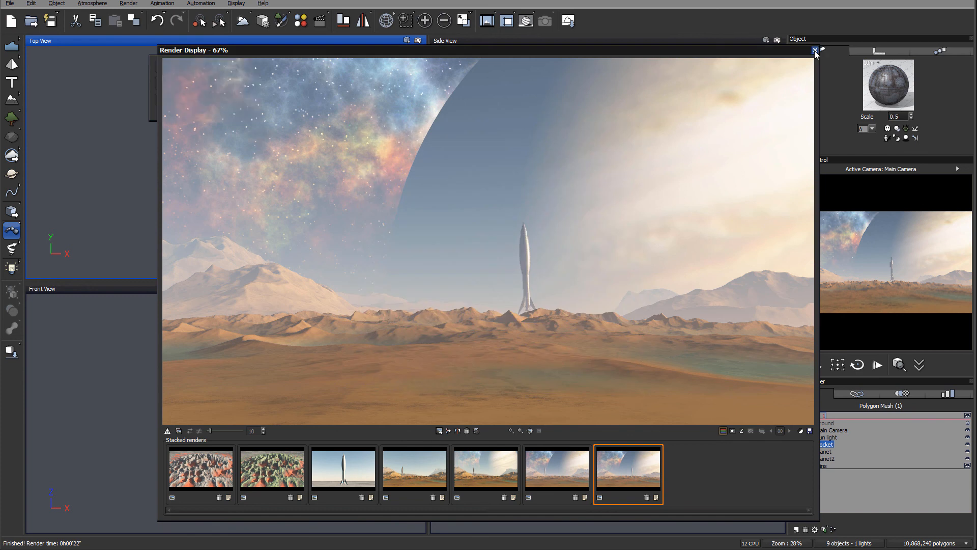
{"action": "left_click", "coordinate": [815, 50]}
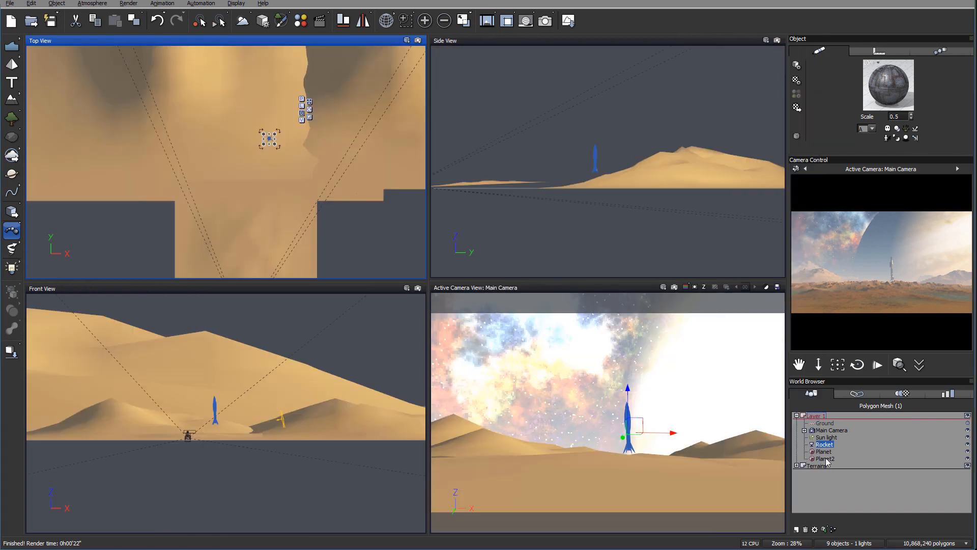
Step: Scale the Rocket down slightly from its lower corner in the front view
{"action": "left_click", "coordinate": [214, 421]}
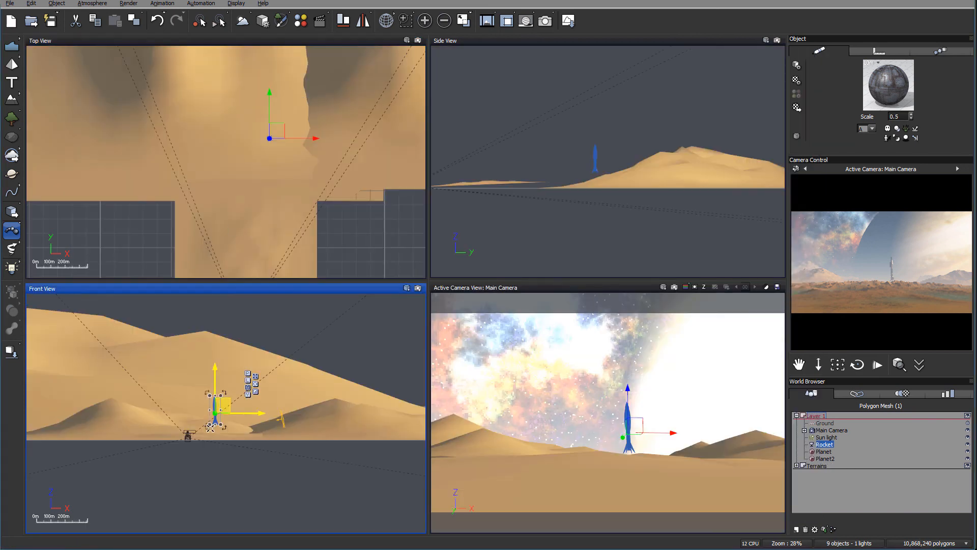
{"action": "scroll", "coordinate": [209, 425], "scroll_direction": "up", "scroll_amount": 4}
{"action": "left_click_drag", "start_coordinate": [283, 409], "coordinate": [280, 410]}
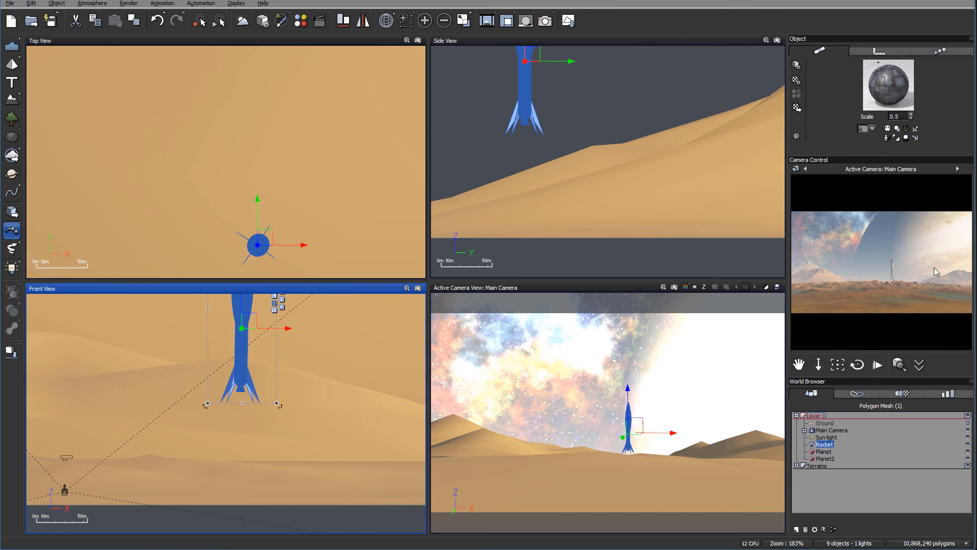
Step: Move the Rocket farther away from the camera in the top view, and raise it slightly in the side view
{"action": "left_click", "coordinate": [300, 183]}
{"action": "scroll", "coordinate": [321, 188], "scroll_direction": "down", "scroll_amount": 3}
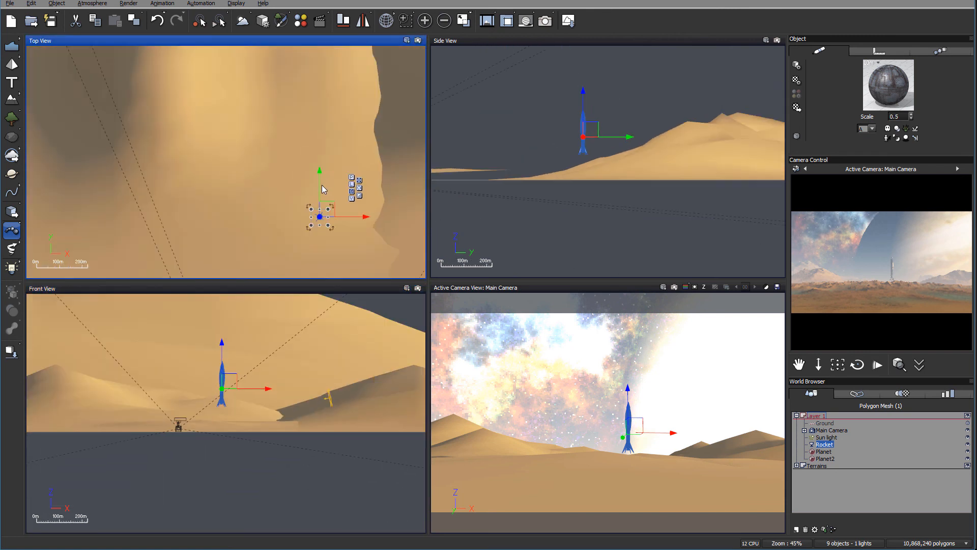
{"action": "left_click_drag", "start_coordinate": [316, 145], "coordinate": [307, 49]}
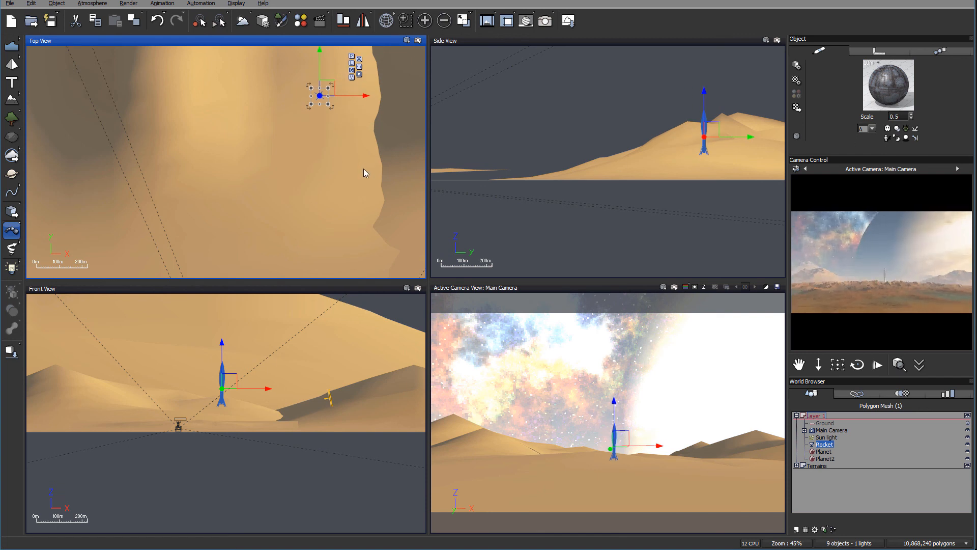
{"action": "right_click_drag", "start_coordinate": [367, 171], "coordinate": [333, 267]}
{"action": "left_click_drag", "start_coordinate": [304, 177], "coordinate": [313, 120]}
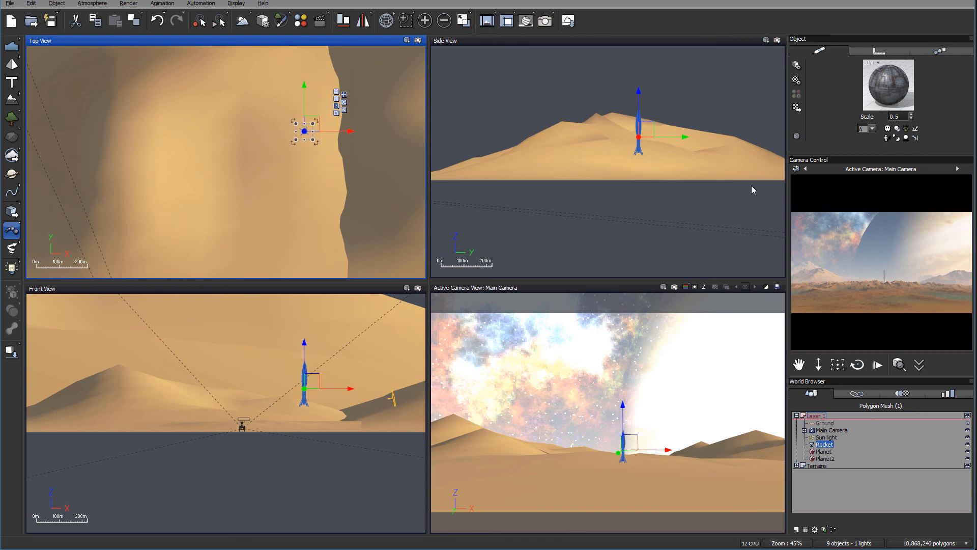
{"action": "left_click", "coordinate": [648, 127]}
{"action": "left_click_drag", "start_coordinate": [648, 128], "coordinate": [648, 116]}
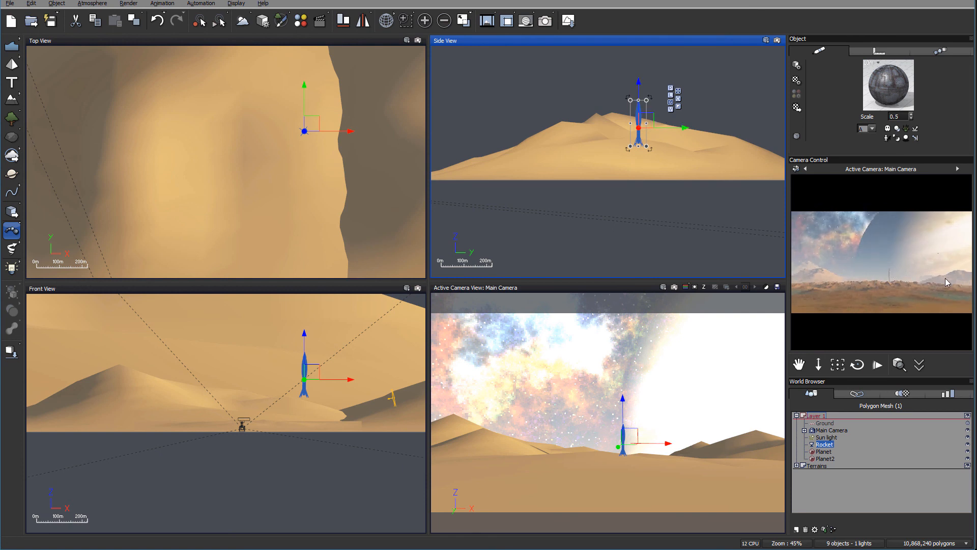
Step: Tilt the Main Camera slightly upward and render its view with the post-render options unchanged
{"action": "left_click", "coordinate": [835, 430]}
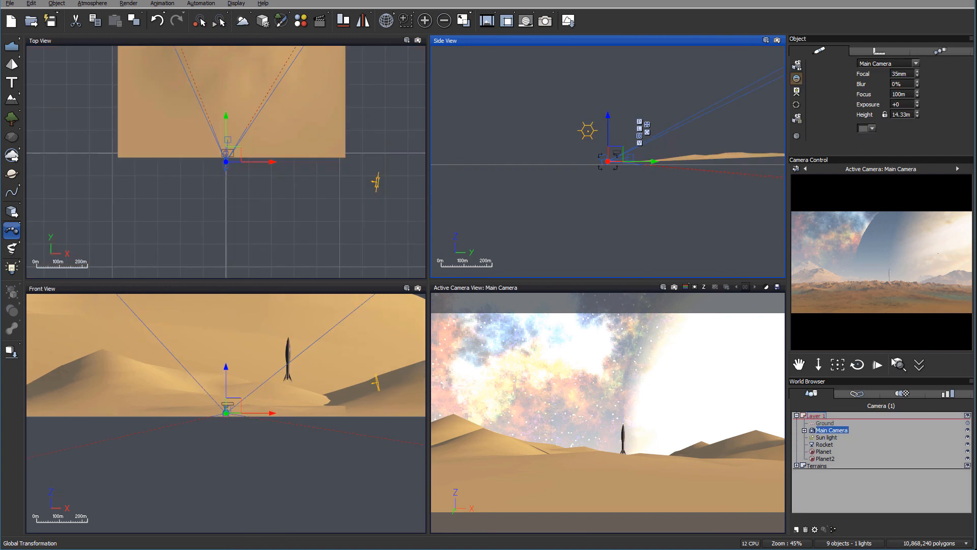
{"action": "left_click_drag", "start_coordinate": [840, 363], "coordinate": [840, 363]}
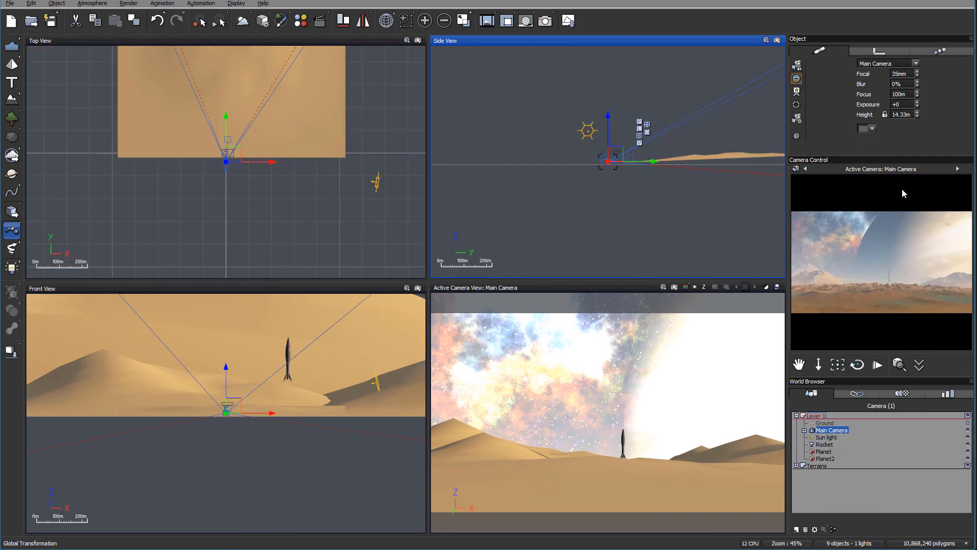
{"action": "left_click", "coordinate": [546, 21]}
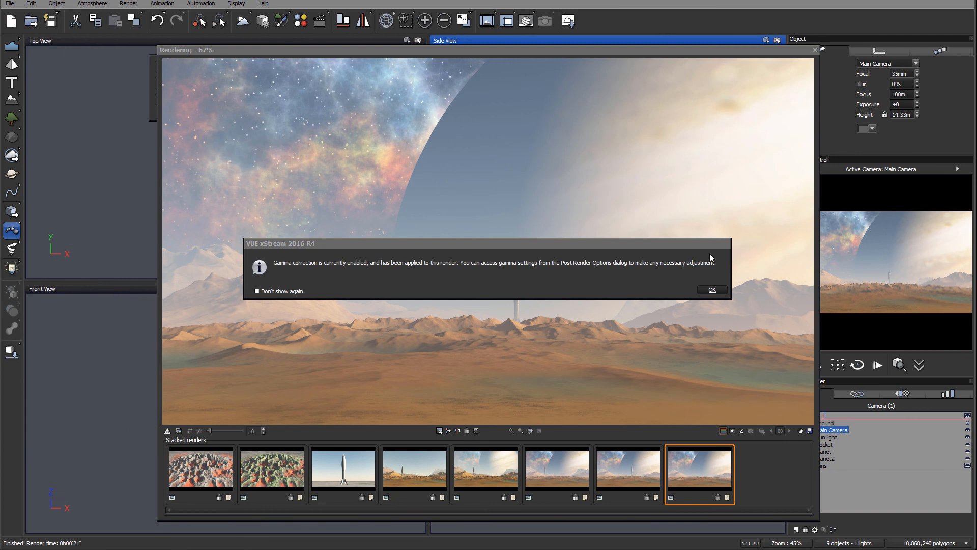
{"action": "left_click", "coordinate": [710, 290]}
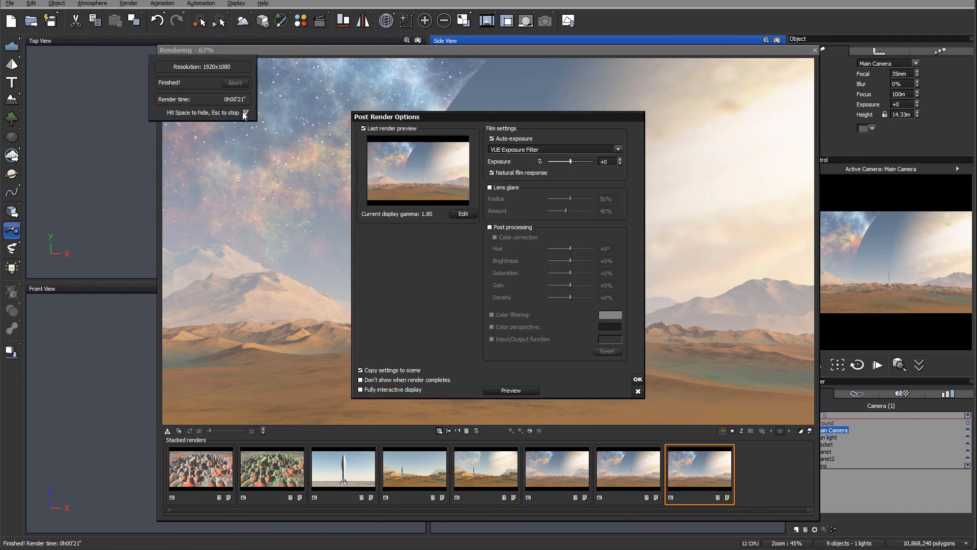
{"action": "left_click", "coordinate": [638, 379]}
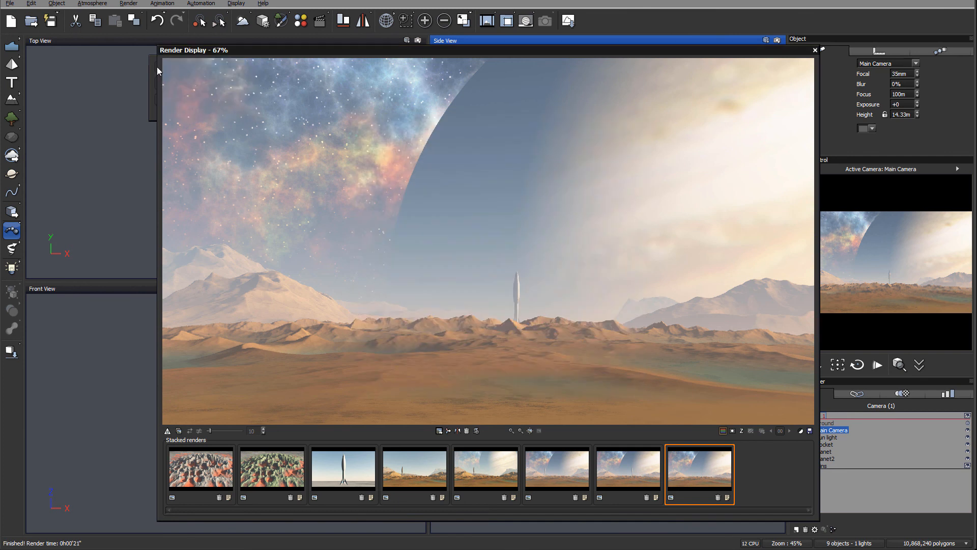